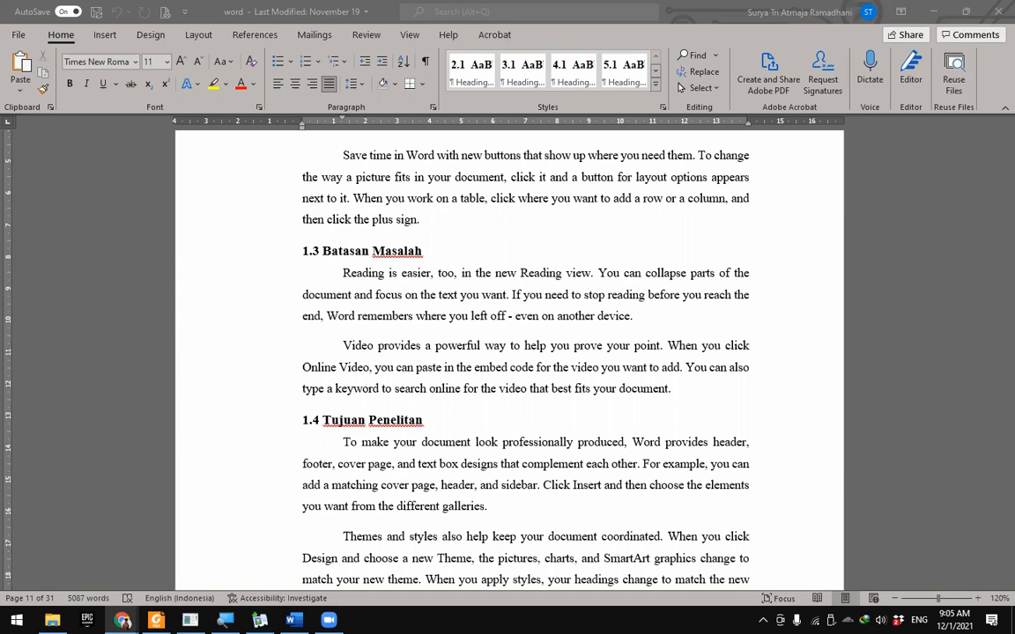
Step: Launch Notepad through the Windows Run dialog
key(super+r)
text(notep)
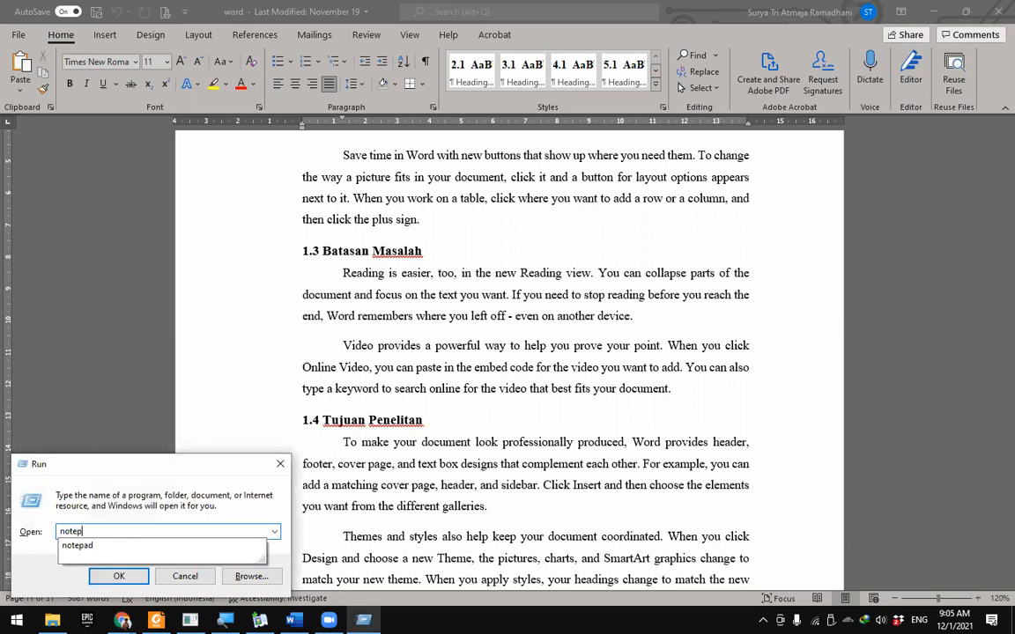
key(Return)
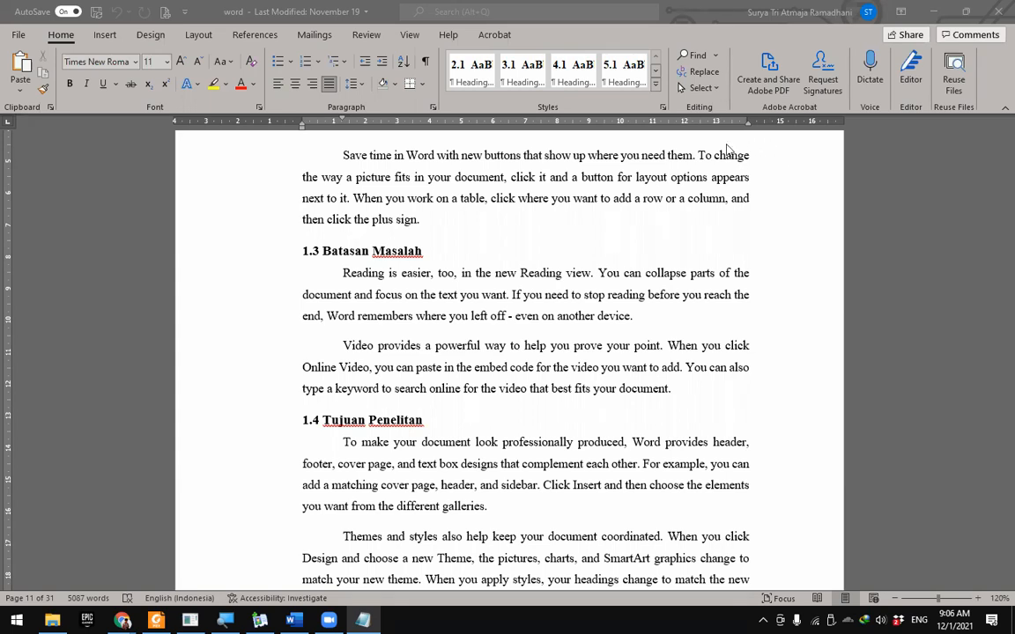
Step: Return to the Word document and show the Navigation Pane with the list of headings
click(633, 326)
scroll(534, 356, down, 3)
scroll(534, 356, down, 10)
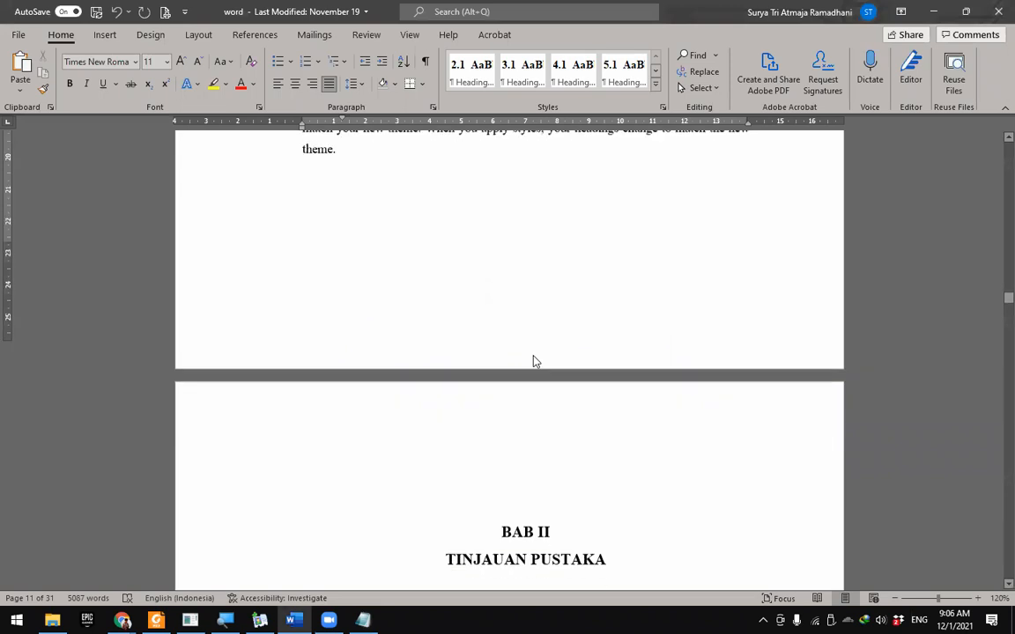
click(364, 37)
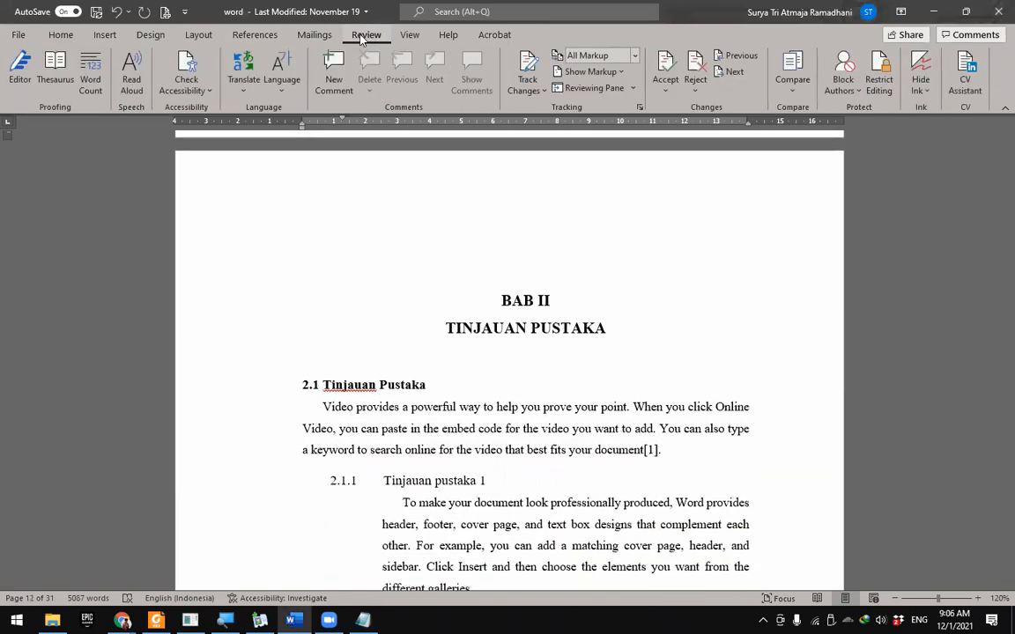
click(421, 37)
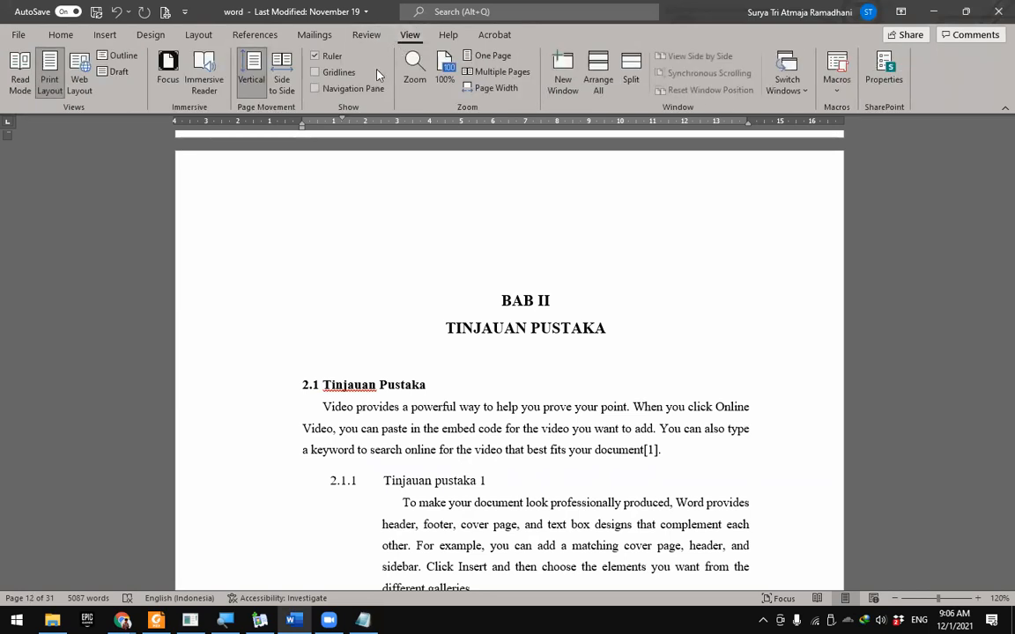
click(324, 88)
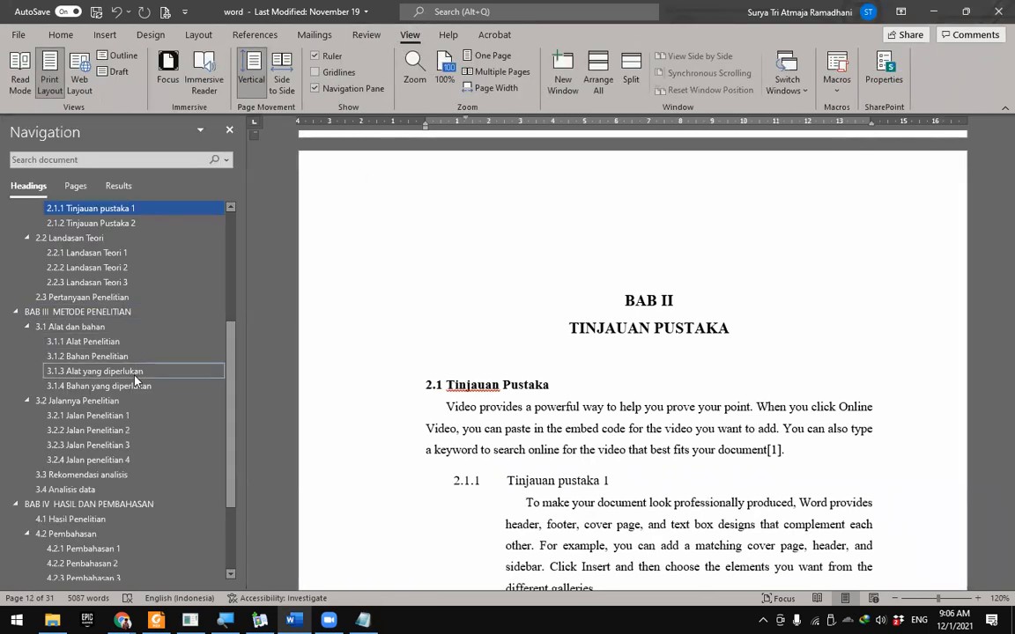
Step: Go to the section "2.2.1 Landasan Teori 1" in the document and switch to Notepad to fetch the heading text
scroll(117, 404, up, 1)
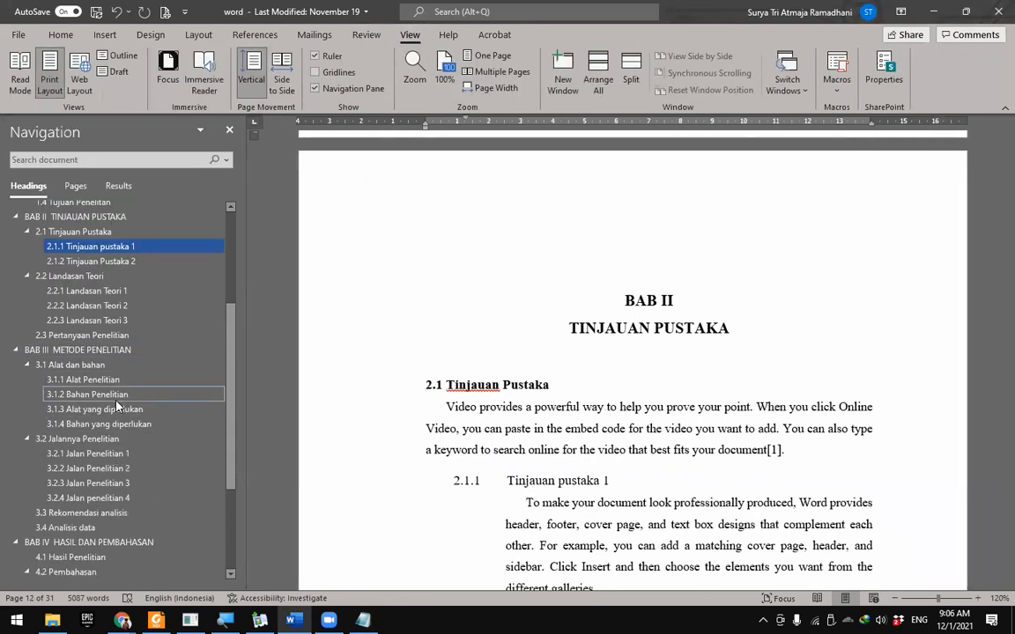
click(90, 277)
click(92, 293)
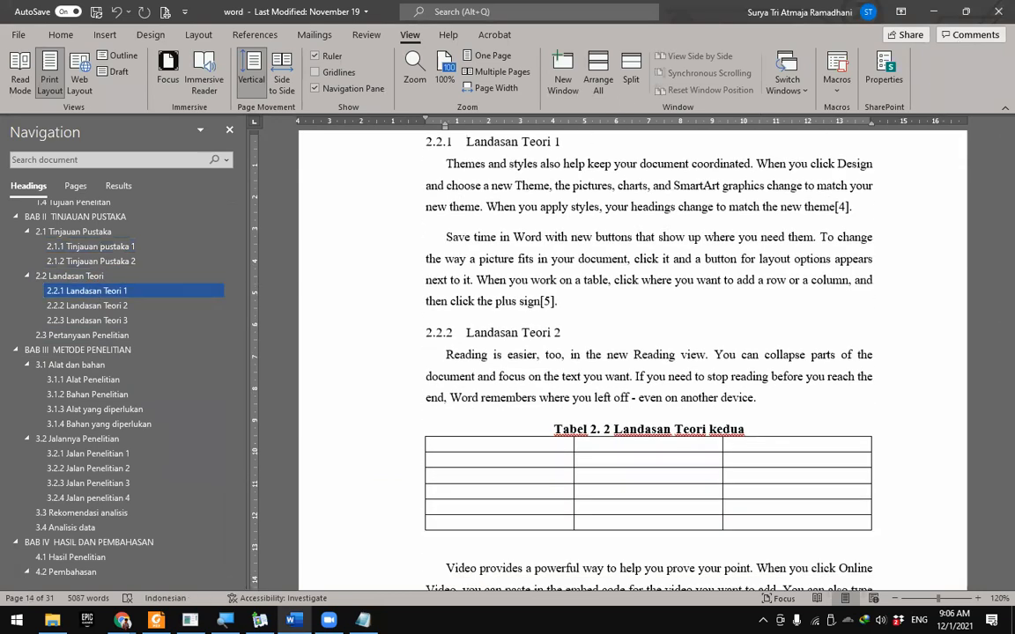
key(alt+Tab)
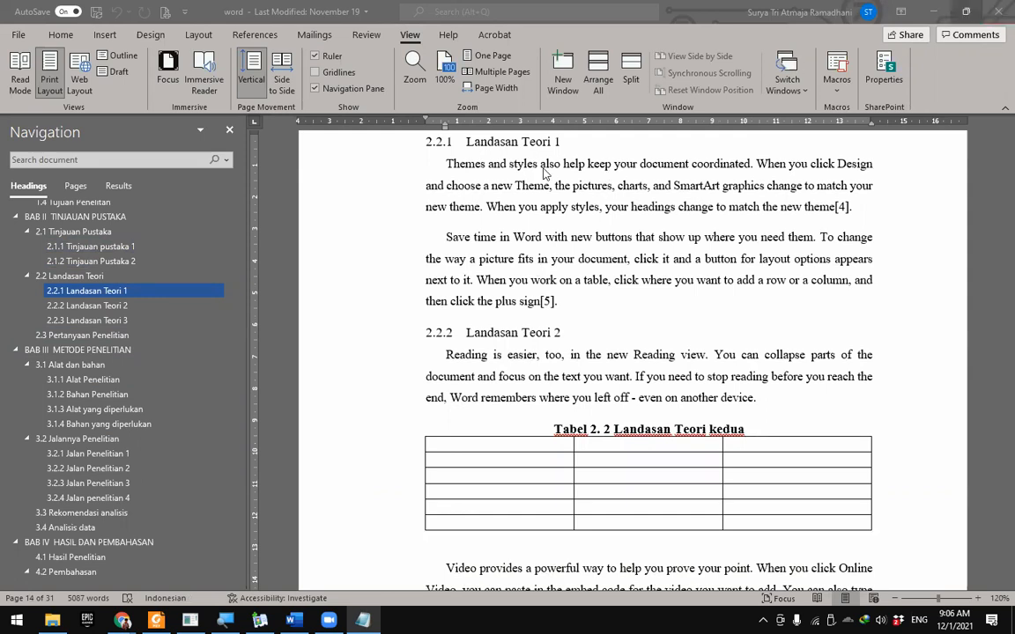
Step: Try to replace the selected heading text "Landasan Teori 1" with "Golongan Wirausaha atau Pengusaha"
click(572, 141)
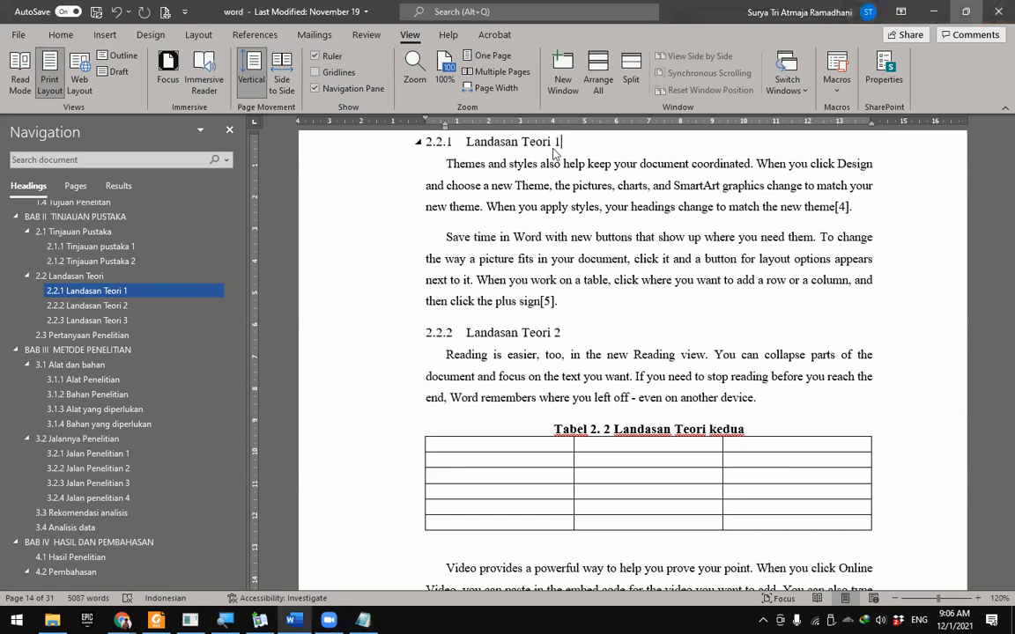
drag(558, 141, 466, 141)
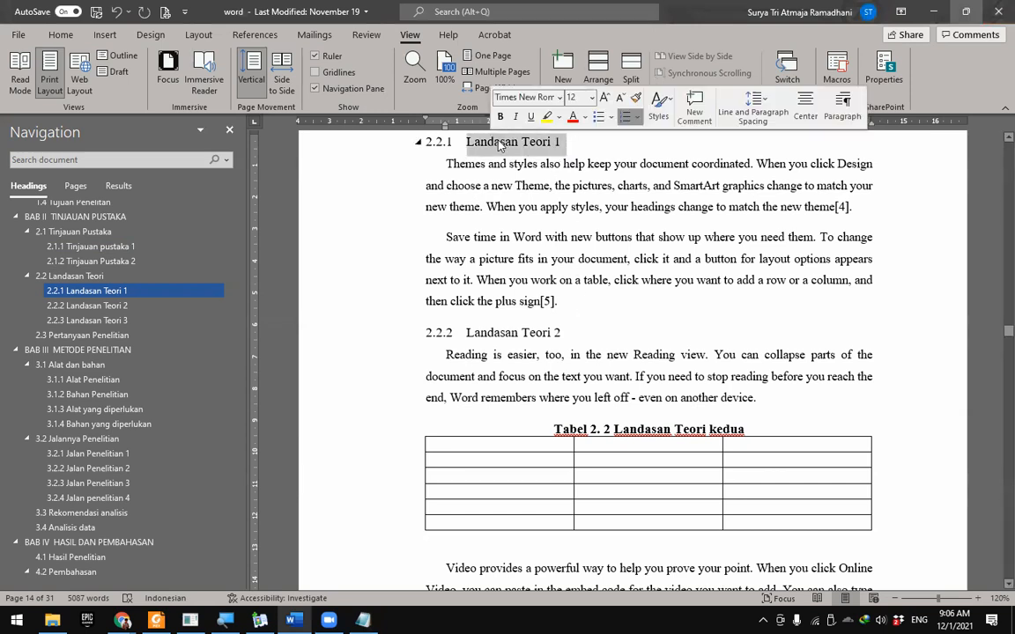
key(BackSpace)
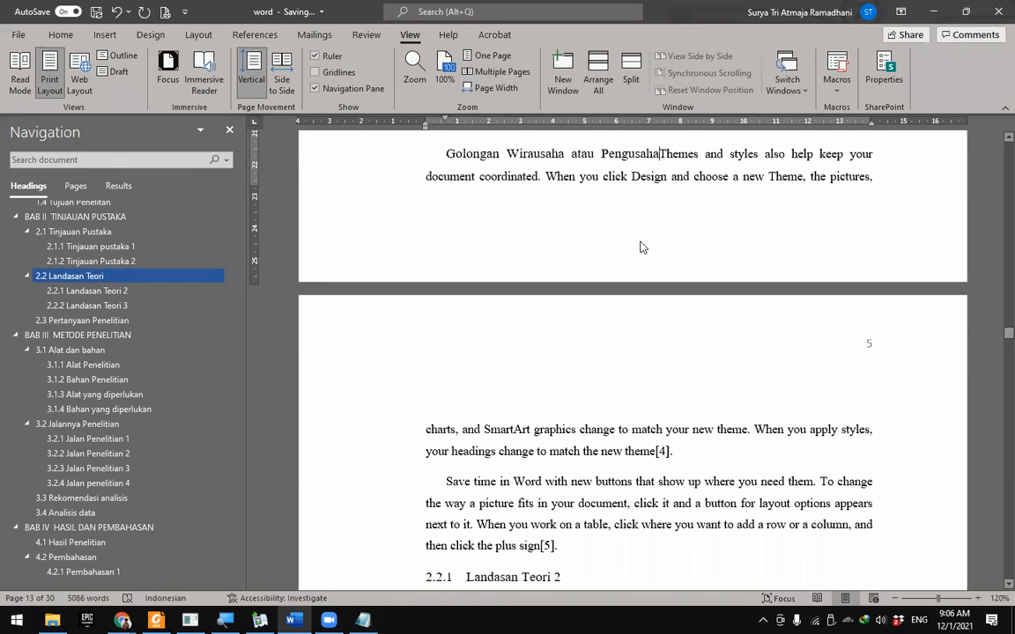
key(ctrl+z)
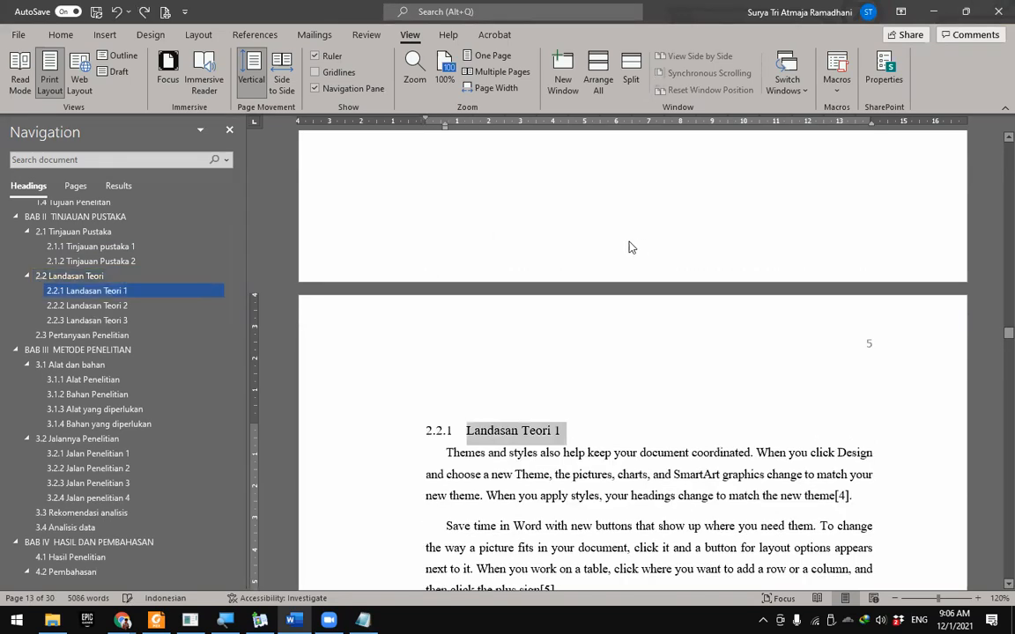
Step: Change the 2.2.1 heading text to "Golongan Wirausaha atau Pengusaha", removing the old words "Landasan Teori 1"
click(583, 429)
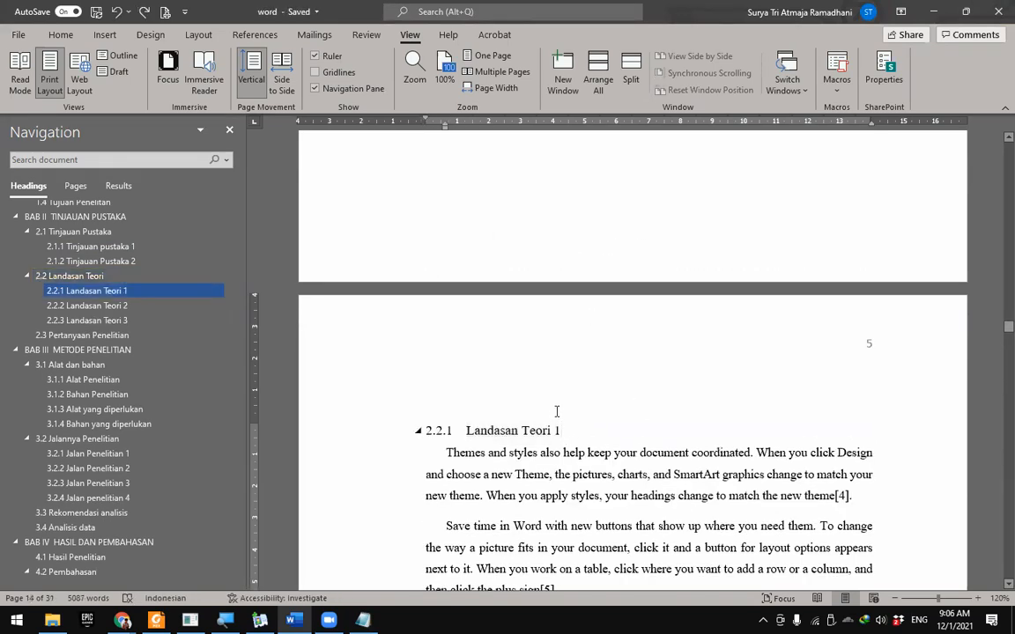
text(Golongan Wirausaha atau Pengusaha)
drag(615, 431, 490, 431)
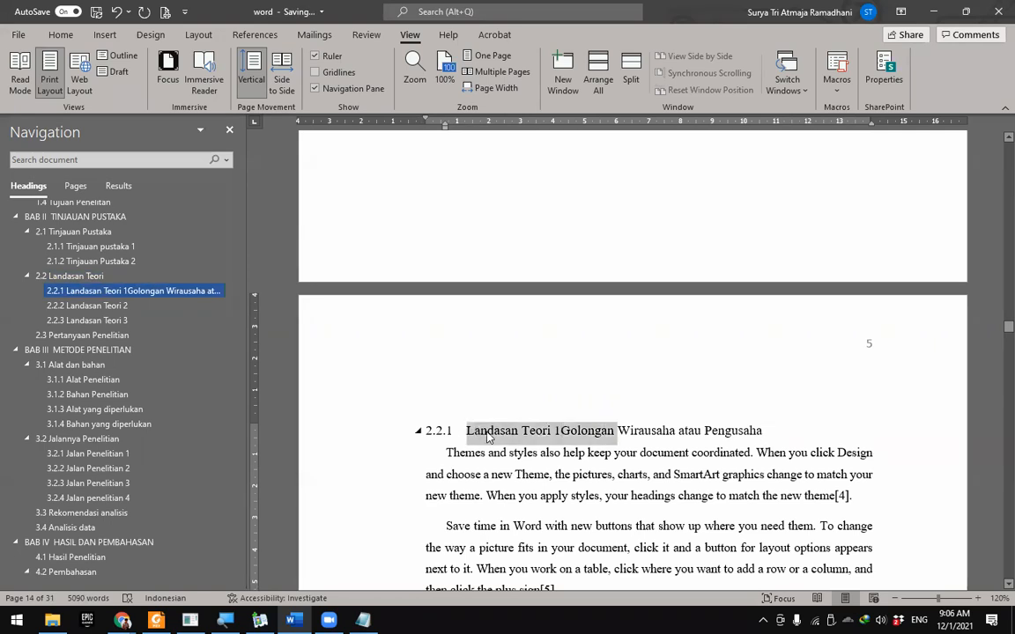
click(560, 431)
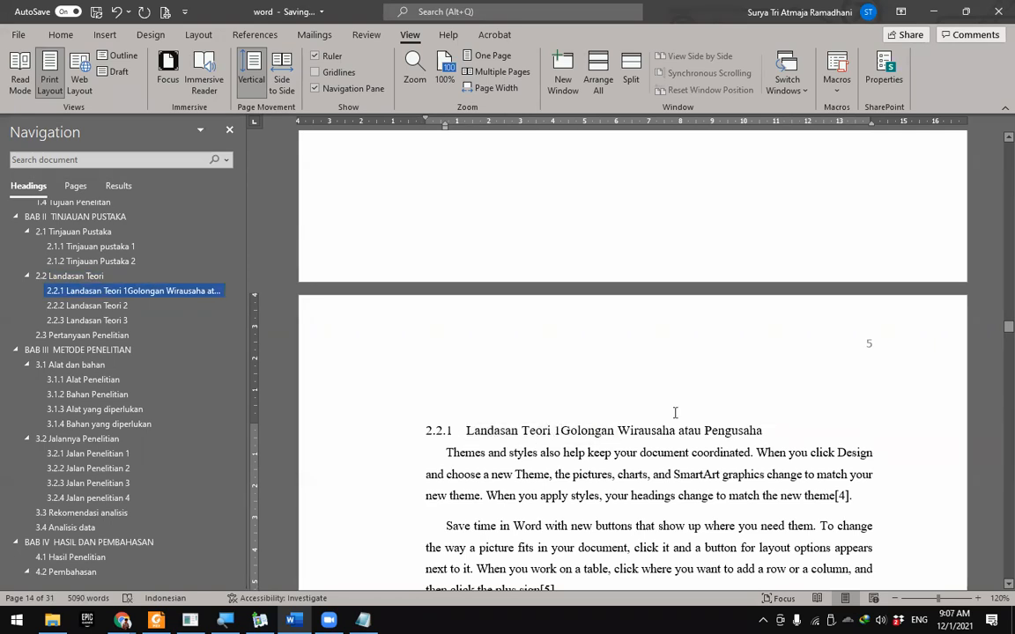
key(BackSpace)
key(BackSpace)
key(BackSpace)
key(BackSpace)
key(BackSpace)
key(BackSpace)
key(BackSpace)
key(BackSpace)
key(BackSpace)
key(BackSpace)
key(BackSpace)
key(BackSpace)
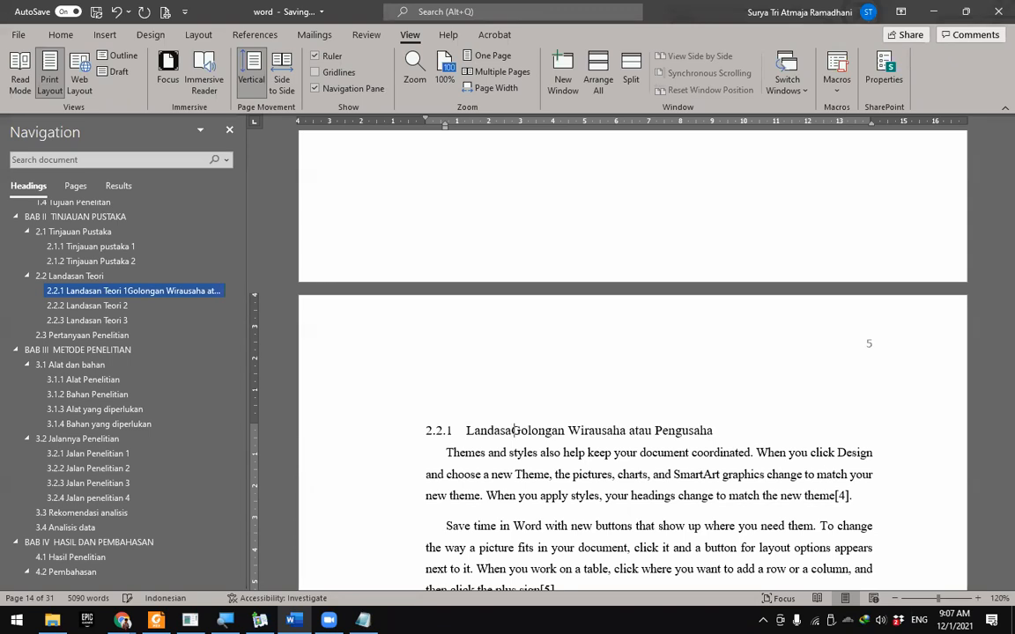
key(BackSpace)
key(BackSpace)
key(BackSpace)
key(BackSpace)
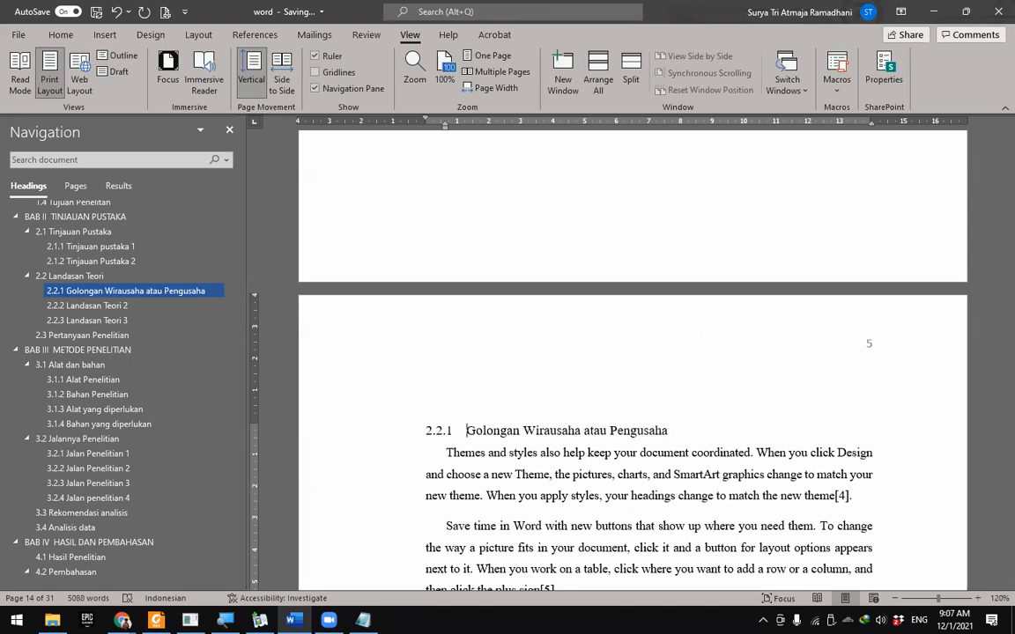
Step: Insert the "Golongan Pengusaha Besar" line and its description of a Pengusaha Besar from Notepad after the word "Themes" under heading 2.2.1
key(alt+Tab)
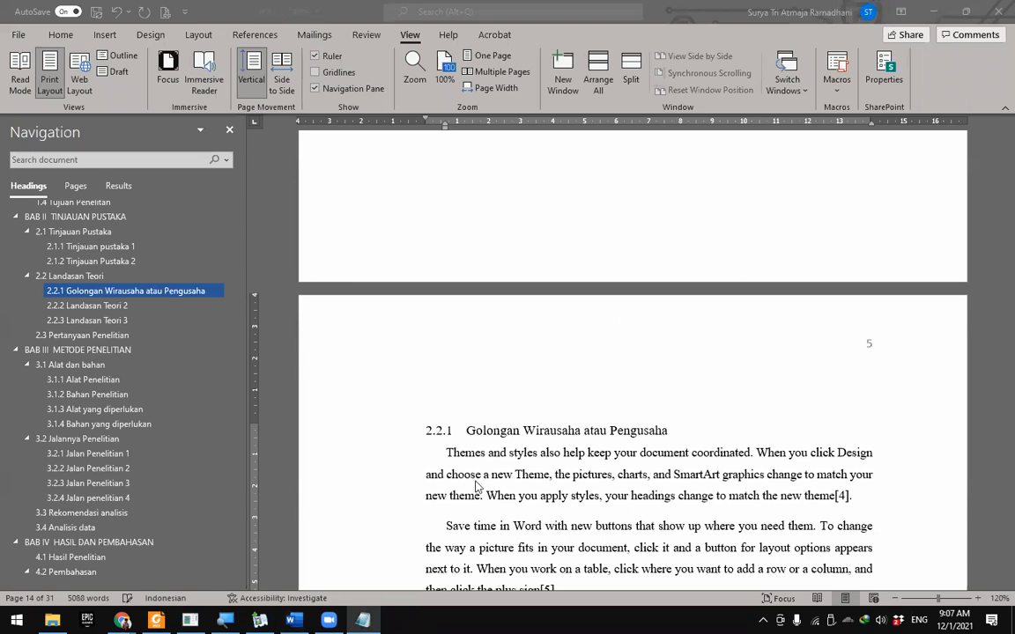
click(466, 430)
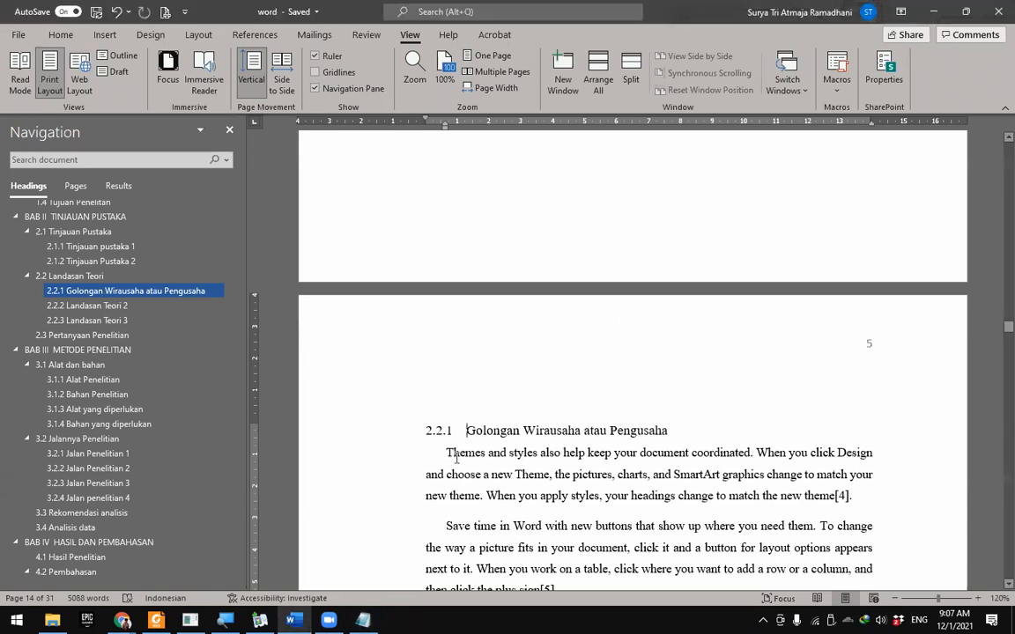
click(490, 452)
text(Golongan Pengusaha Besar Pengusaha Besar adalah seseorang yang Memiliki modal yang besar untuk berbisnis sampai ke mancanegara dan biasa nya memiliki banyak karyawan)
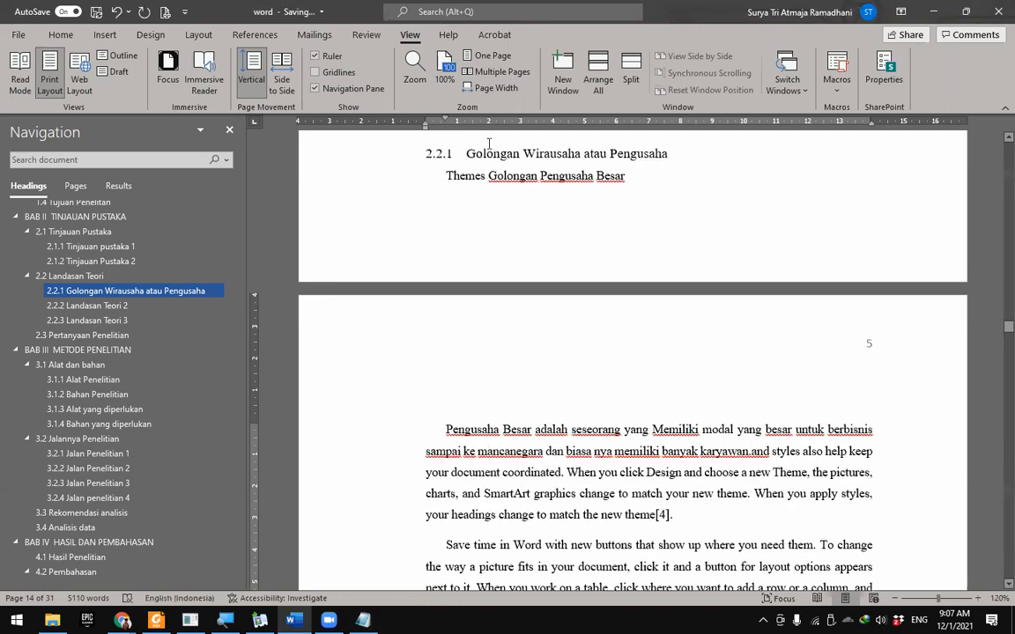
Step: Delete the leftover word "Themes" in front of "Golongan Pengusaha Besar"
right_click(508, 175)
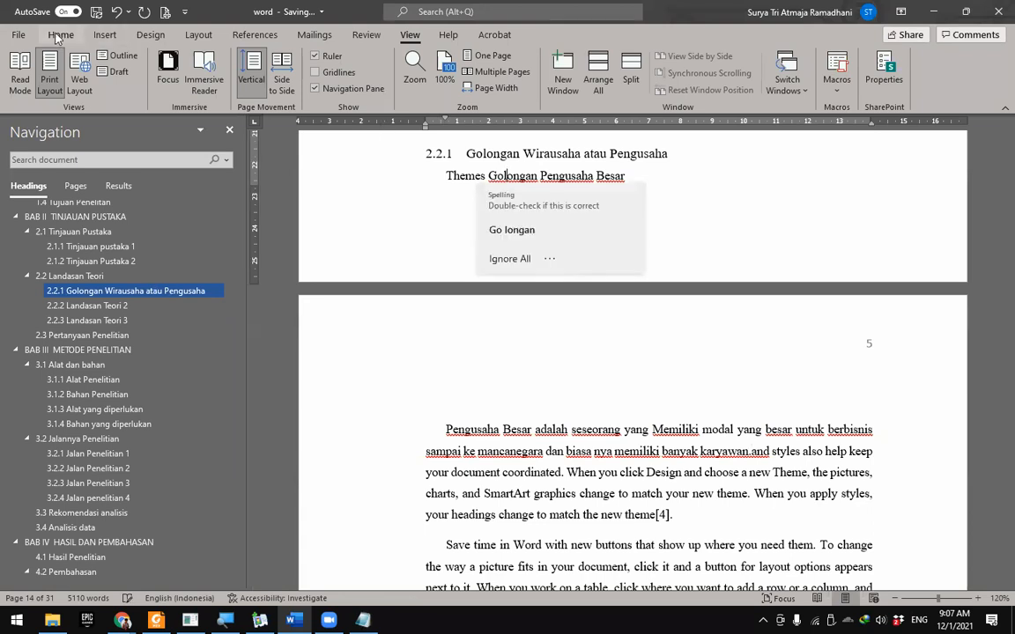
click(55, 35)
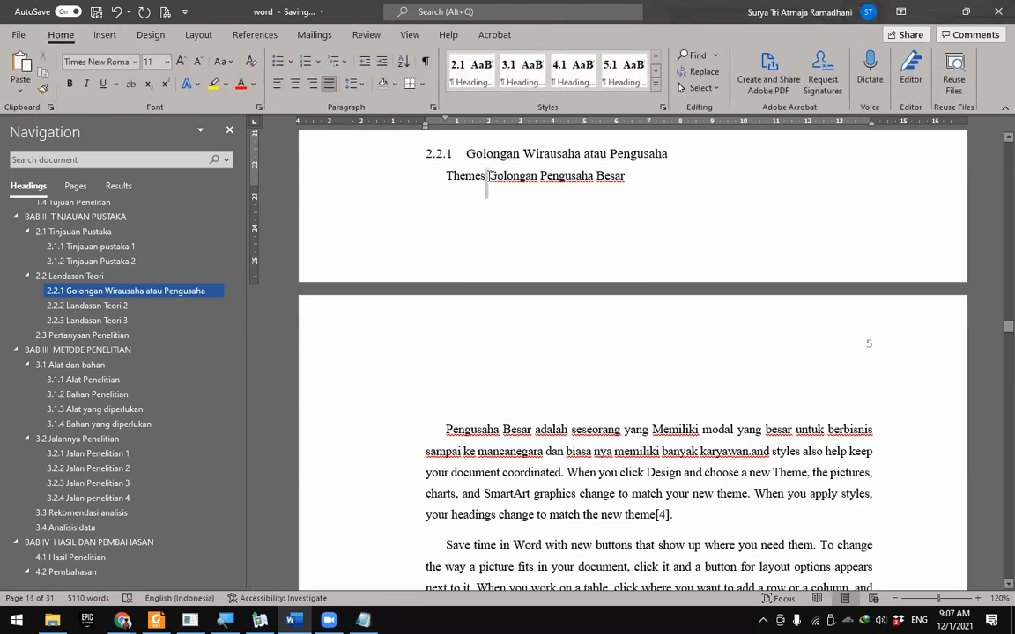
drag(488, 176, 451, 186)
key(Delete)
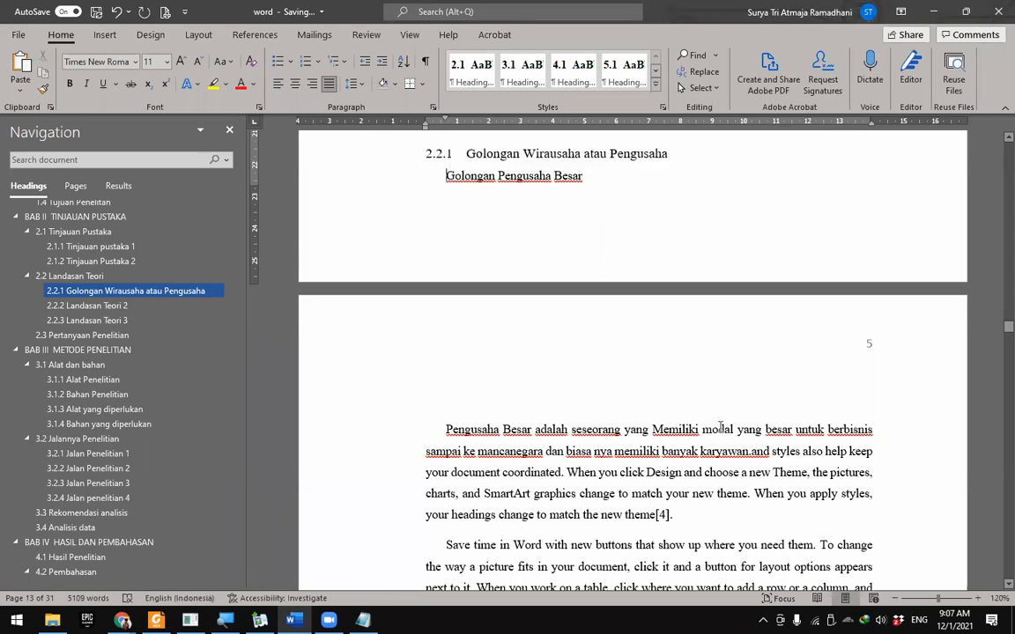
Step: Set the font size to 12 for the "Golongan Pengusaha Besar" line and the whole paragraph below it
drag(448, 175, 801, 452)
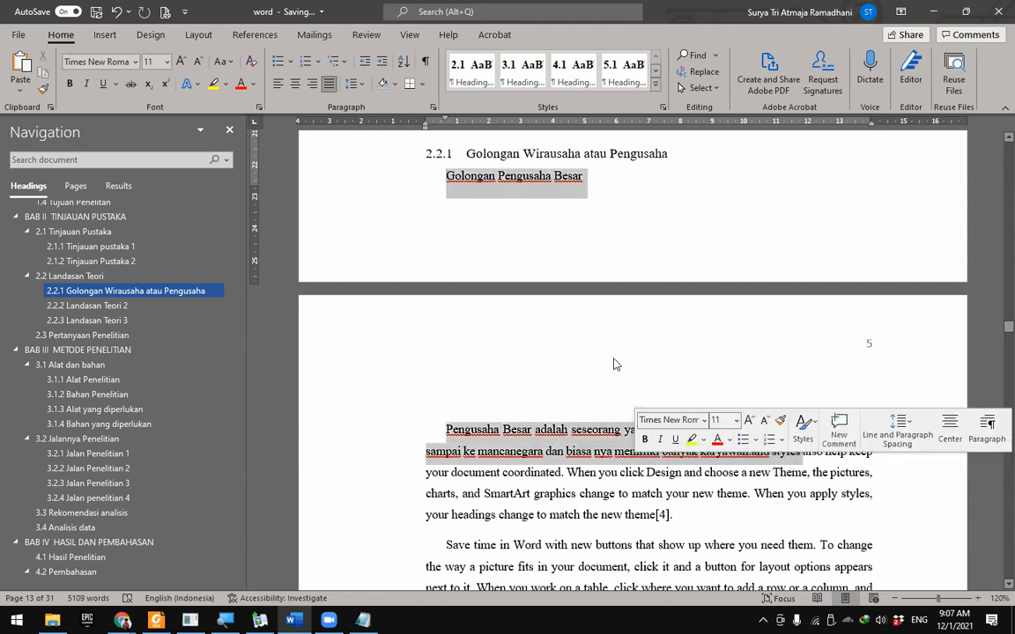
click(167, 61)
click(138, 134)
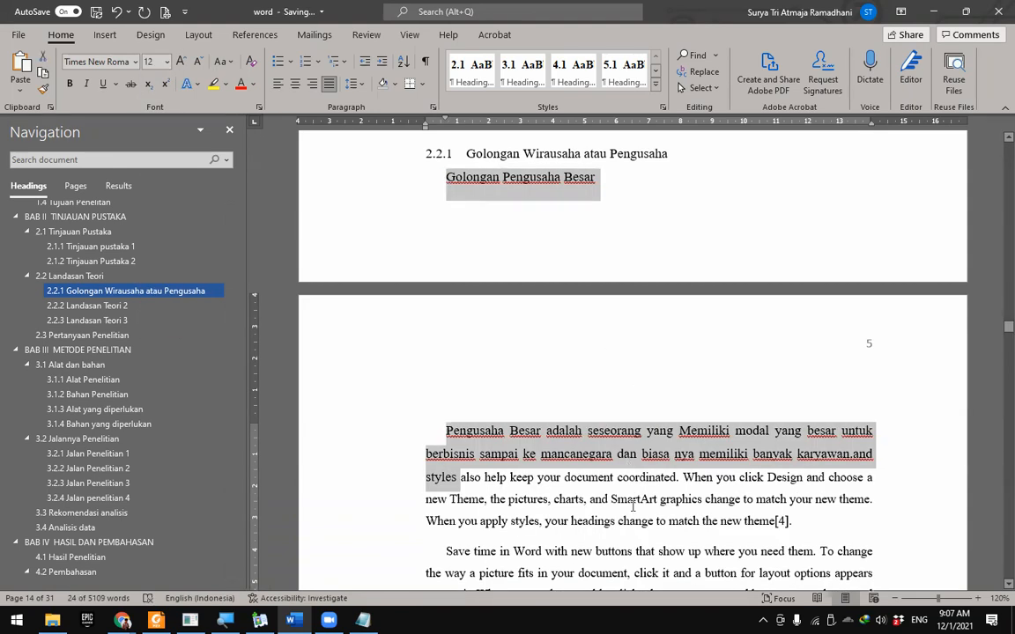
click(528, 477)
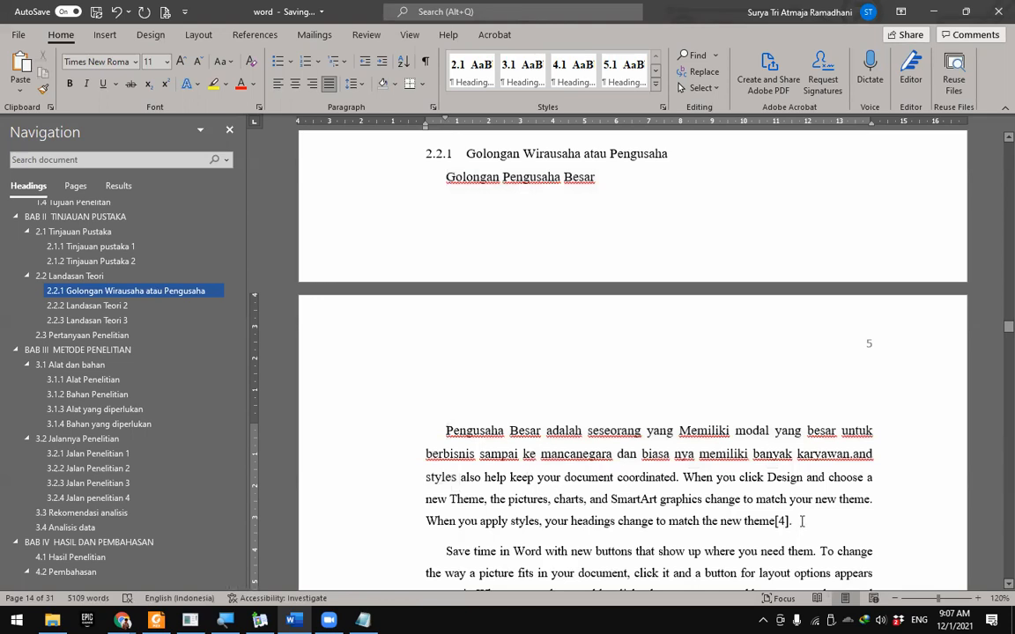
triple_click(665, 451)
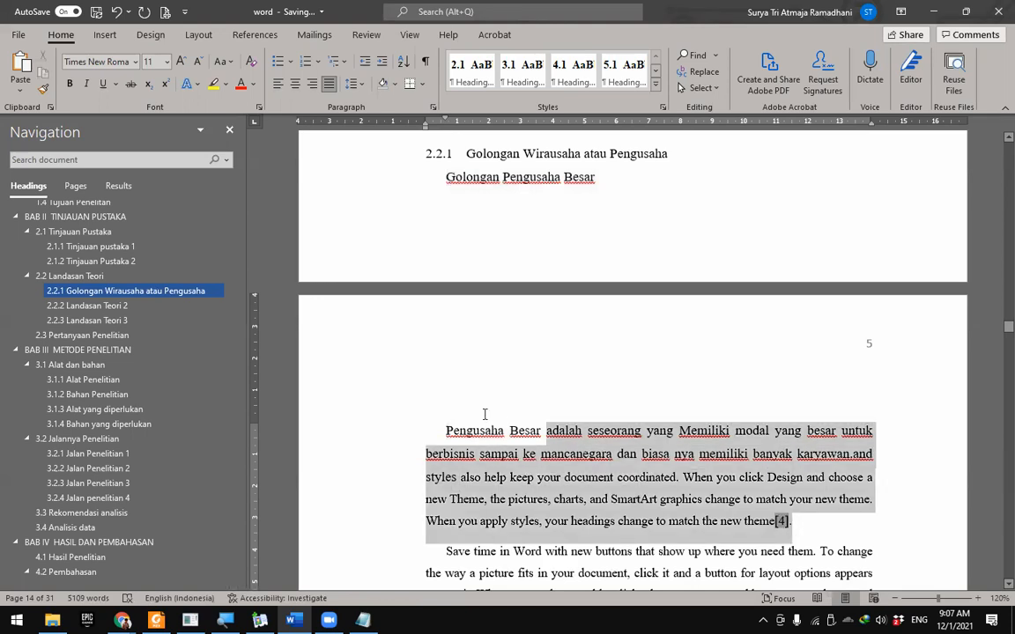
click(167, 62)
click(146, 140)
click(677, 500)
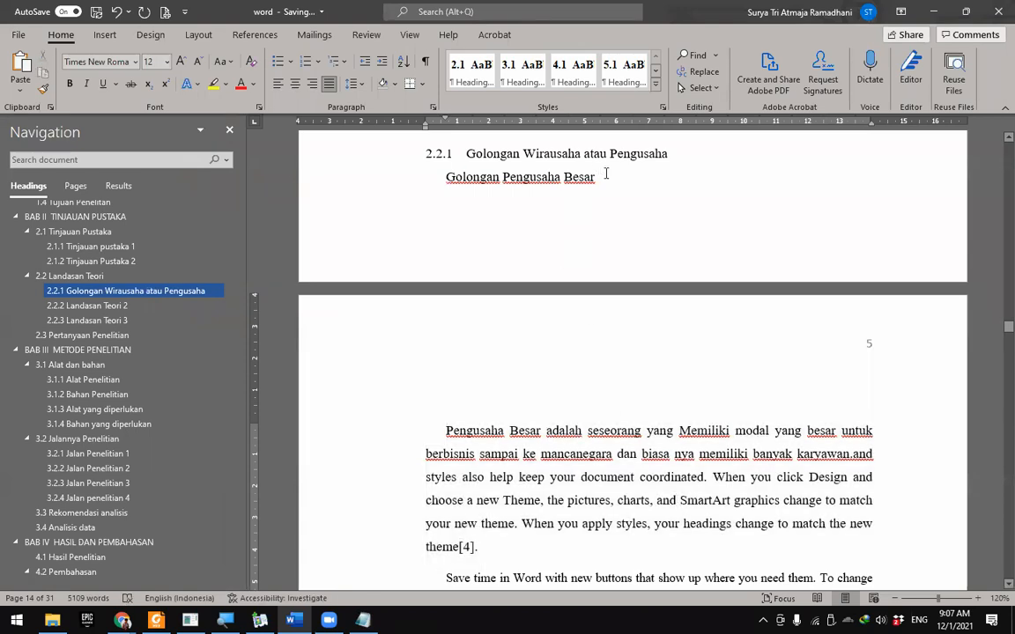
Step: Split the paragraph after "karyawan." so the leftover text starting with "and styles" forms its own paragraph
scroll(605, 176, up, 1)
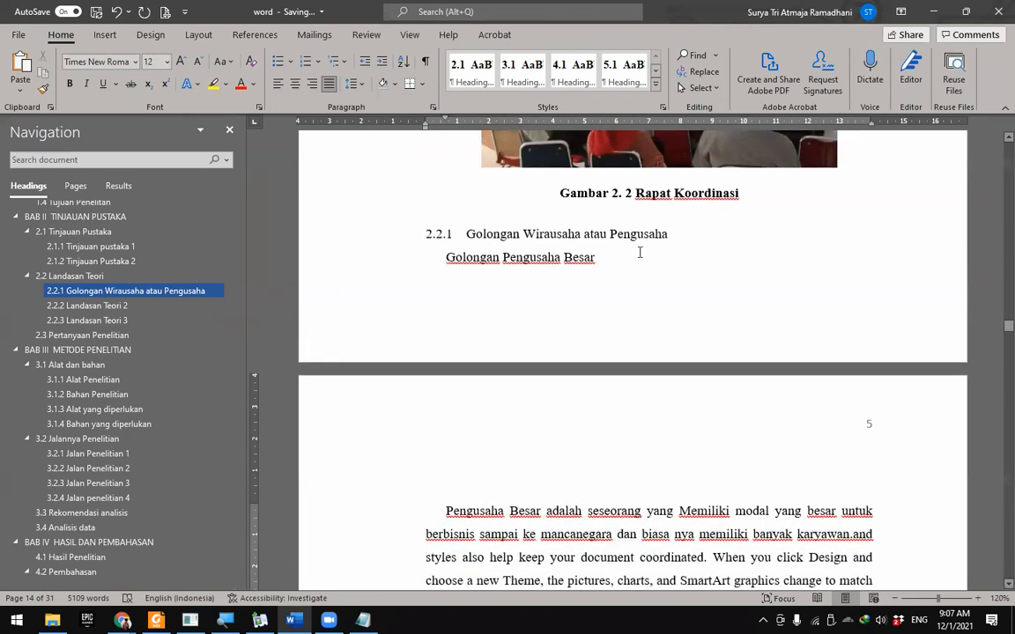
scroll(617, 255, down, 1)
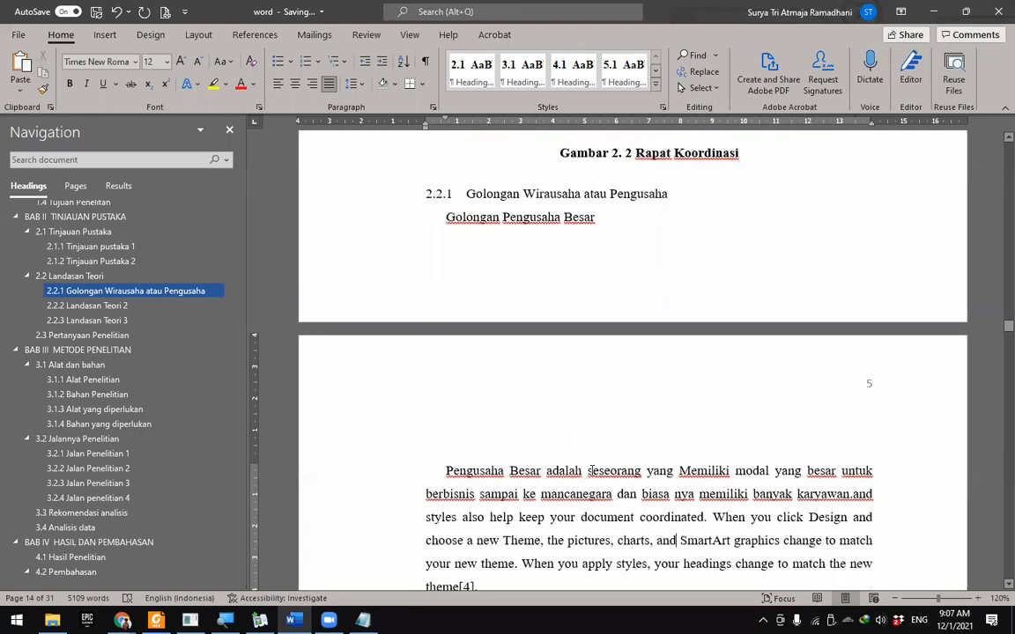
scroll(592, 470, down, 1)
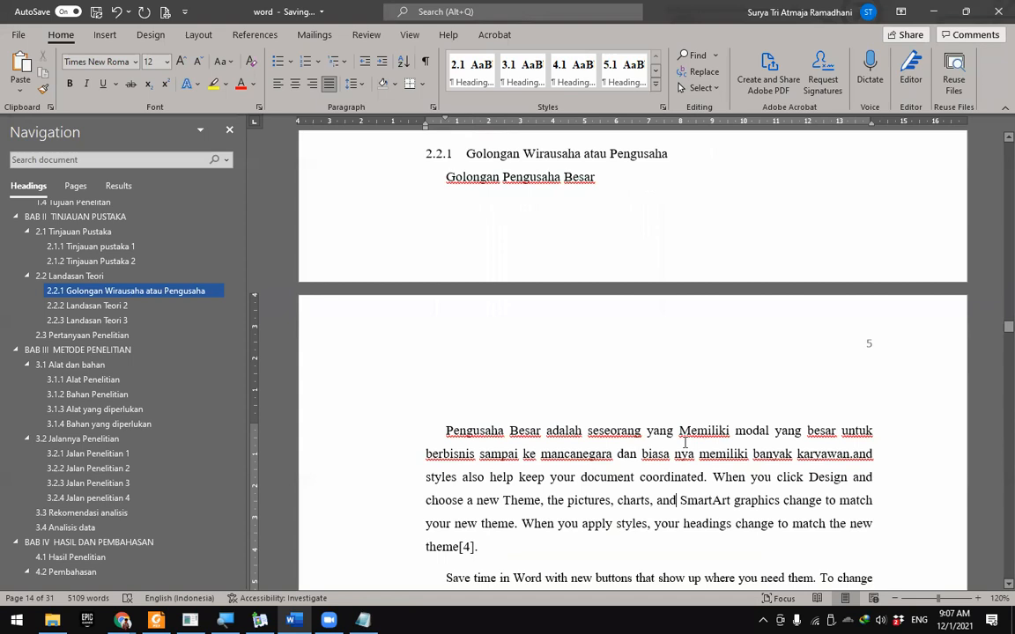
click(853, 453)
key(Return)
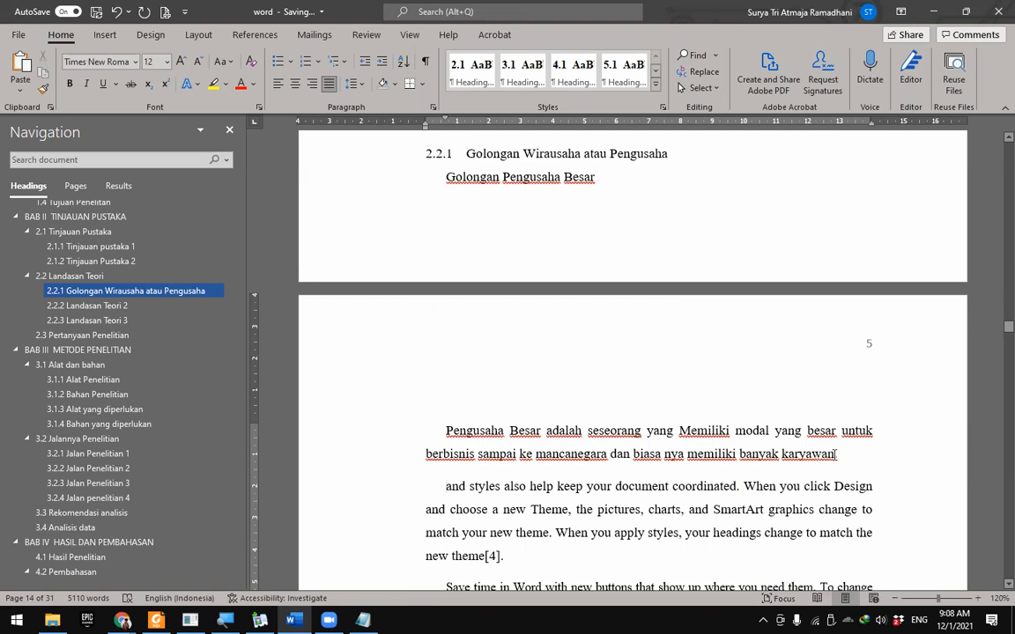
drag(808, 454, 437, 421)
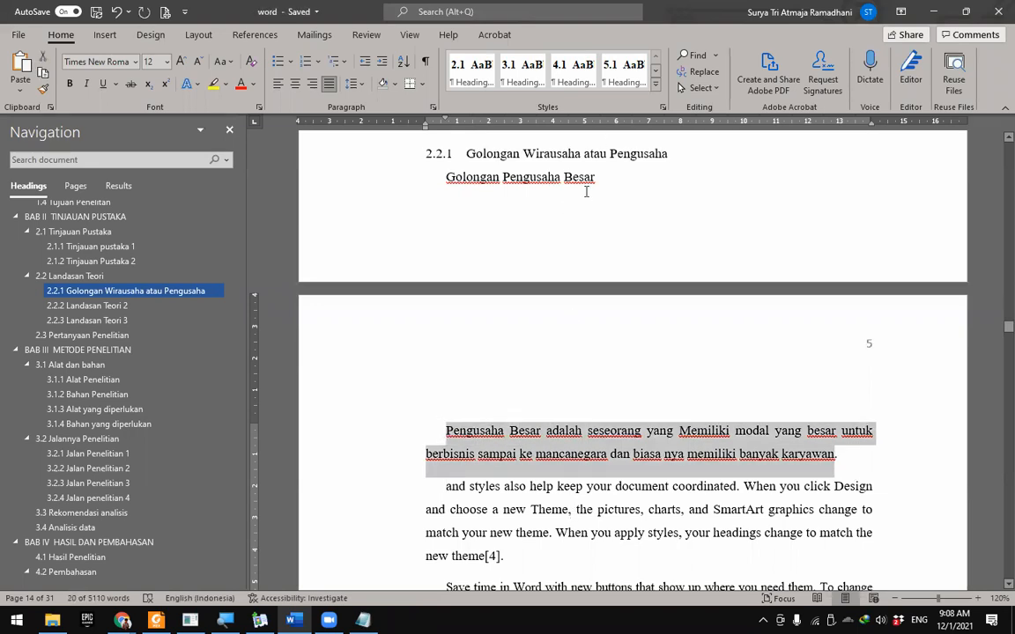
drag(598, 178, 490, 179)
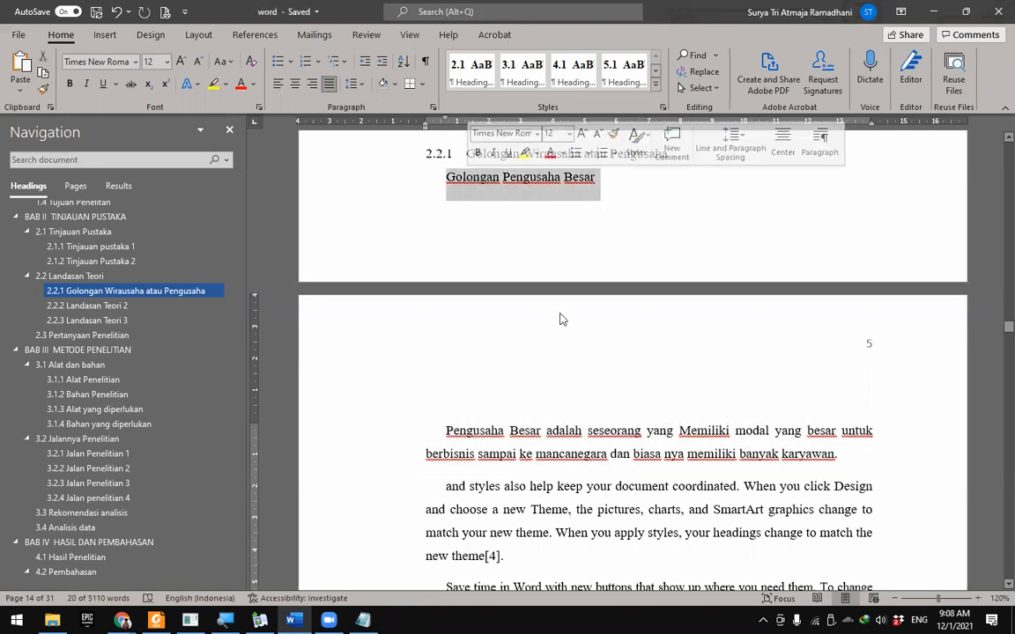
click(531, 186)
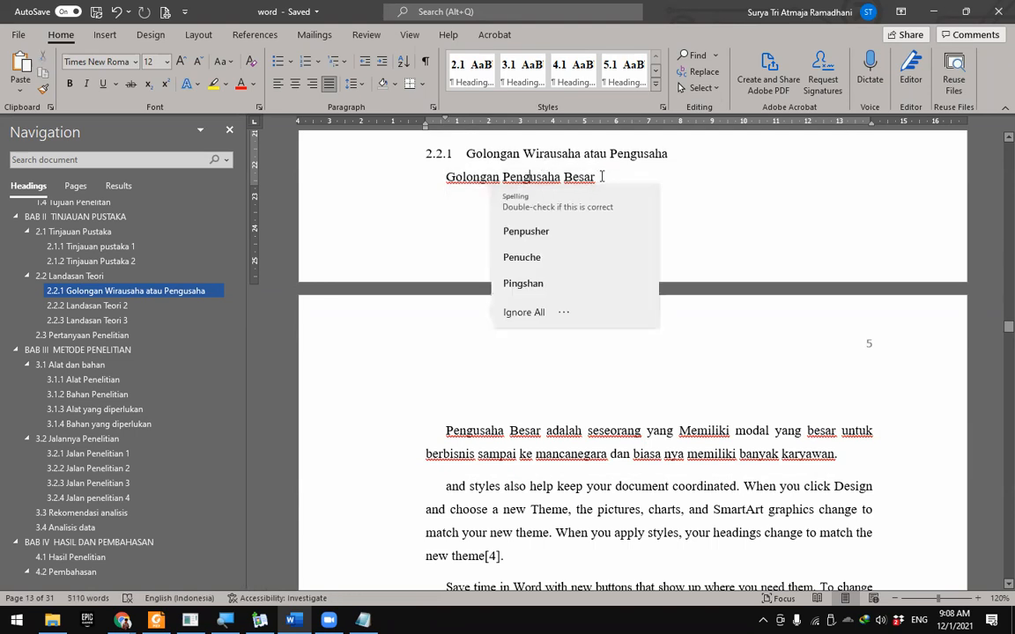
click(601, 175)
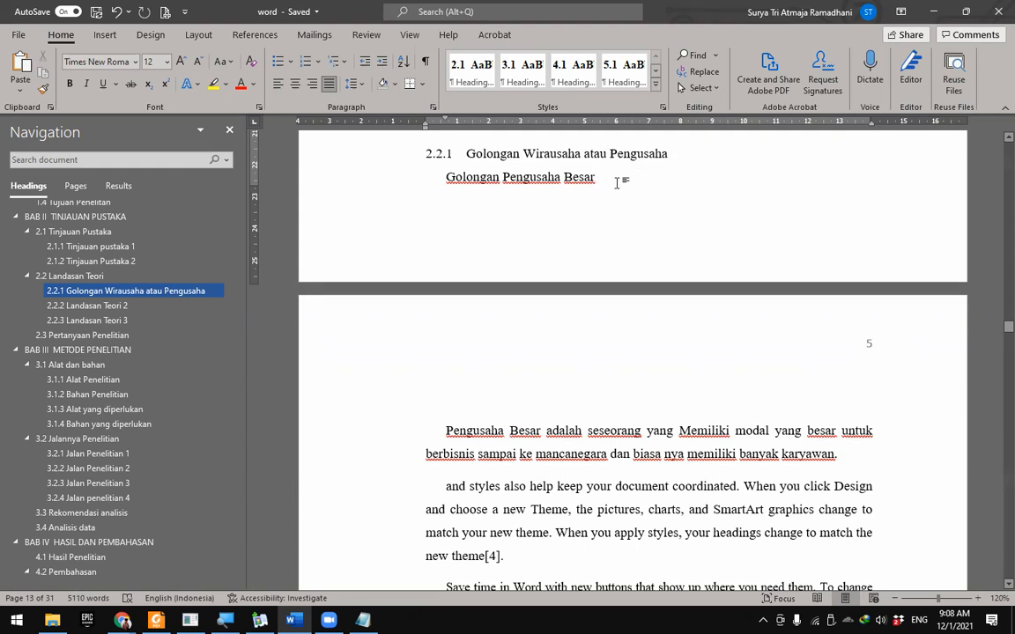
scroll(617, 182, up, 1)
scroll(617, 264, up, 2)
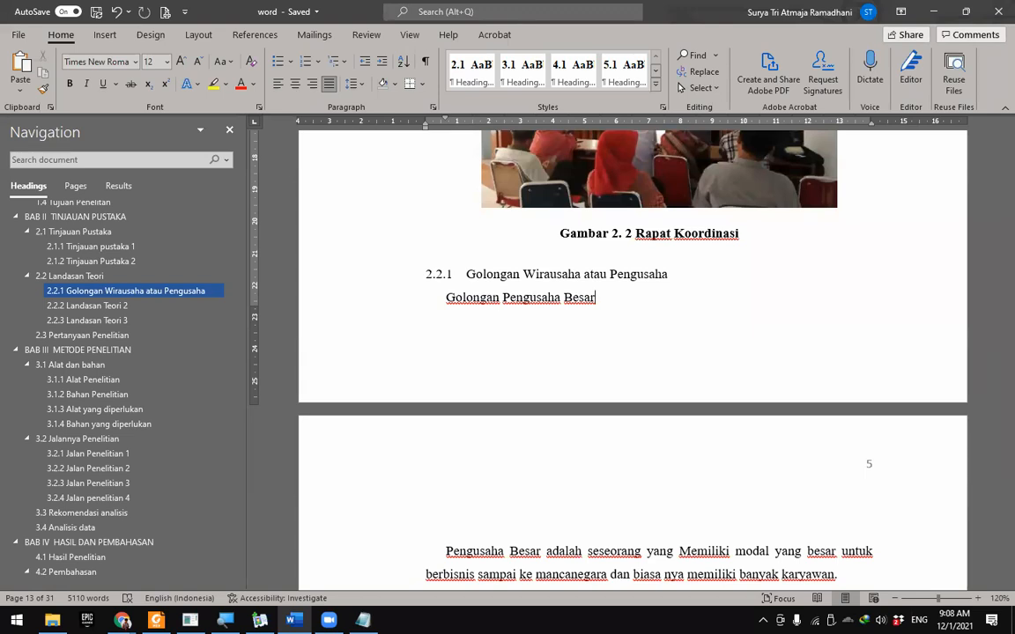
key(alt+Tab)
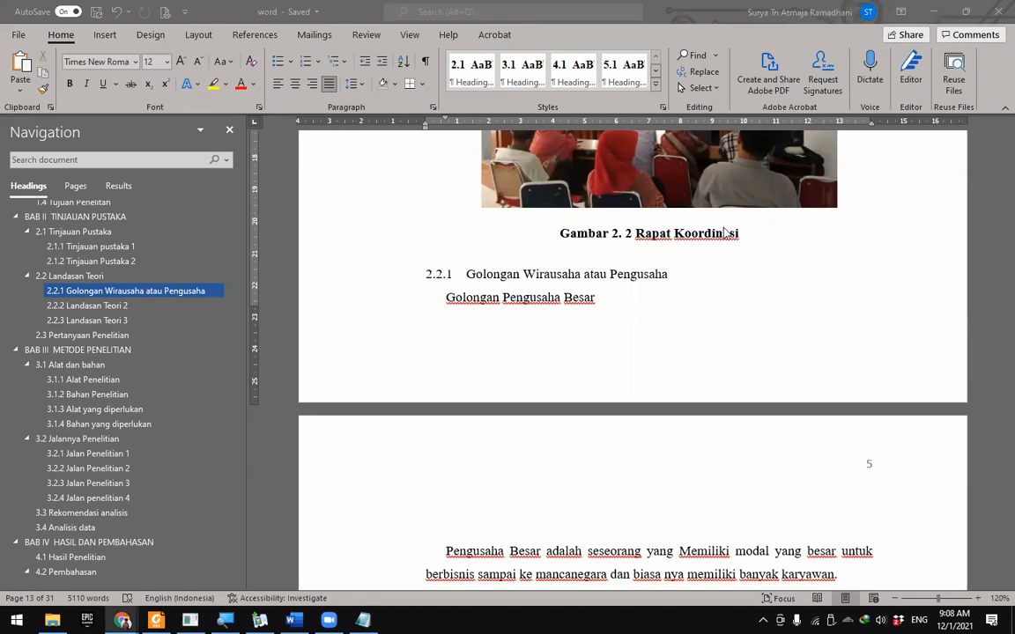
Step: Insert a footnote at the end of the "Golongan Pengusaha Besar" line under heading 2.2.1
click(620, 297)
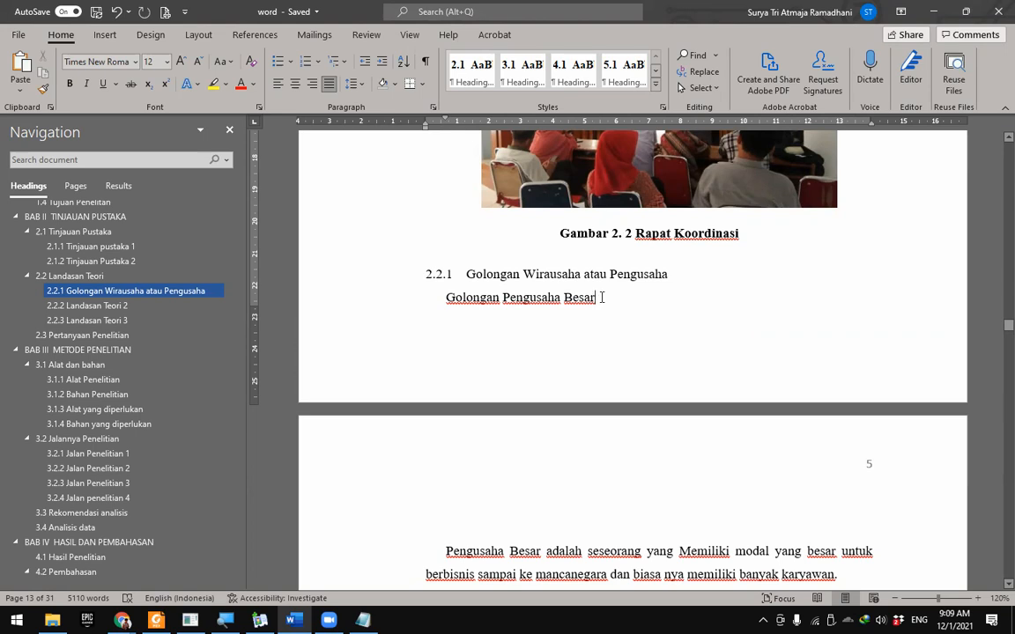
drag(447, 298, 644, 301)
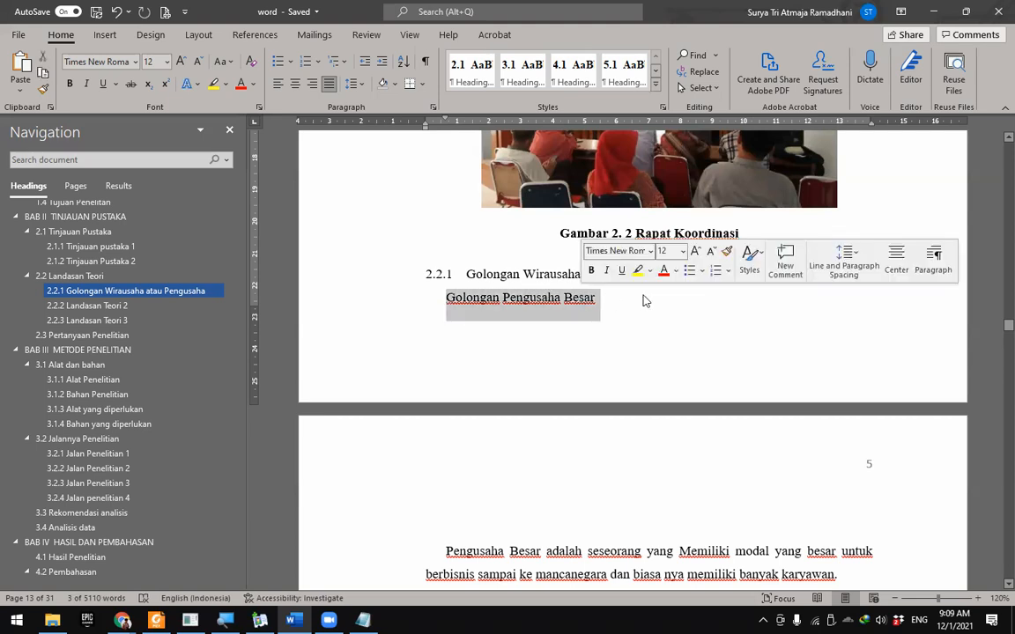
click(600, 299)
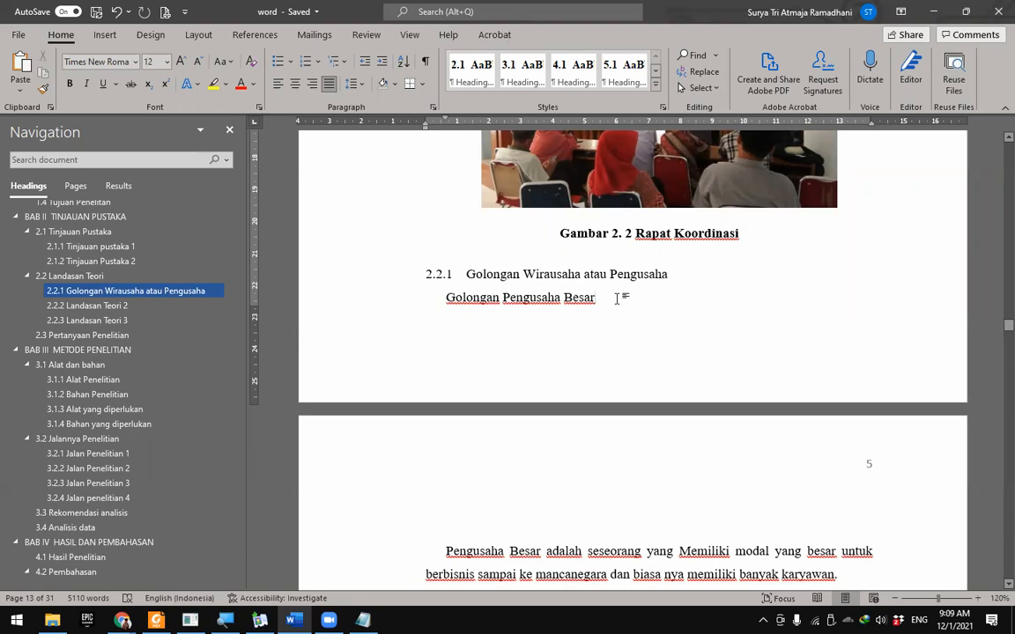
click(257, 35)
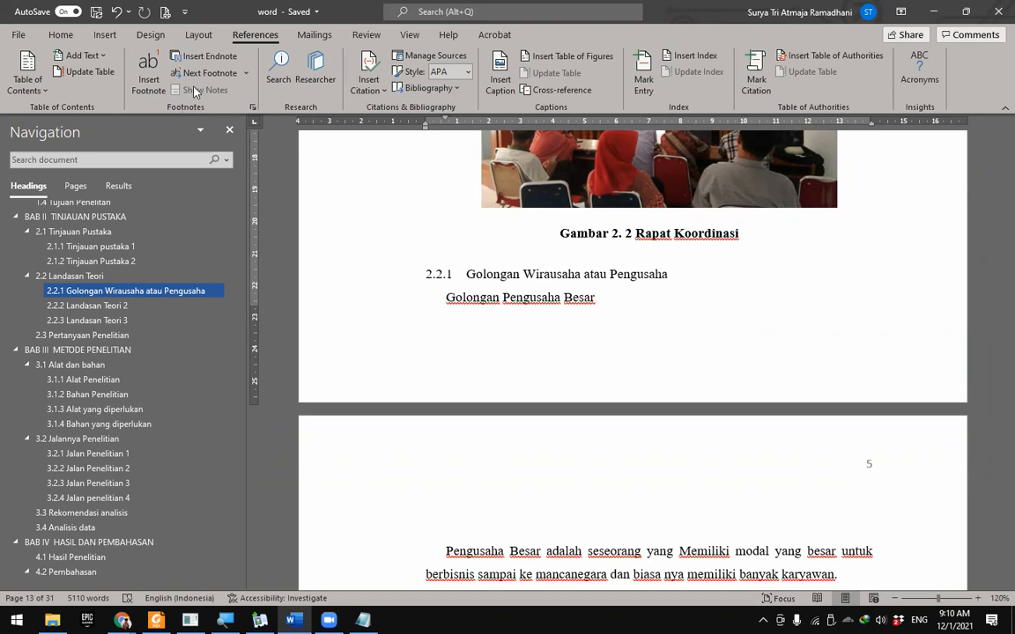
click(149, 80)
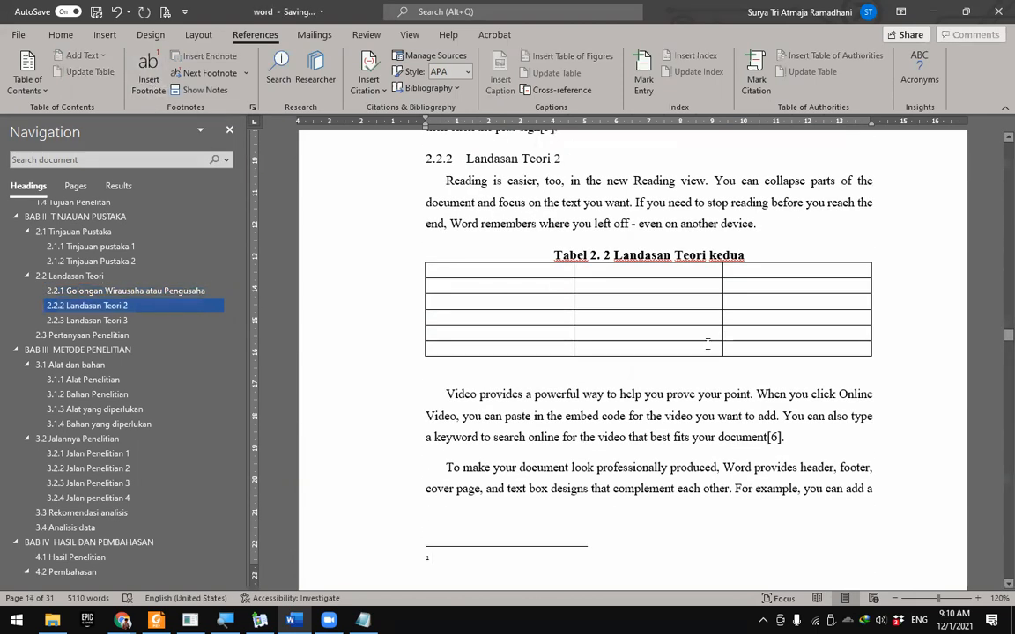
Step: Fill in the new footnote with "Contoh Pengusaha Besar : Pengusaha Penjualan Konstruksi Bangunan "Krakatau Steel Cilegon"" from Notepad
scroll(707, 352, up, 10)
scroll(707, 370, up, 3)
scroll(707, 368, down, 5)
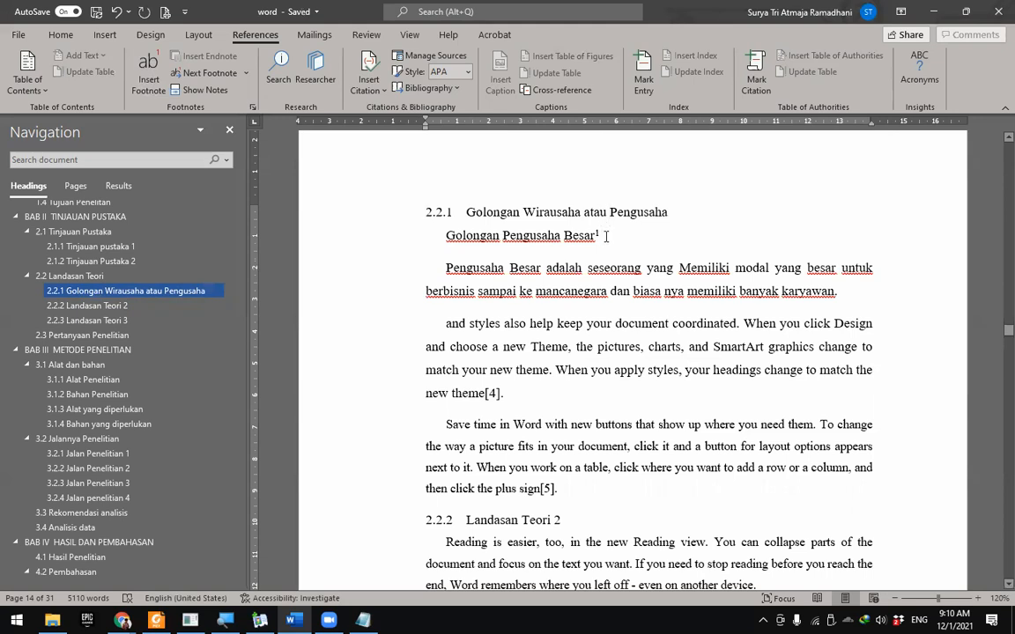
scroll(610, 309, down, 14)
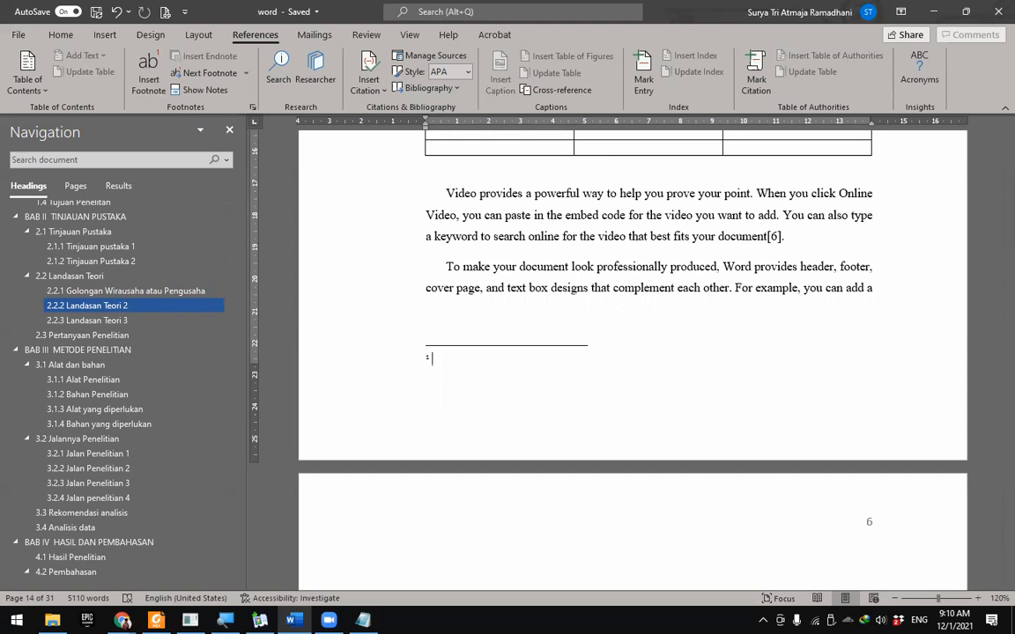
key(alt+Tab)
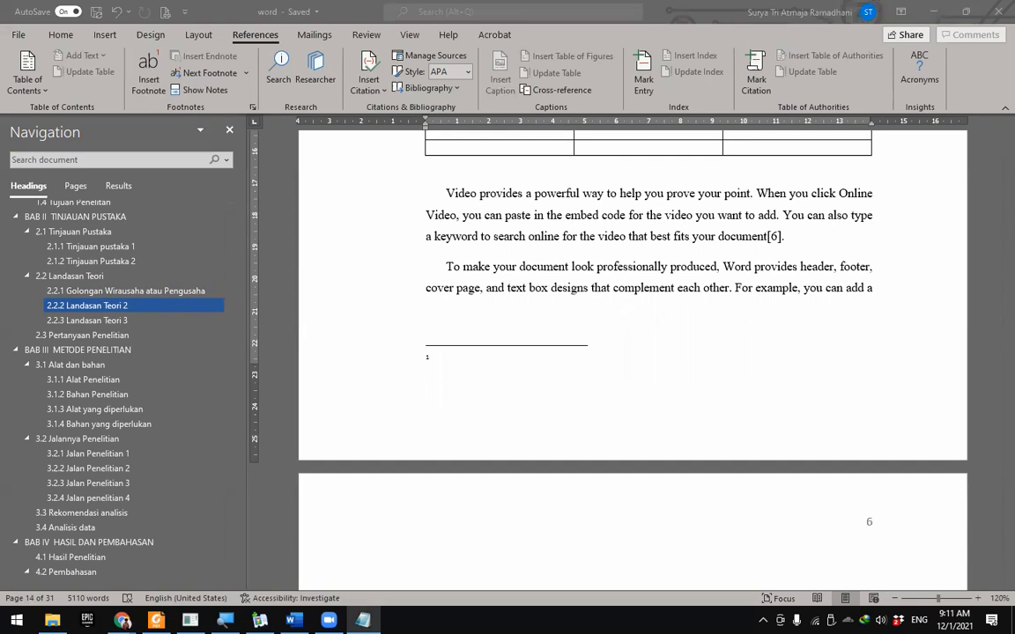
click(687, 4)
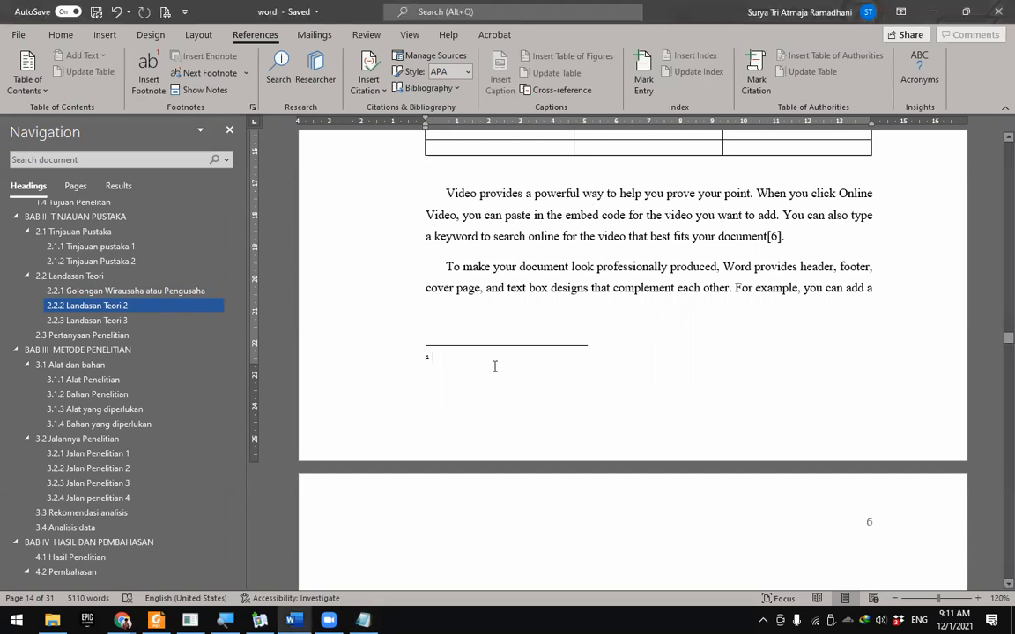
text(Contoh Pengusaha Besar : Pengusaha Penjualan Konstruksi Bangunan "Krakatau Steel Cilegon")
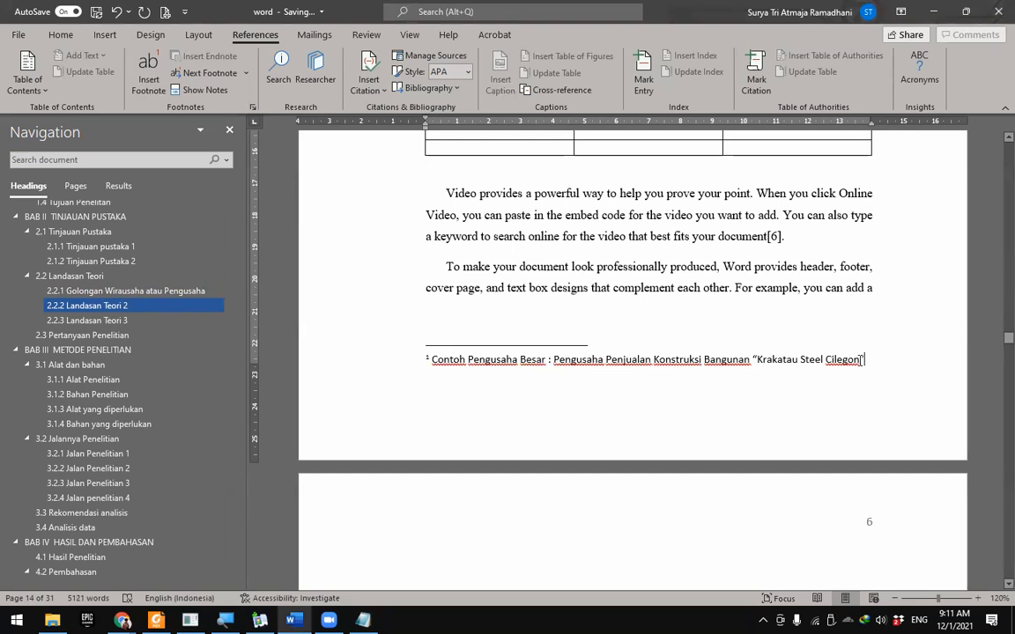
Step: Review the footnote mark after "Golongan Pengusaha Besar" and the matching footnote text at the foot of page 5
scroll(682, 378, up, 3)
scroll(682, 378, up, 10)
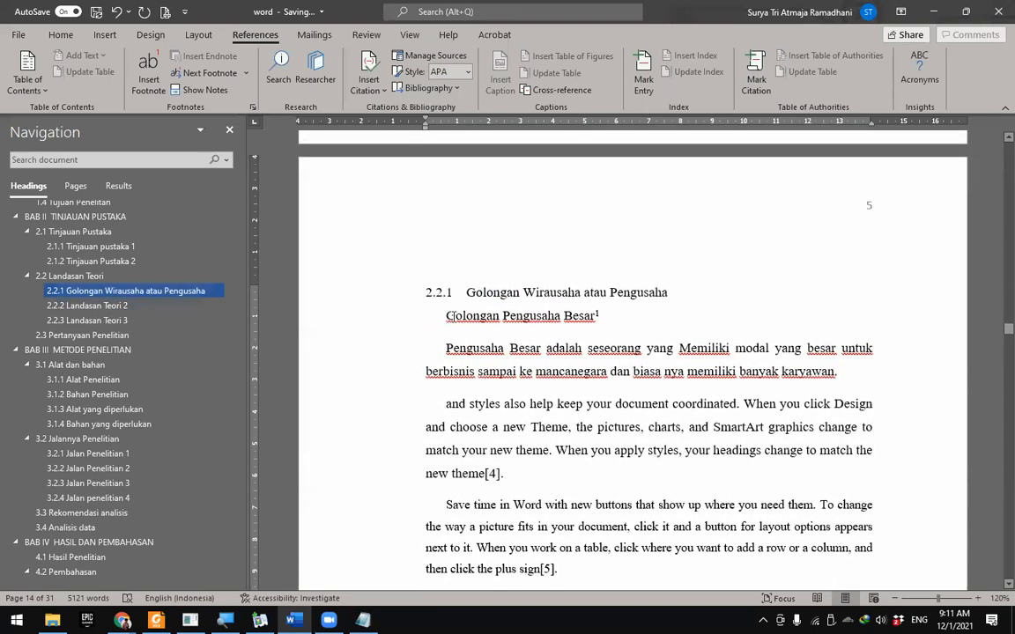
click(603, 316)
scroll(624, 331, down, 10)
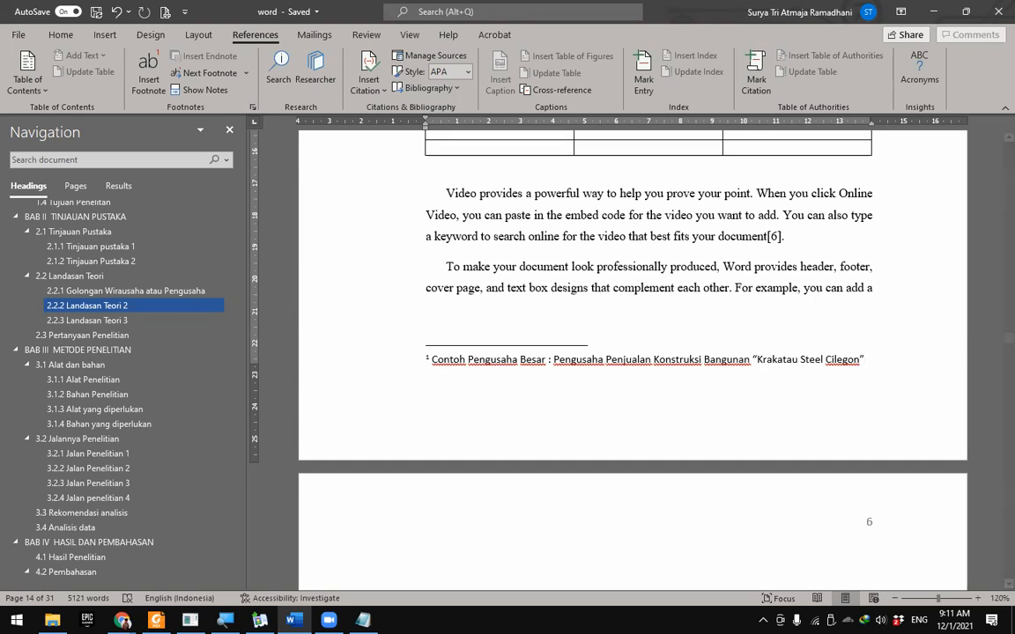
key(alt+Tab)
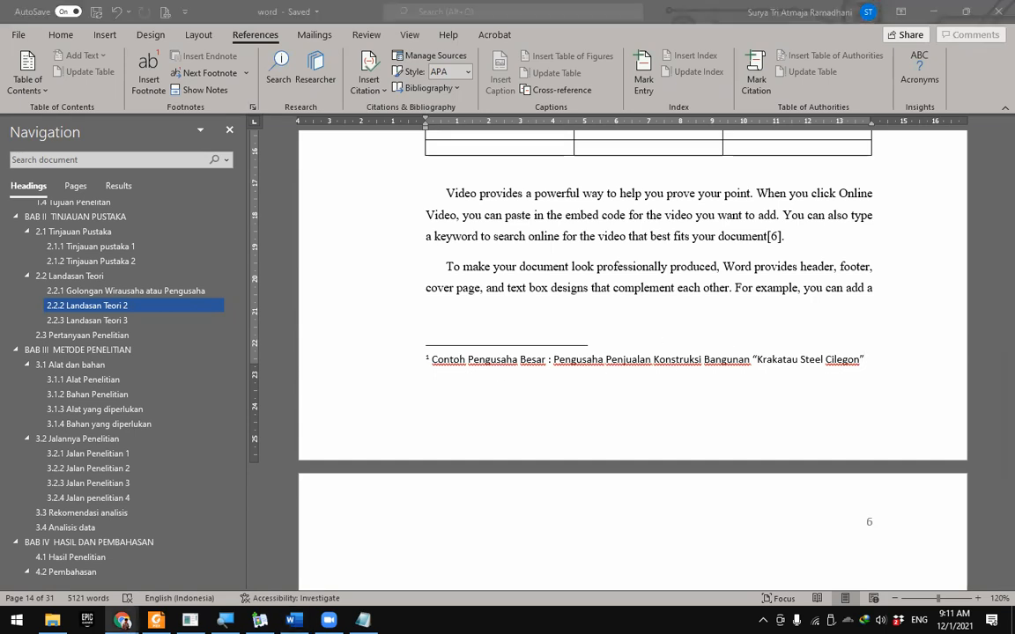
scroll(555, 270, up, 10)
scroll(555, 270, up, 2)
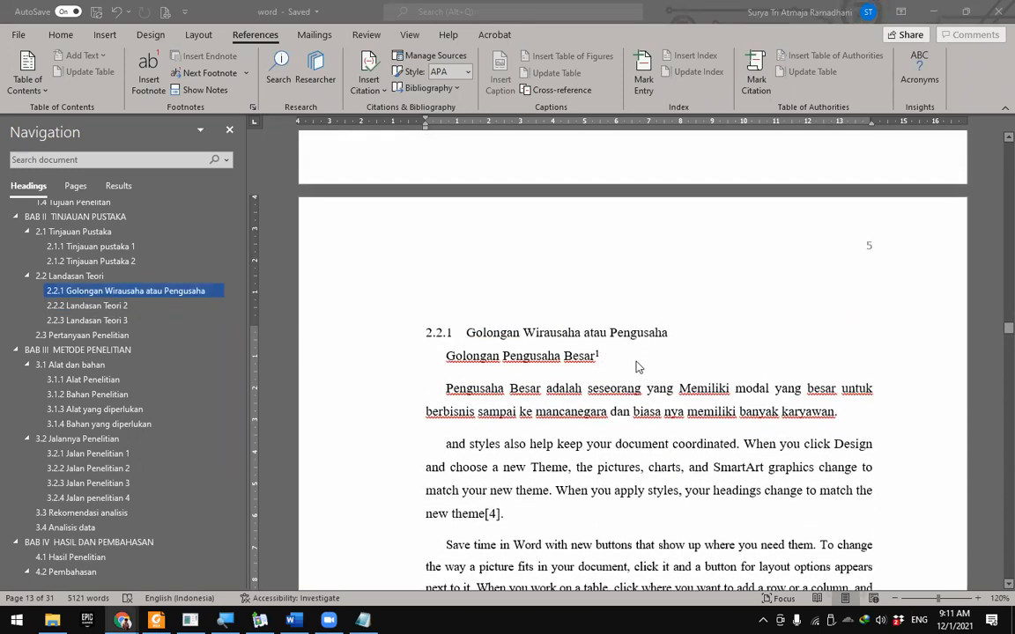
scroll(630, 370, down, 3)
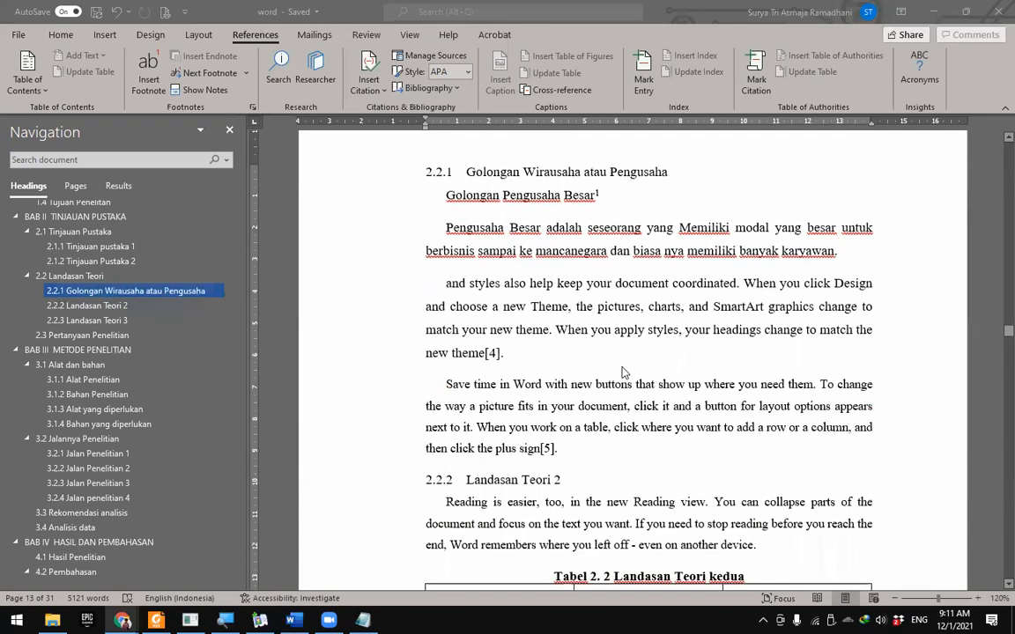
scroll(622, 372, down, 7)
scroll(622, 372, down, 2)
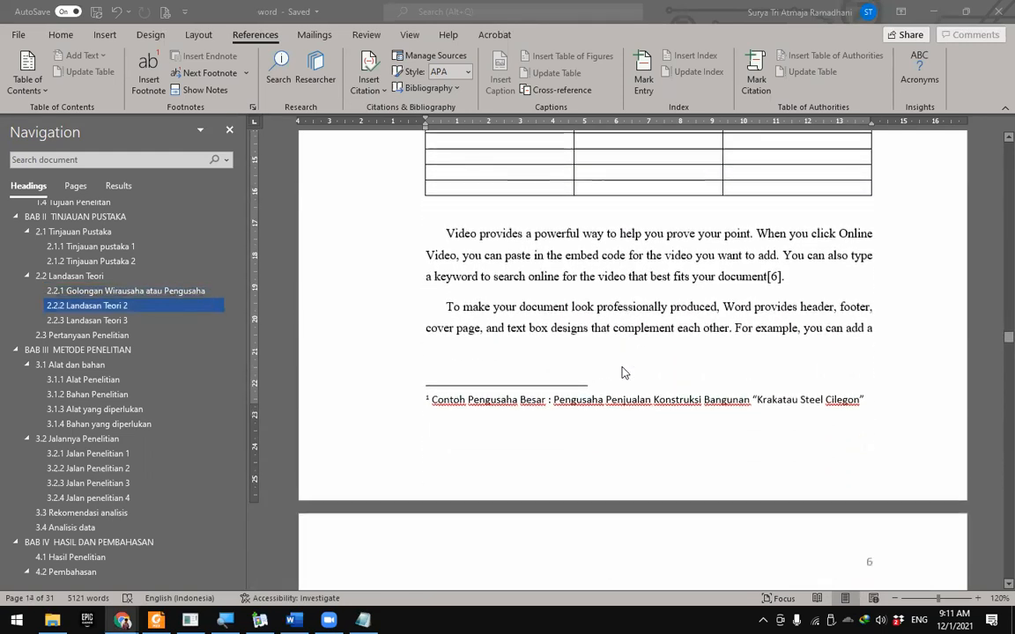
scroll(718, 318, up, 9)
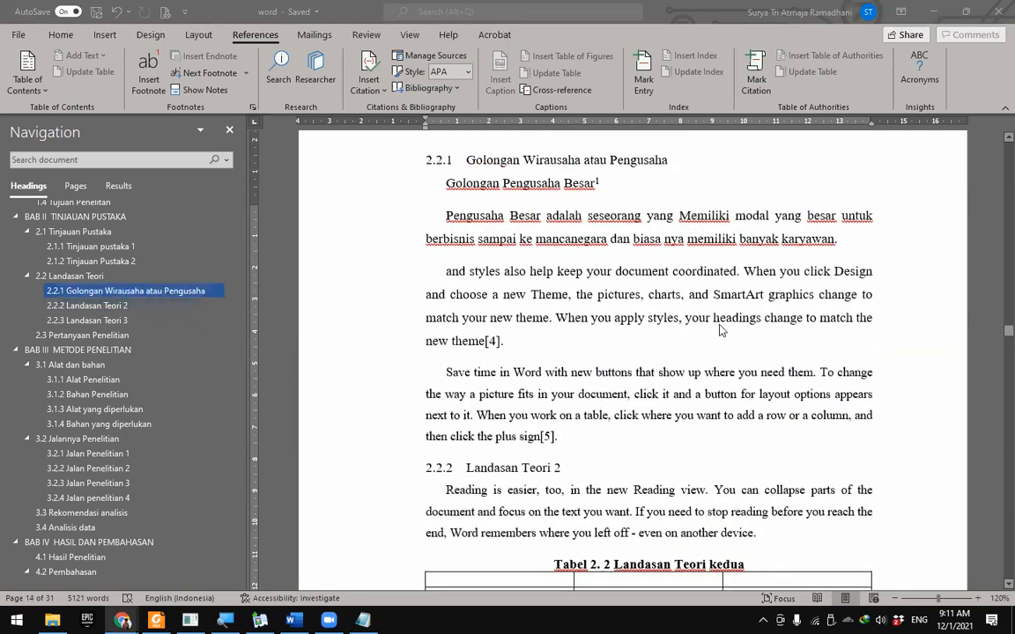
scroll(720, 330, up, 2)
click(650, 279)
triple_click(650, 279)
click(652, 307)
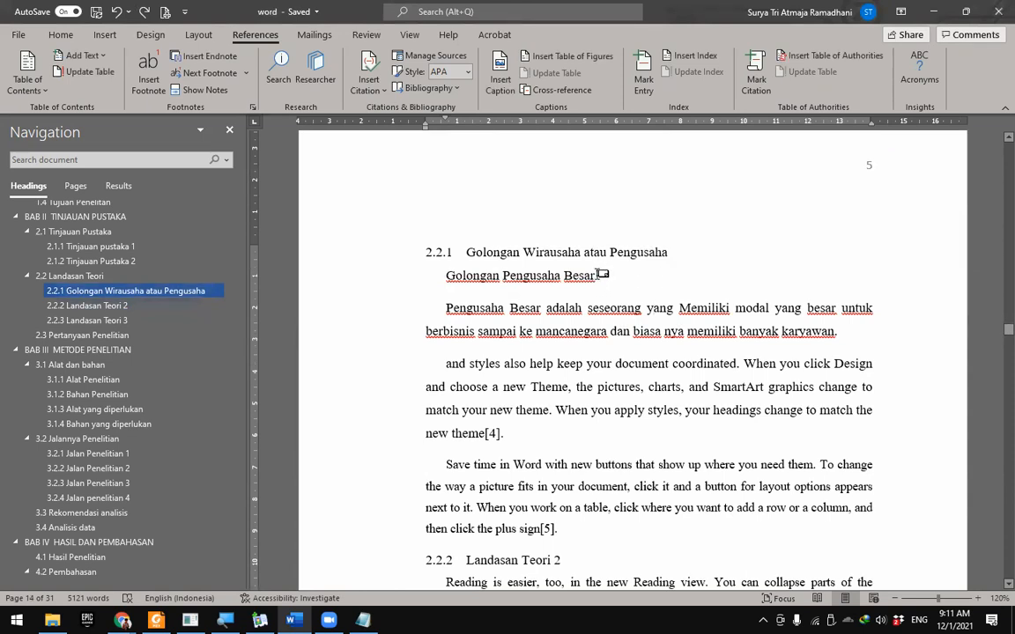
mouse_move(603, 275)
scroll(592, 280, down, 3)
scroll(592, 280, down, 10)
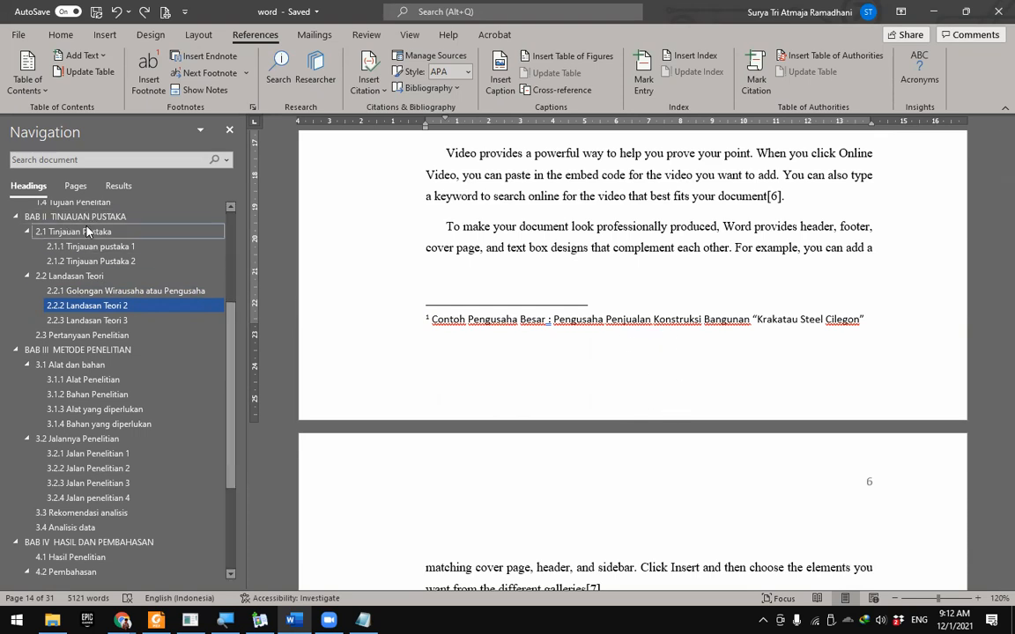
Step: Insert a footnote after "different galleries", before the period ending the first paragraph of section 2.1.1 Tinjauan pustaka 1
scroll(97, 224, up, 1)
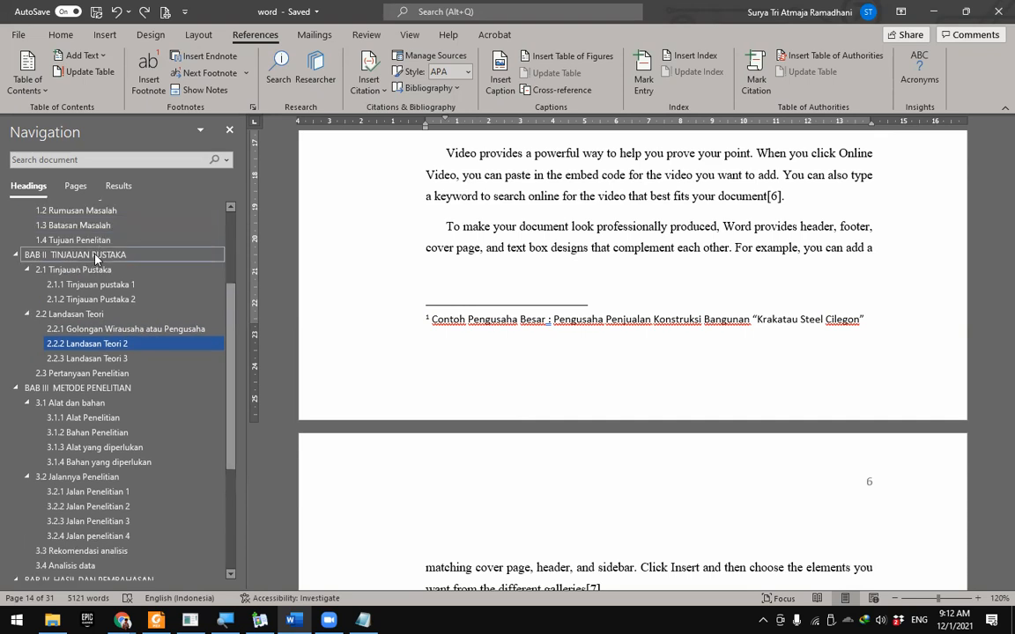
click(93, 254)
scroll(626, 265, up, 2)
scroll(626, 265, down, 3)
scroll(626, 265, down, 8)
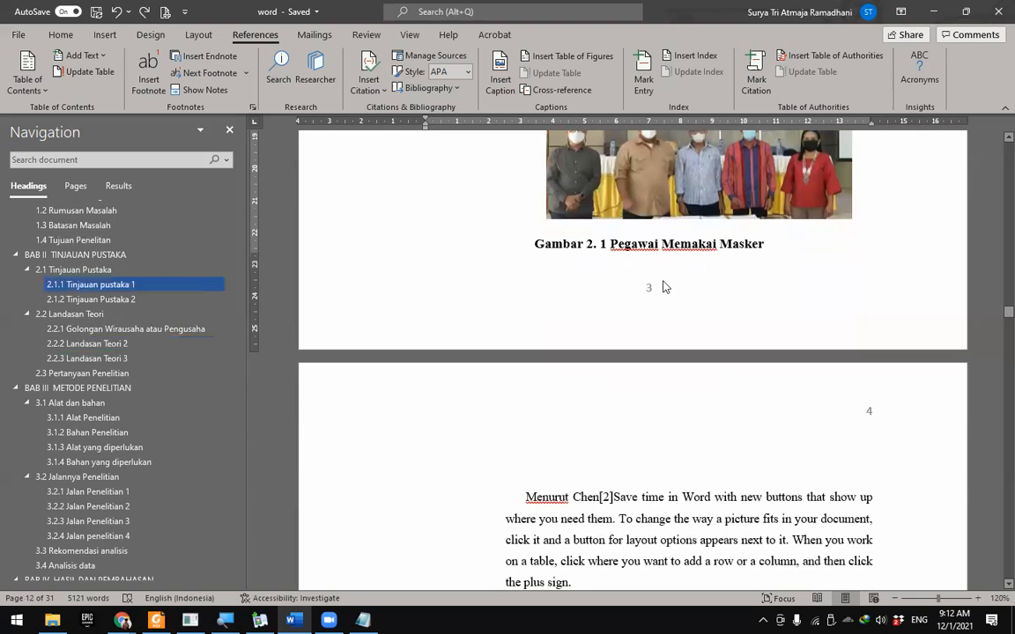
scroll(648, 300, up, 6)
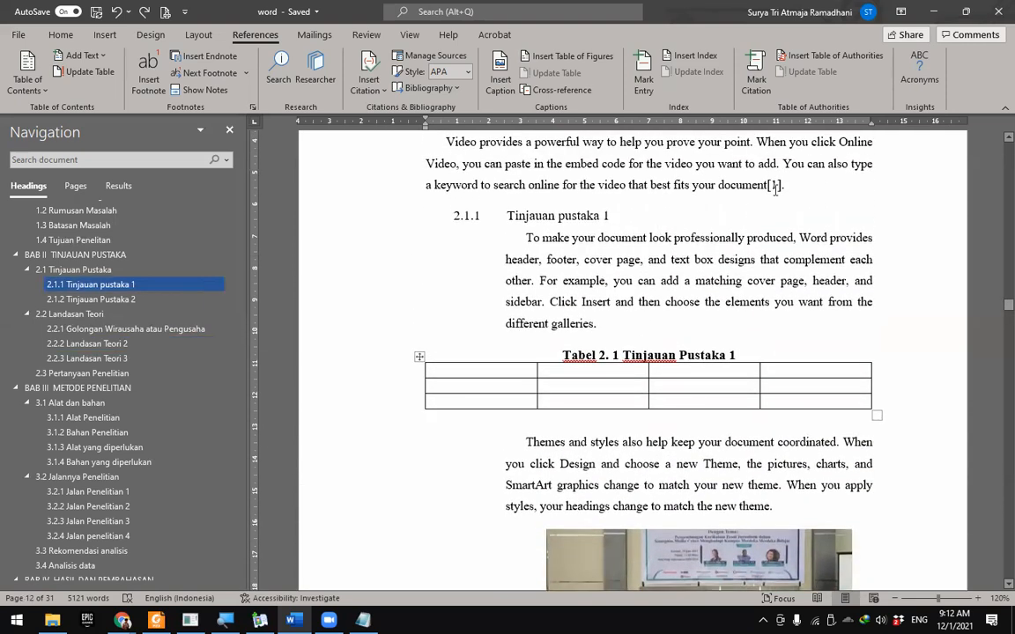
click(596, 325)
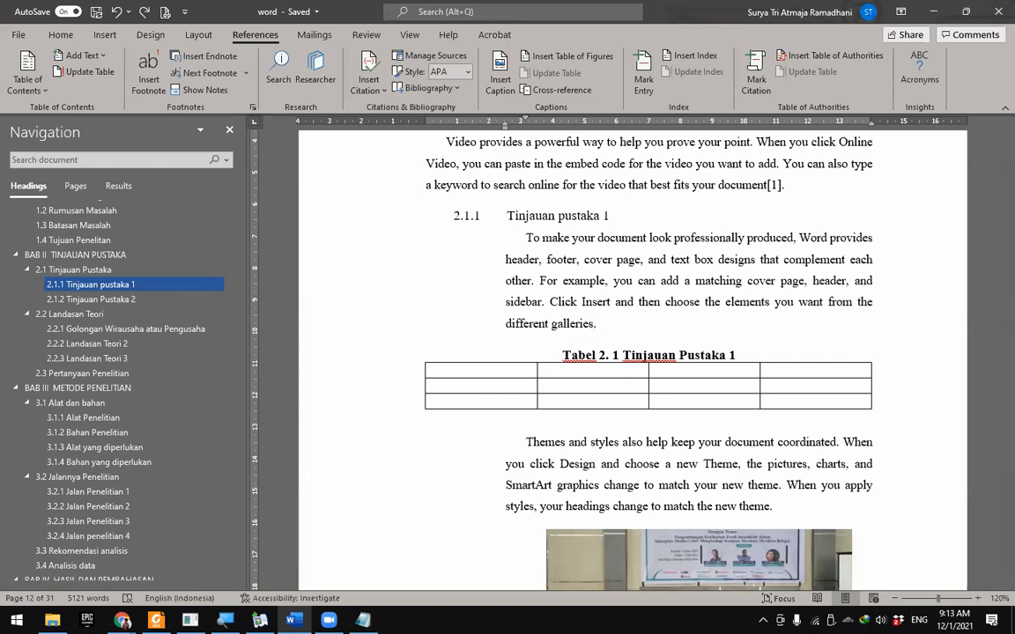
key(alt+Tab)
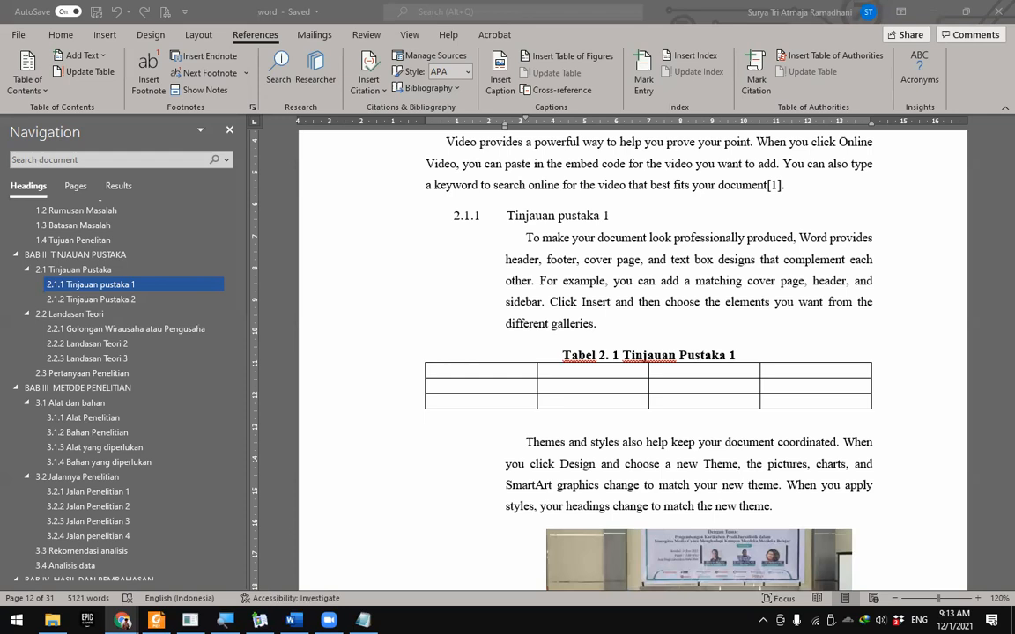
click(585, 326)
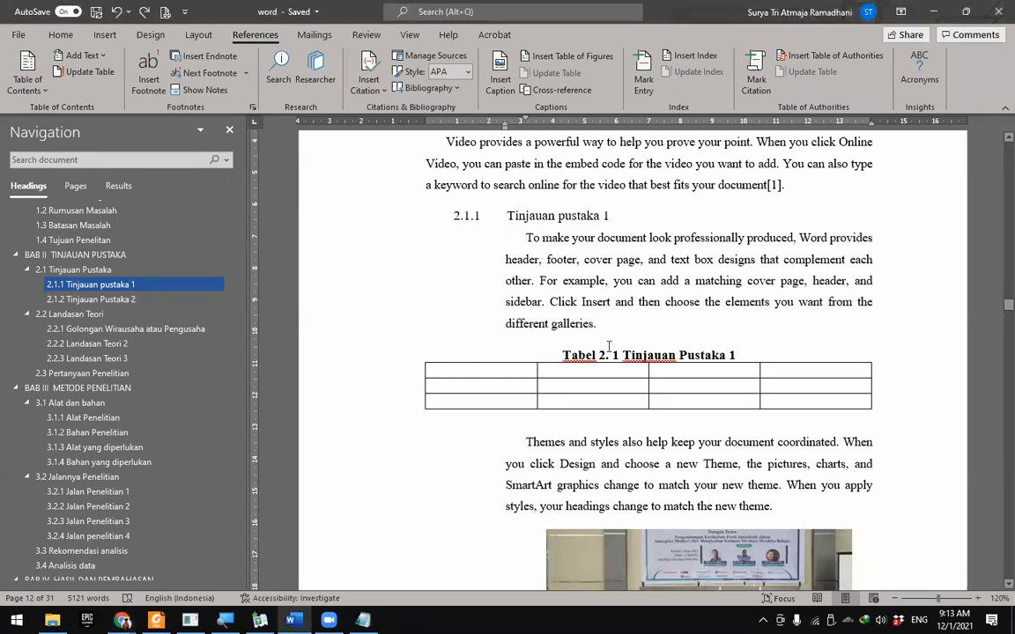
scroll(609, 348, down, 8)
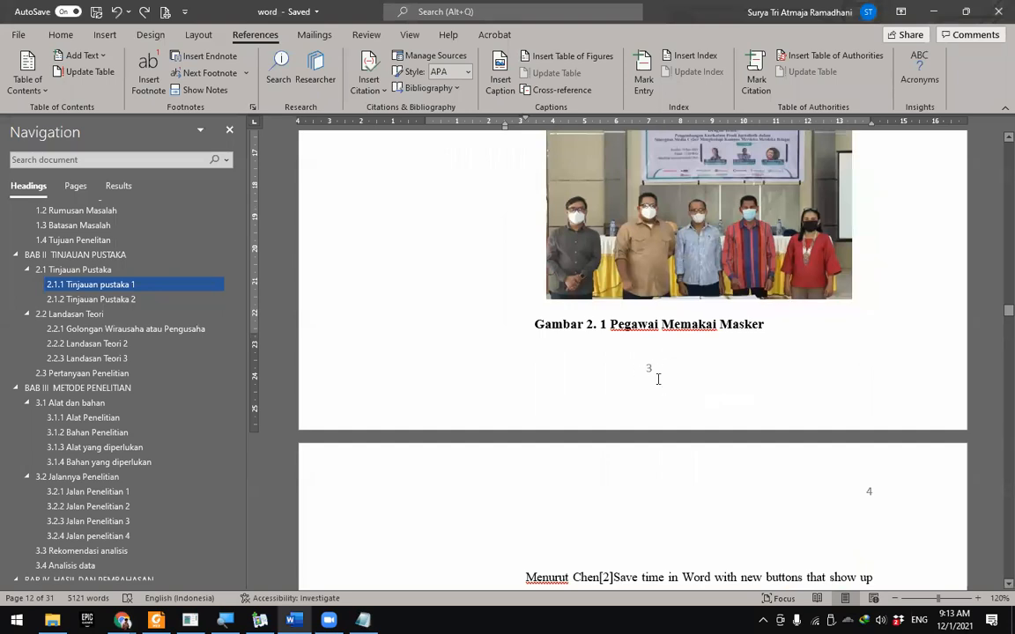
key(shift+F5)
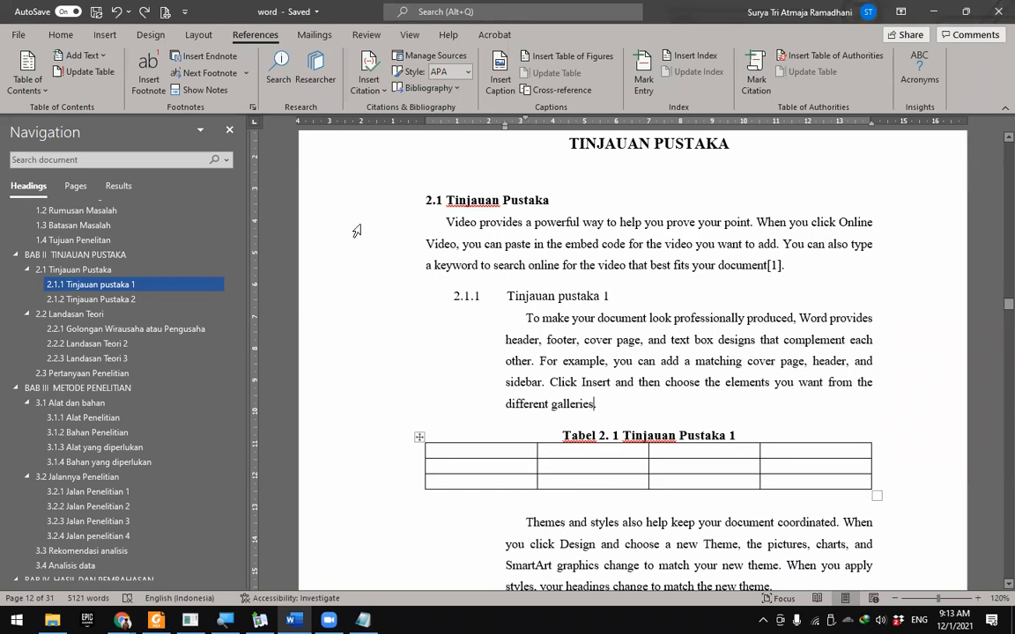
click(148, 92)
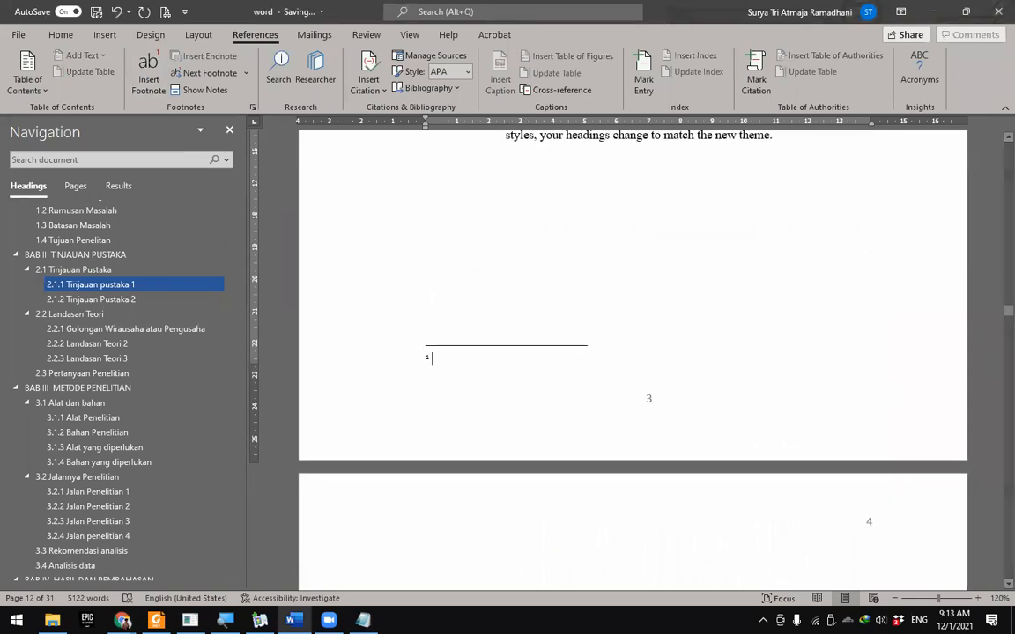
Step: Fill in the new footnote with the Indonesian definition beginning "Galleries adalah selasar atau tempat" and ending "memamerkan benda atau karya seni"
key(alt+Tab)
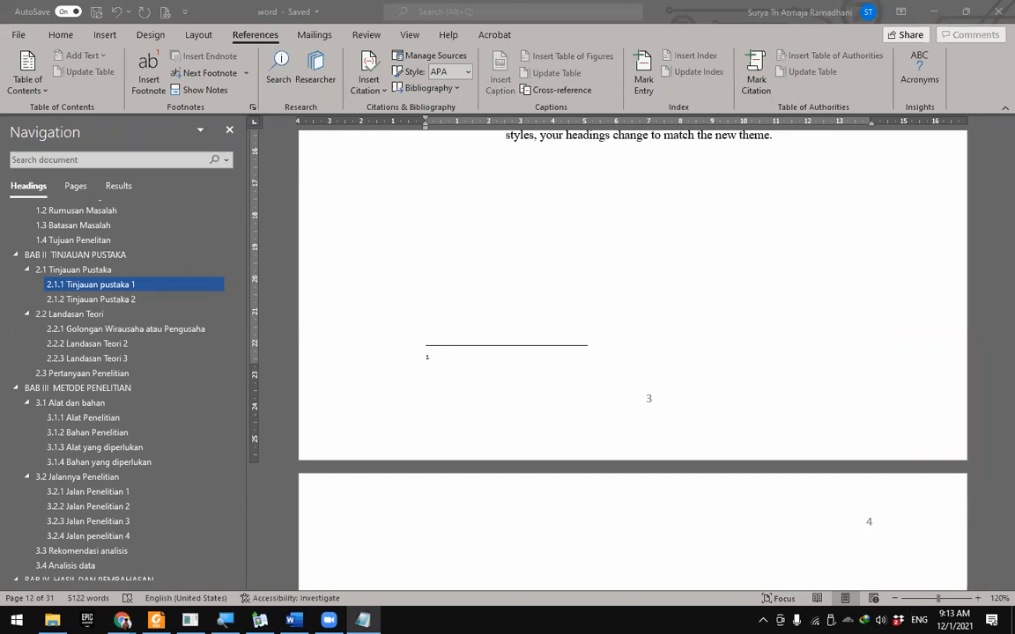
click(463, 361)
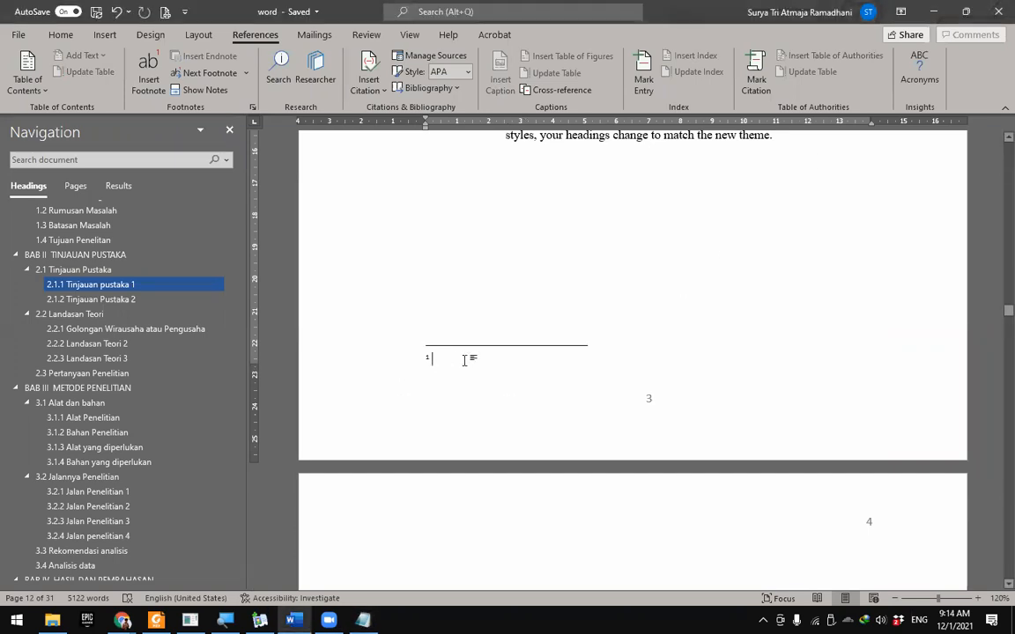
text(galleries adaa)
key(BackSpace)
text(lah)
key(BackSpace)
key(BackSpace)
key(BackSpace)
key(BackSpace)
key(BackSpace)
key(BackSpace)
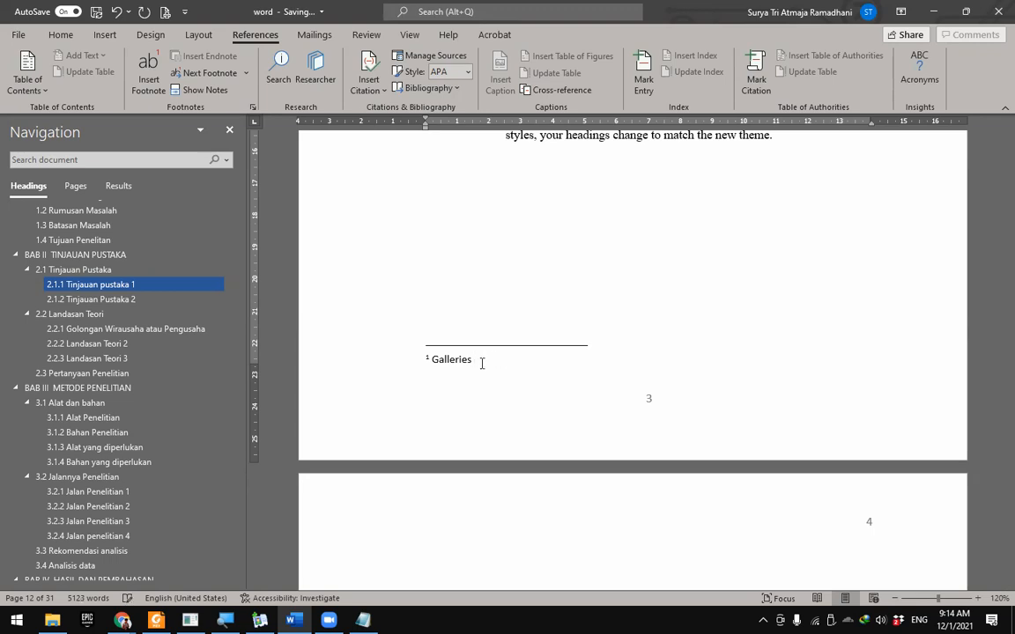
text(adalah selasar atau tempat; dapat pula diartikan sebagai tempat yang memamerkan karya seni tiga dimensional karya seorang atau sekelompok seniman atau bisa juga didefinisikan sebagai ruangan atau gedung tempat untuk memamerkan benda atau karya seni)
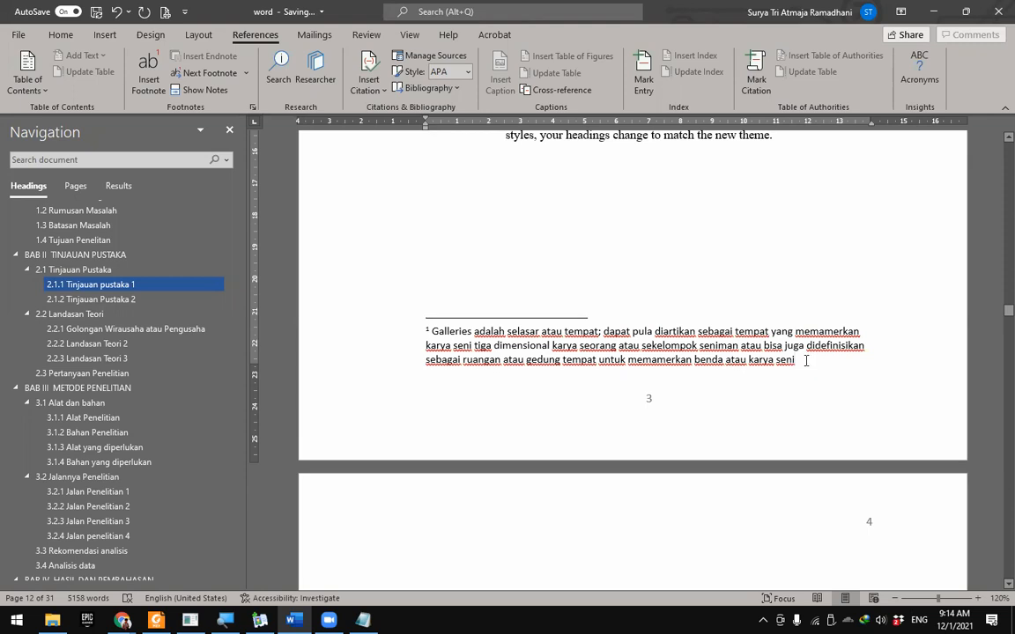
Step: Review the footnote mark after "different galleries" in section 2.1.1 and its matching text at the foot of page 3
scroll(806, 361, up, 10)
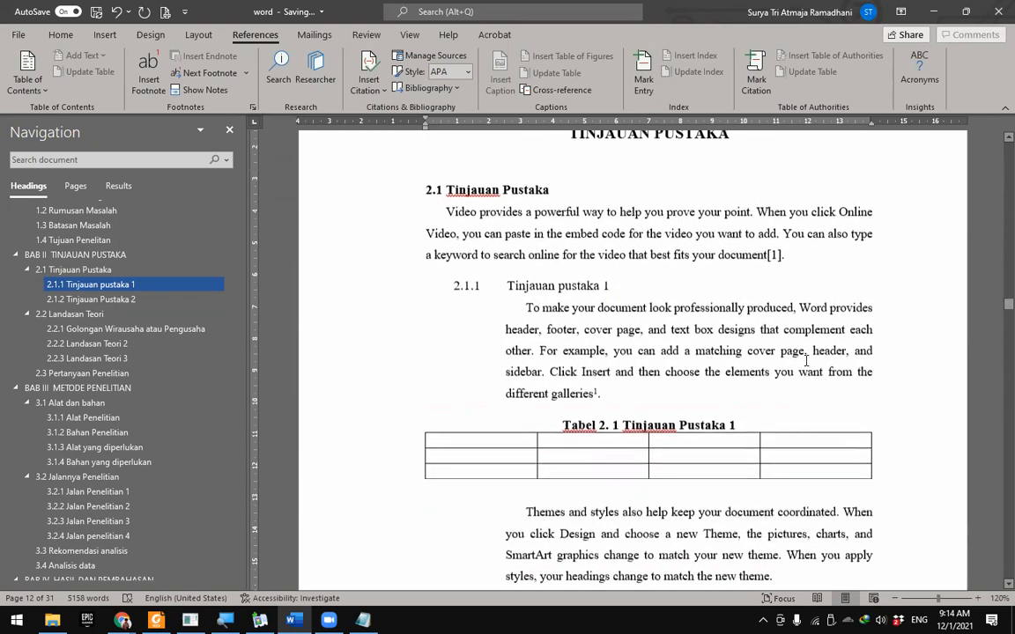
click(615, 393)
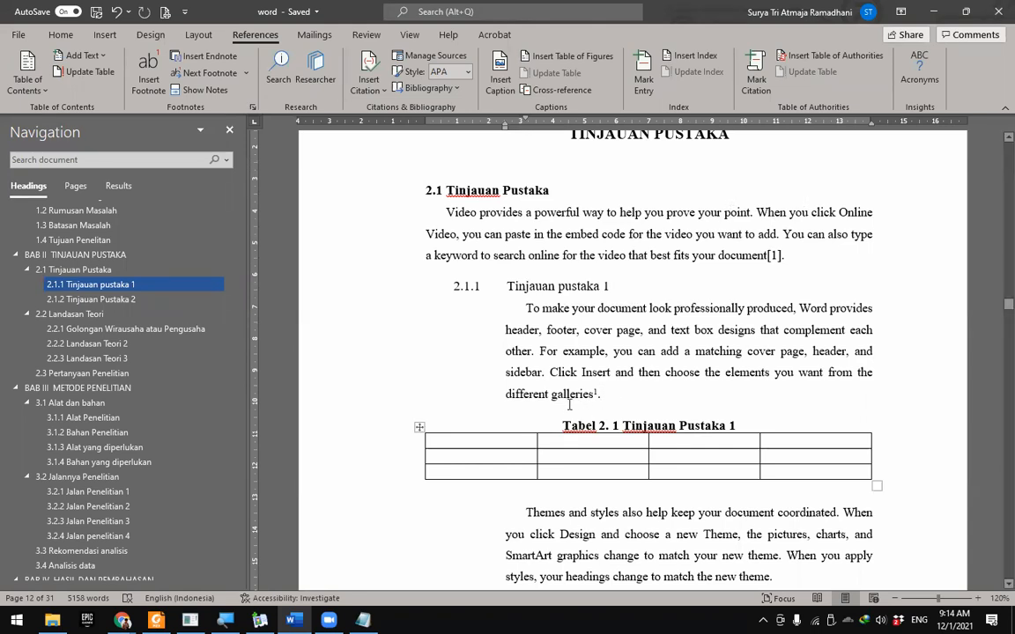
scroll(581, 404, down, 1)
scroll(582, 405, down, 5)
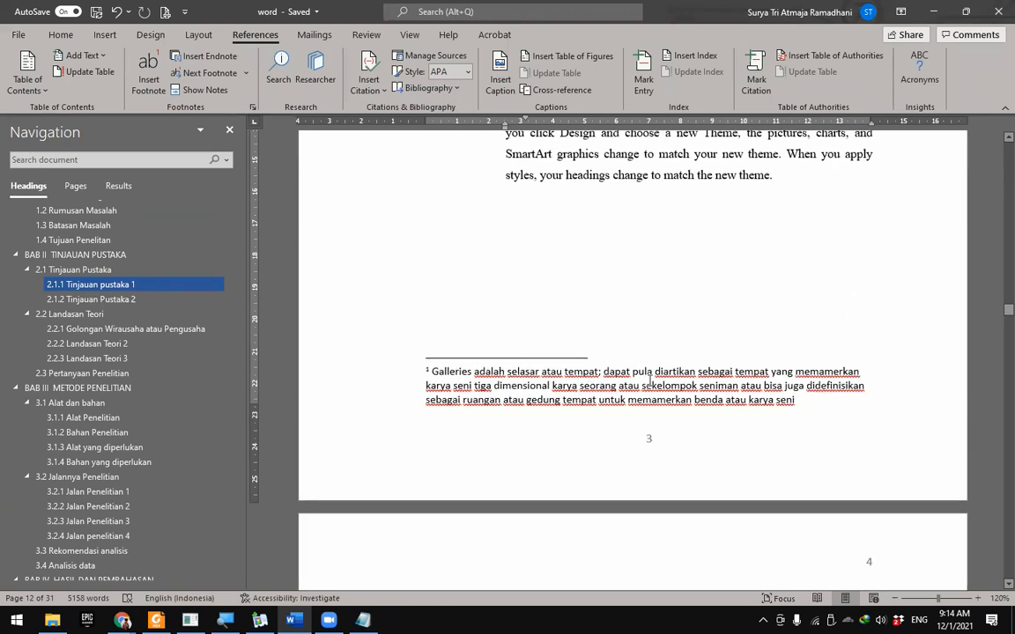
scroll(714, 410, down, 3)
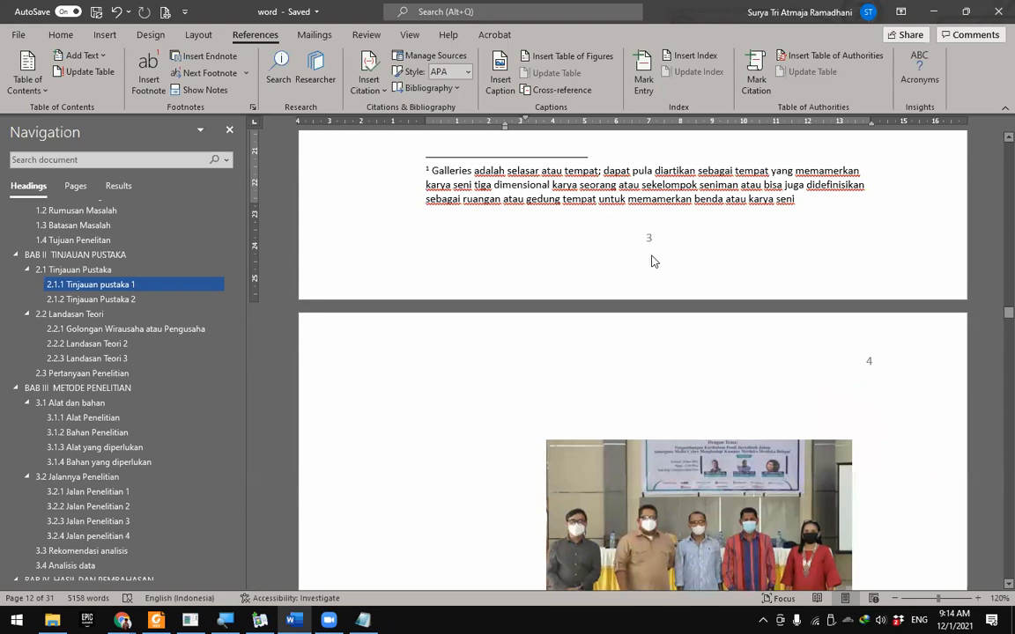
Step: Compare the footnote mark after "Golongan Pengusaha Besar" in section 2.2.1 with its "Contoh Pengusaha Besar" text at the foot of the page
scroll(617, 247, down, 4)
scroll(653, 255, down, 10)
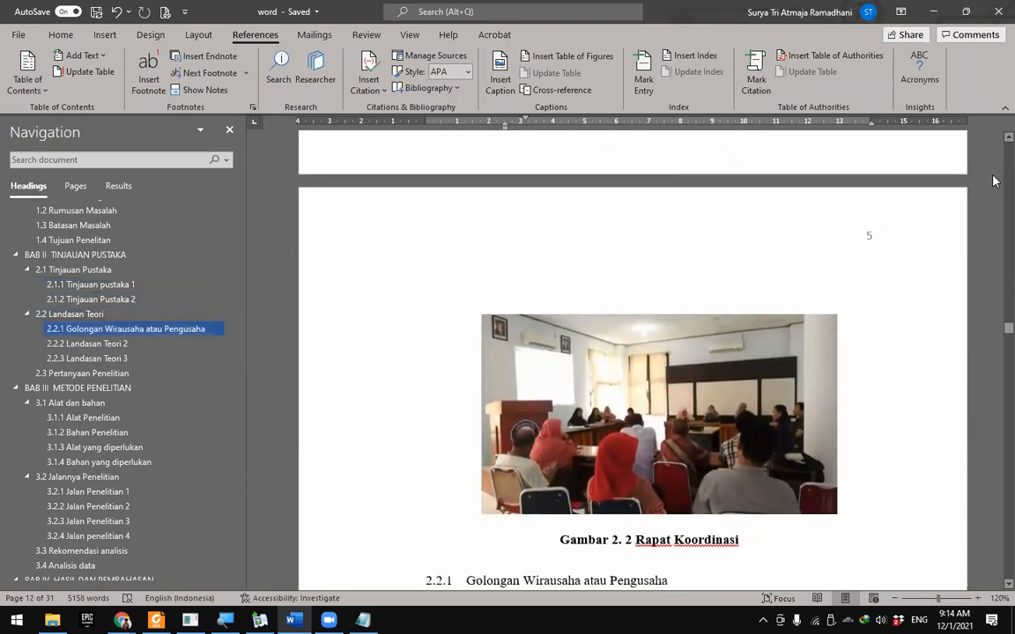
click(123, 620)
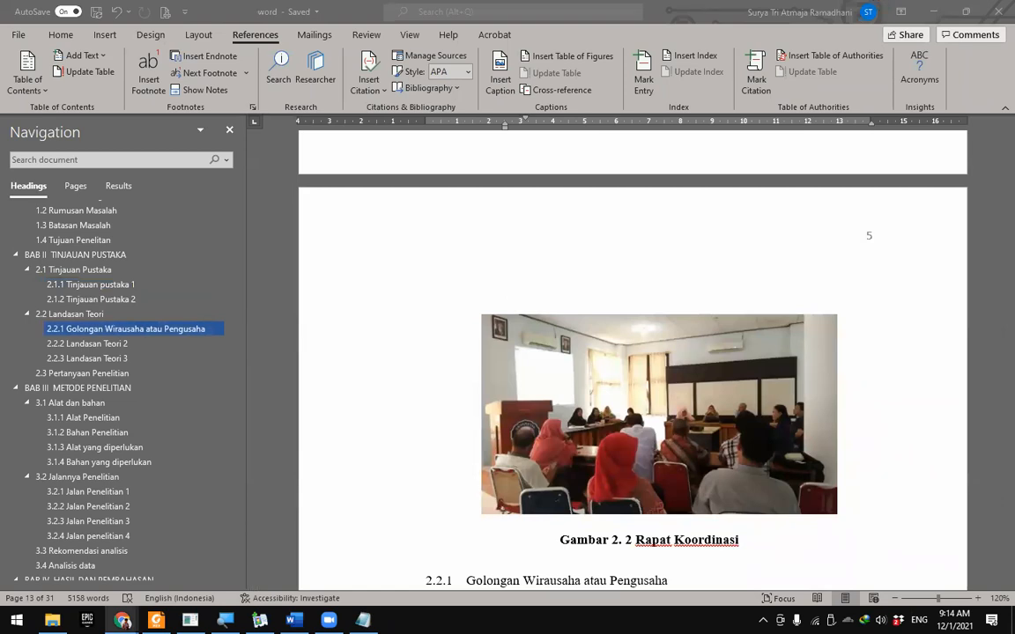
scroll(783, 388, down, 3)
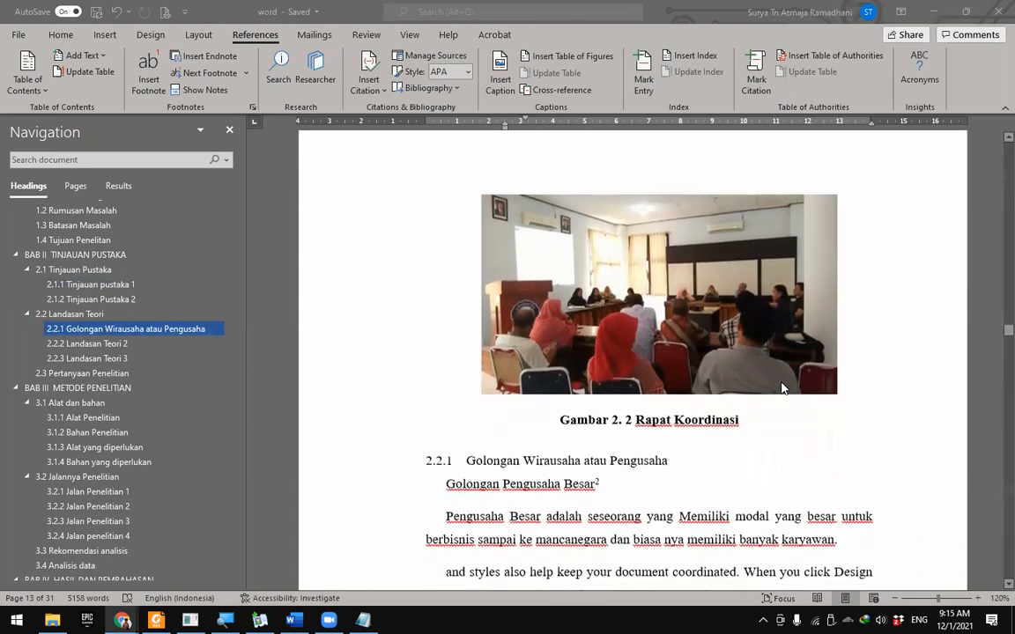
scroll(784, 388, down, 1)
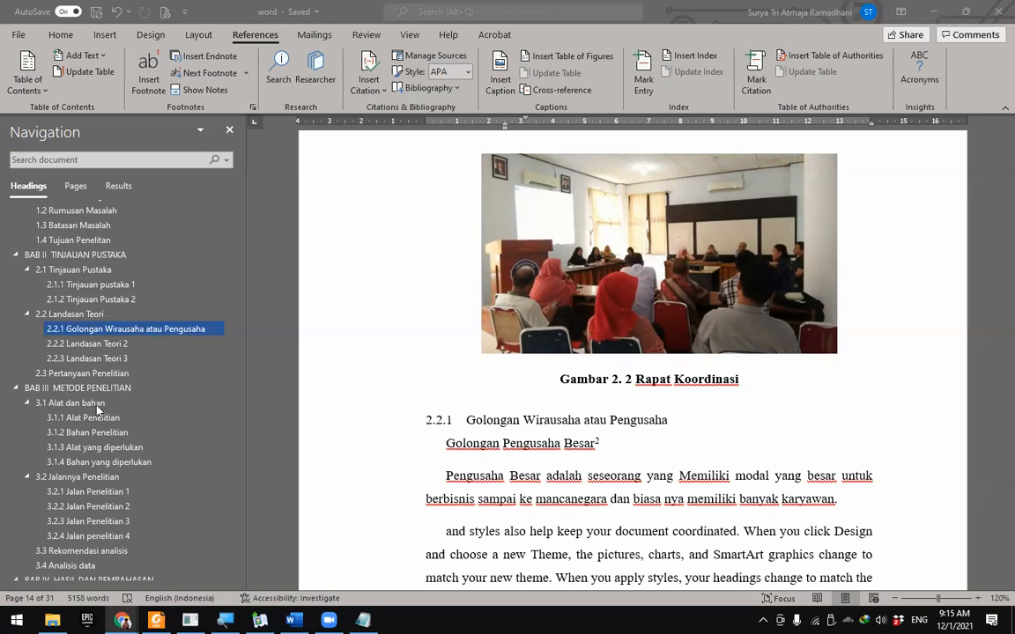
scroll(101, 483, down, 2)
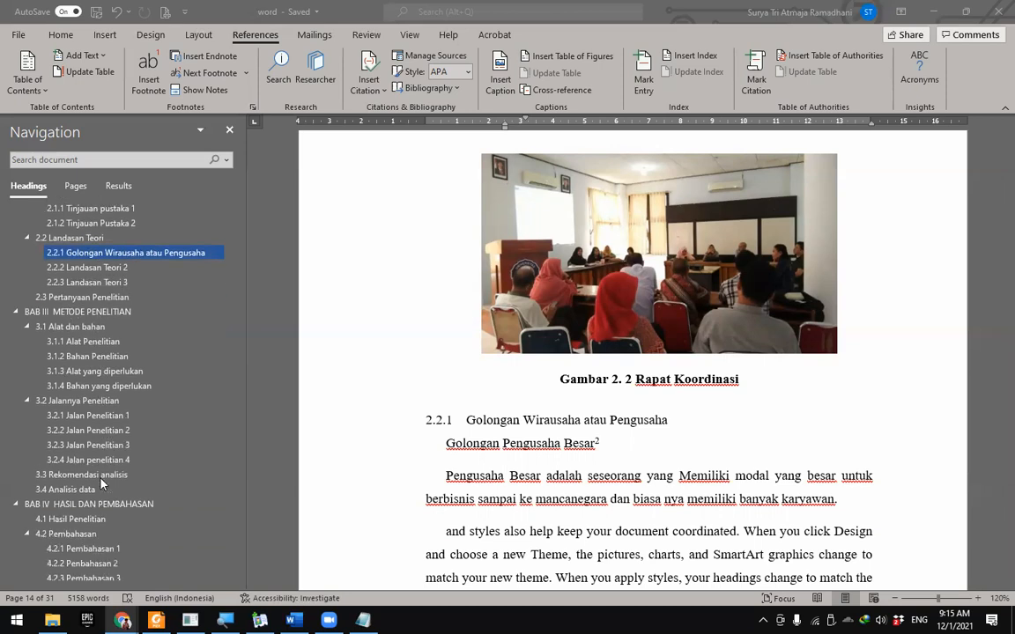
click(121, 256)
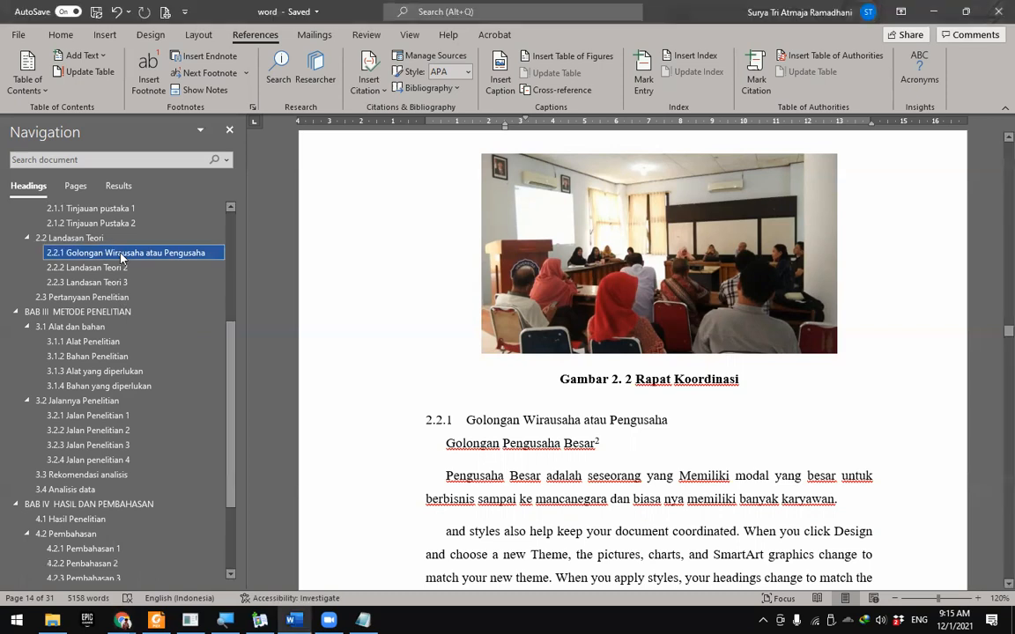
click(97, 269)
scroll(644, 311, up, 3)
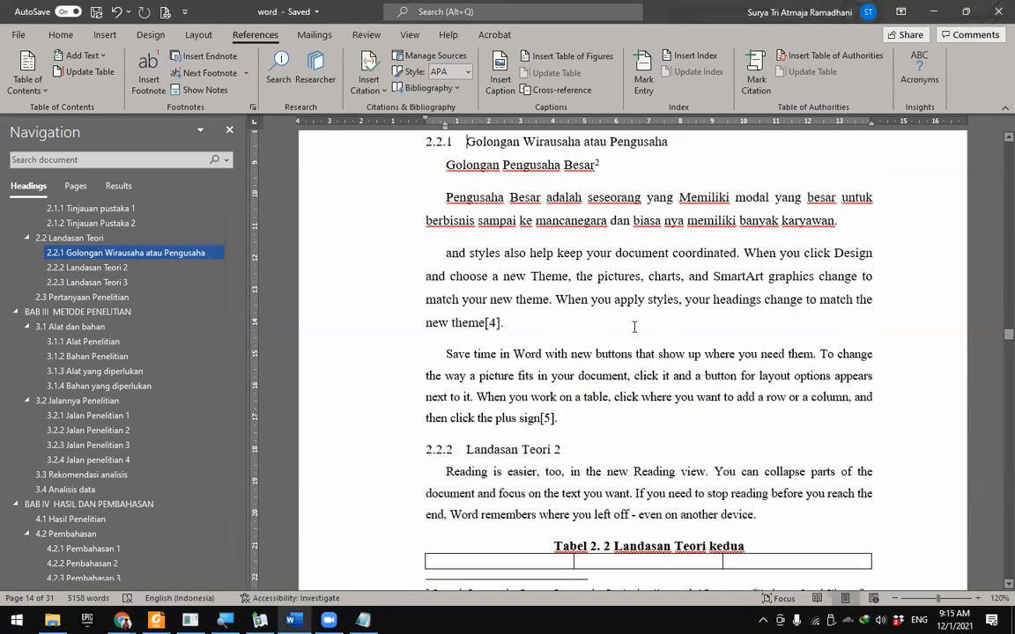
scroll(609, 215, down, 1)
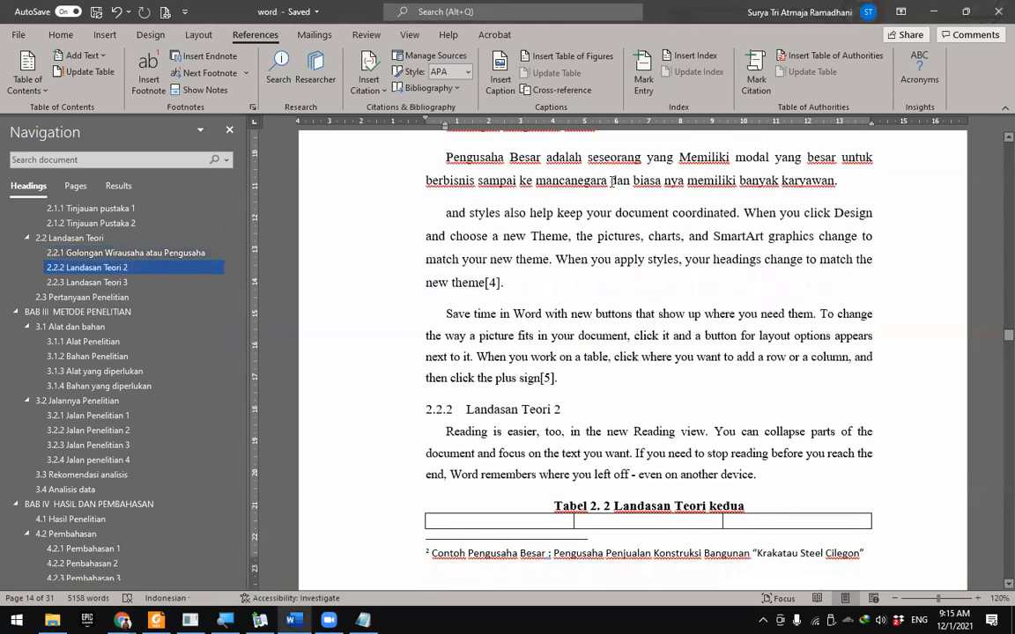
scroll(608, 210, up, 2)
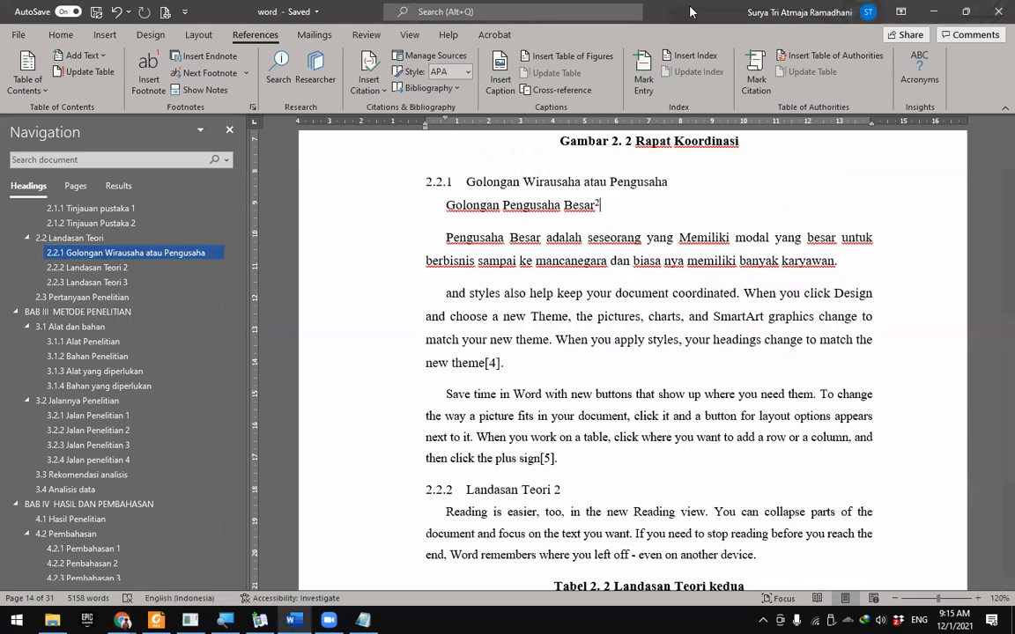
scroll(612, 311, down, 3)
scroll(612, 311, down, 3)
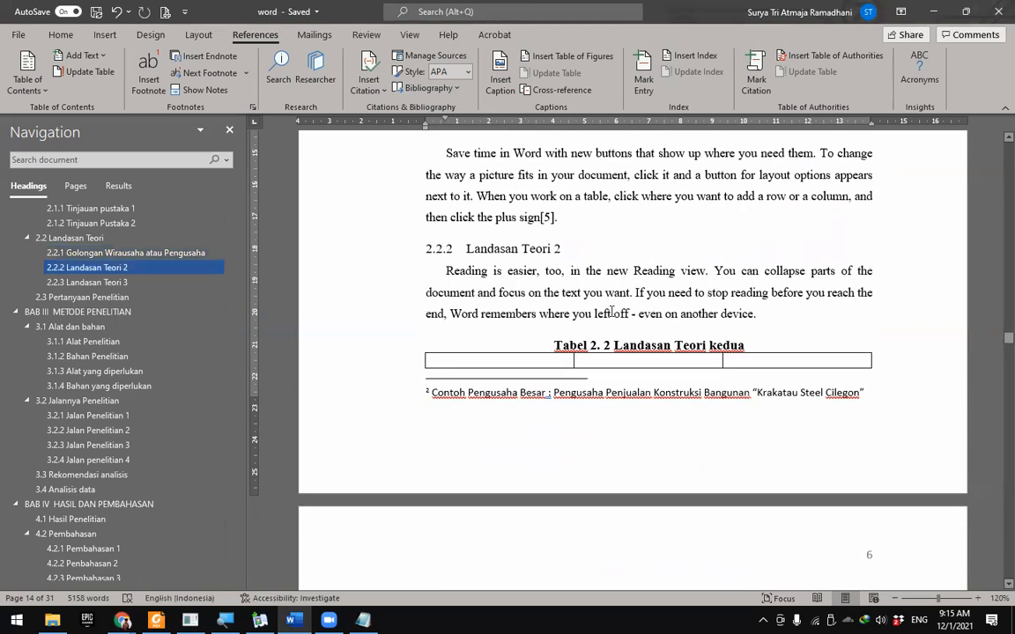
scroll(470, 352, down, 1)
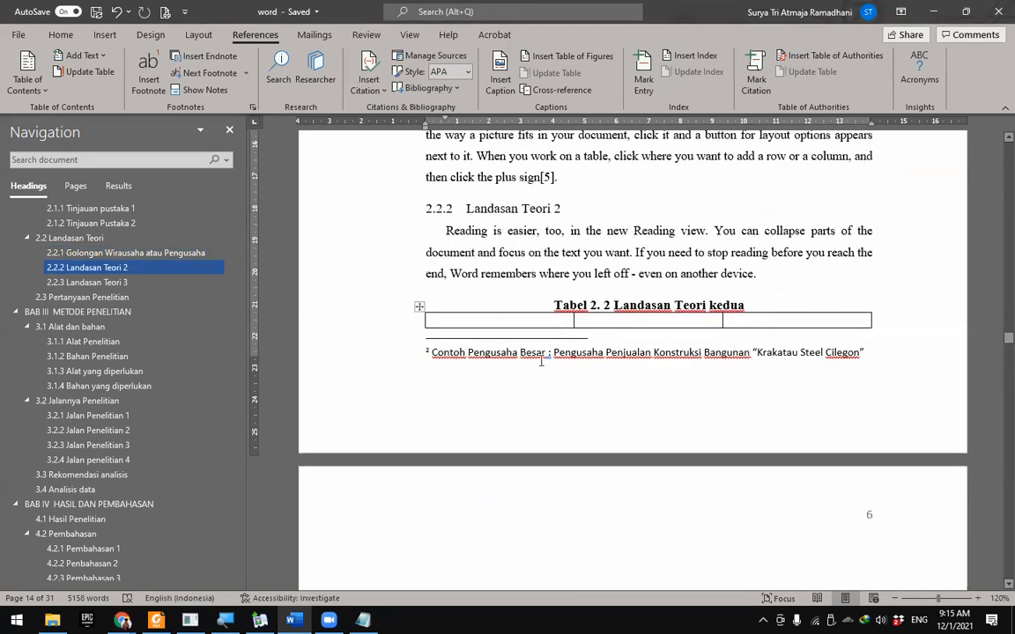
click(879, 352)
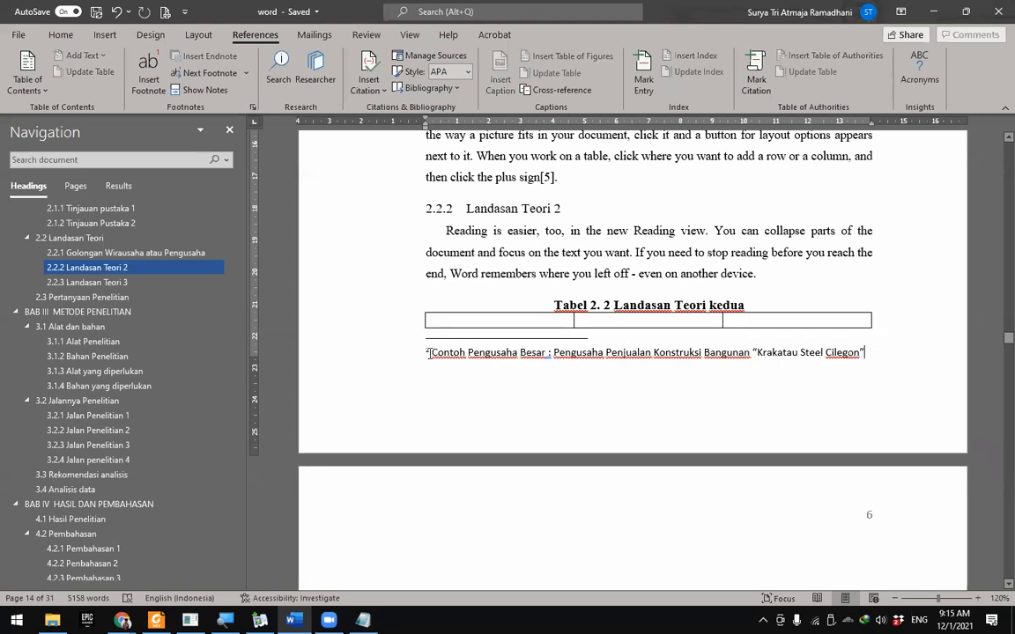
Step: Insert an endnote after "the plus sign", before the period ending the last paragraph of section 2.2.3 Landasan Teori 3
click(87, 282)
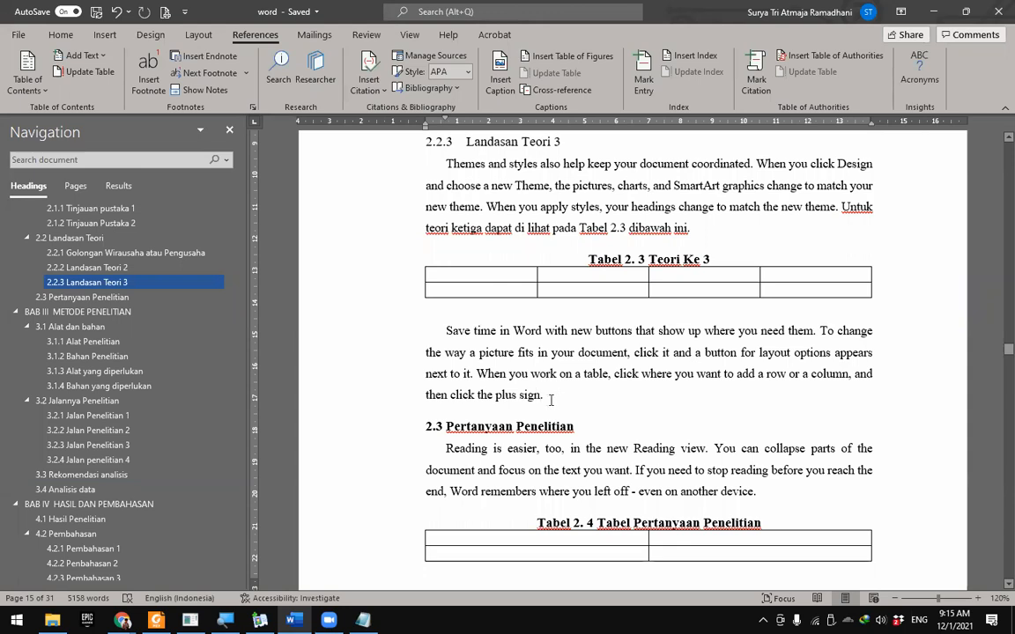
drag(488, 395, 544, 395)
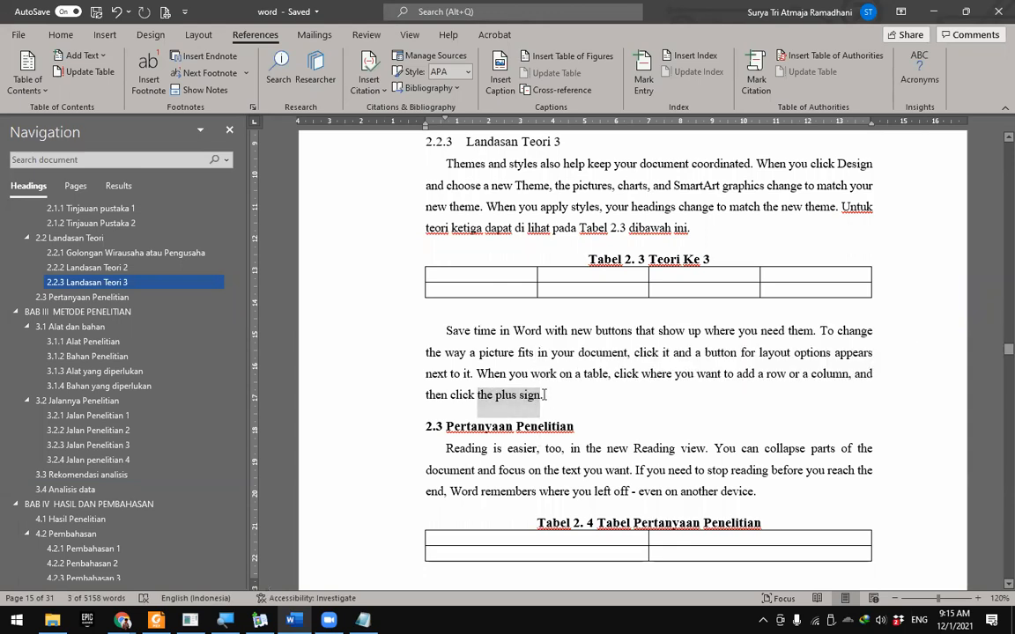
click(544, 396)
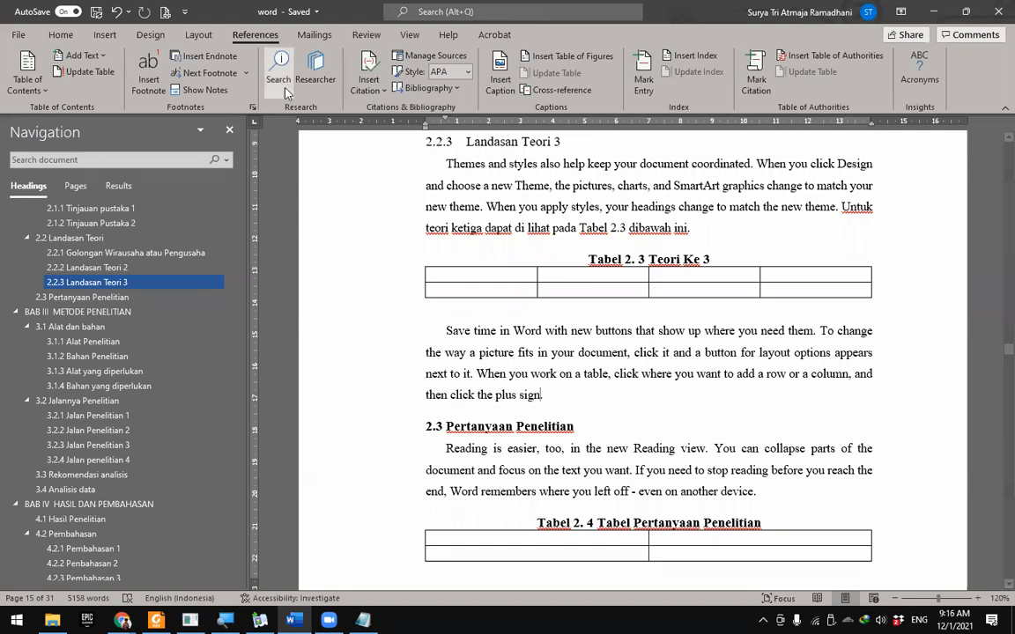
double_click(262, 37)
double_click(262, 37)
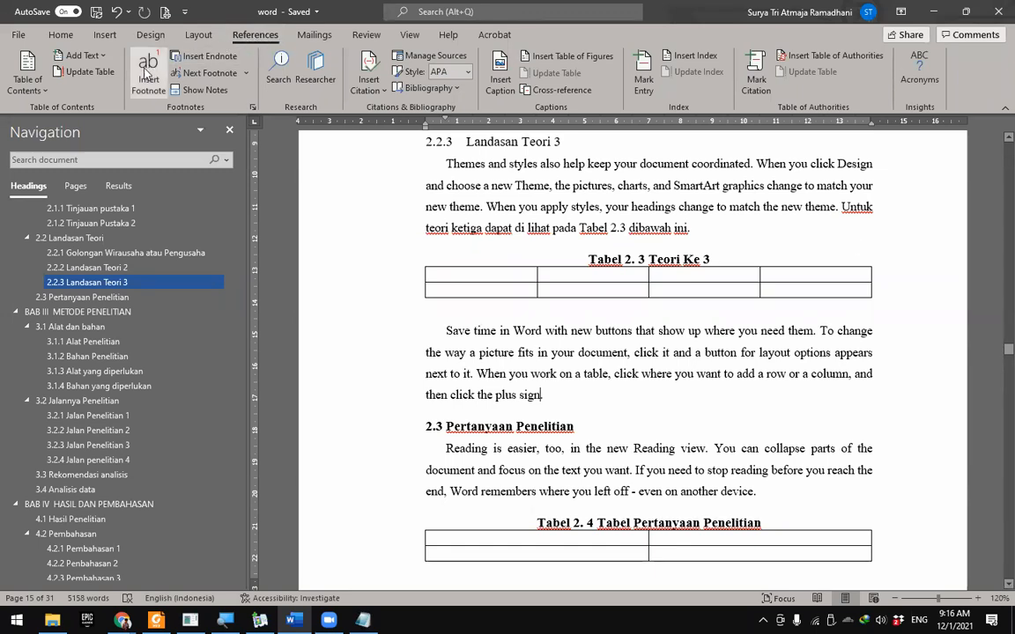
click(212, 57)
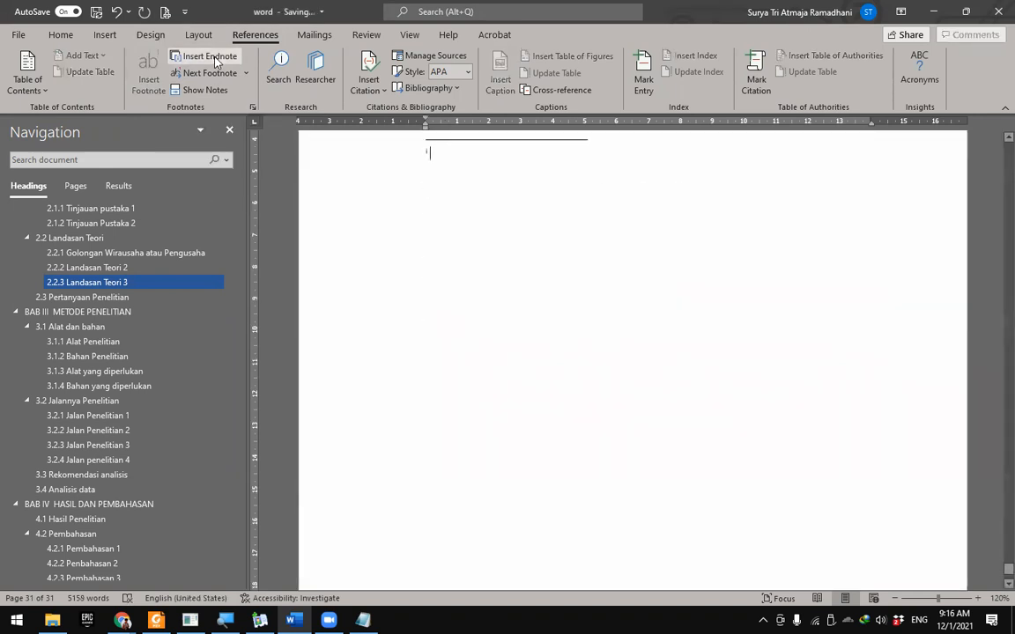
Step: Enter "Kalimat endnote" as the text of the new endnote below the Lampiran 3. Data Karyawan table
scroll(532, 379, up, 3)
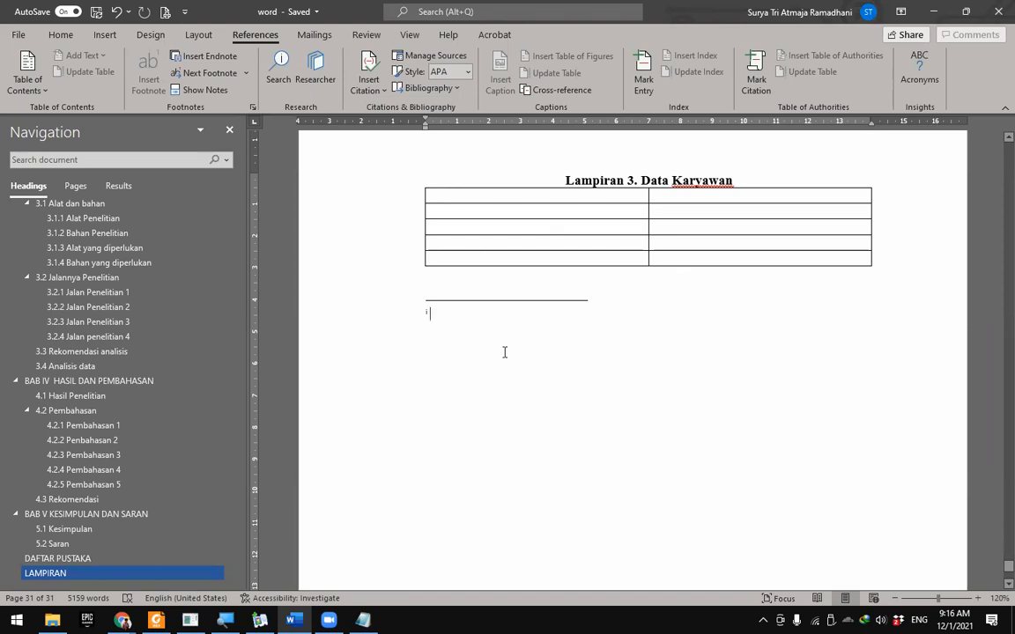
click(434, 315)
text(Kaliman )
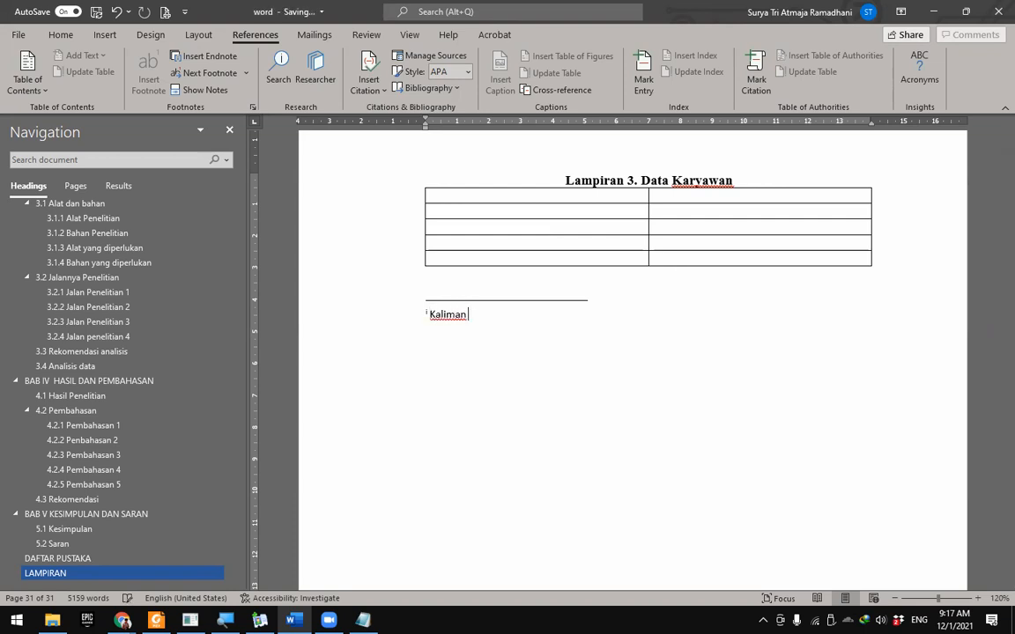
text(endnote)
click(467, 315)
key(BackSpace)
text(t)
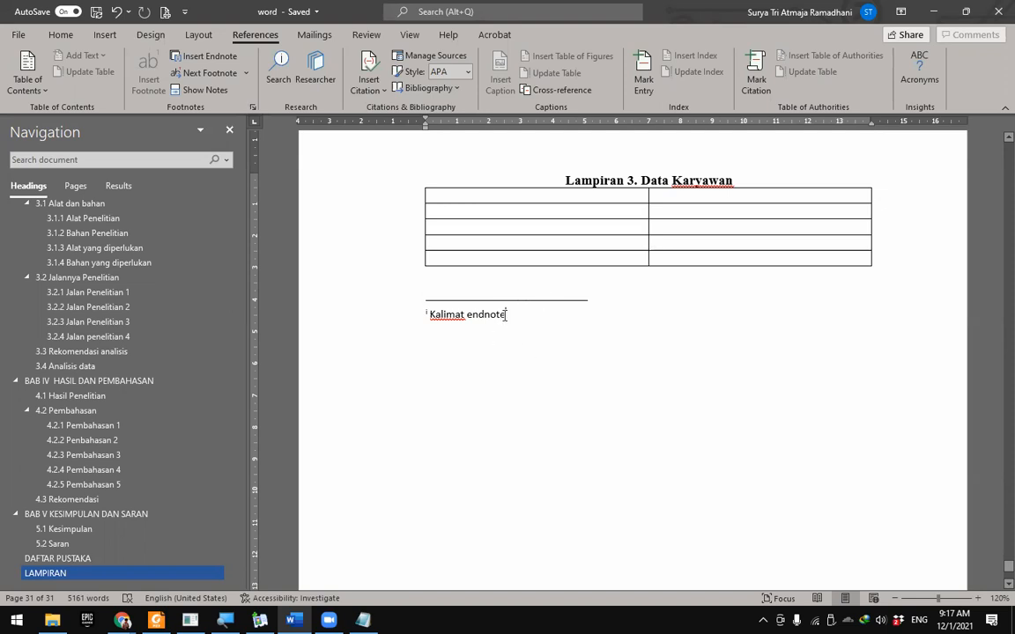
Step: Inspect the endnote below the Lampiran 3 table on page 22, trying Magnifier at 200% and closing it again
scroll(529, 467, down, 5)
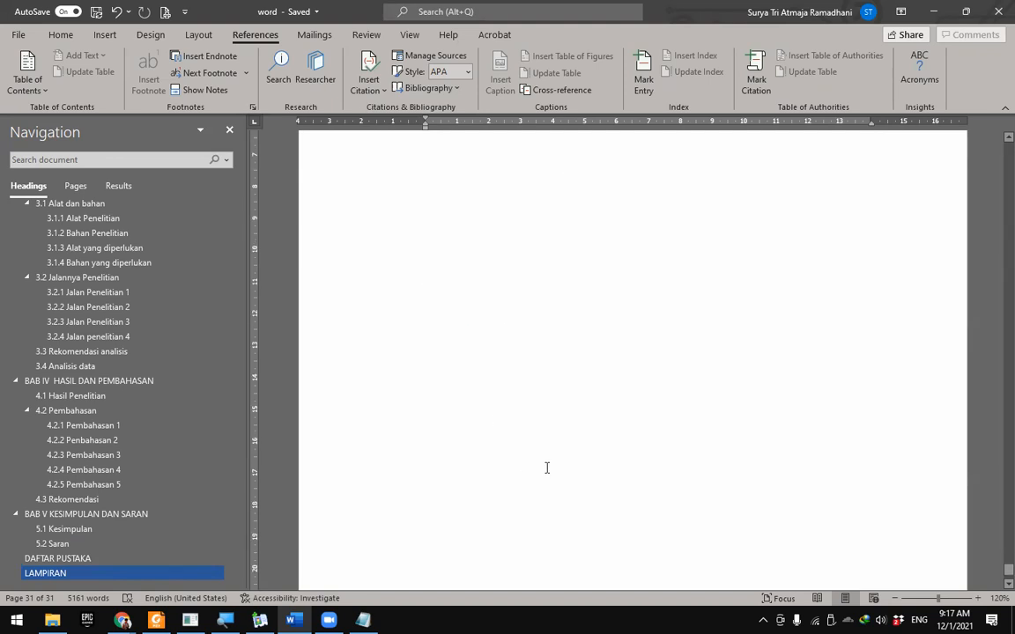
scroll(546, 467, up, 6)
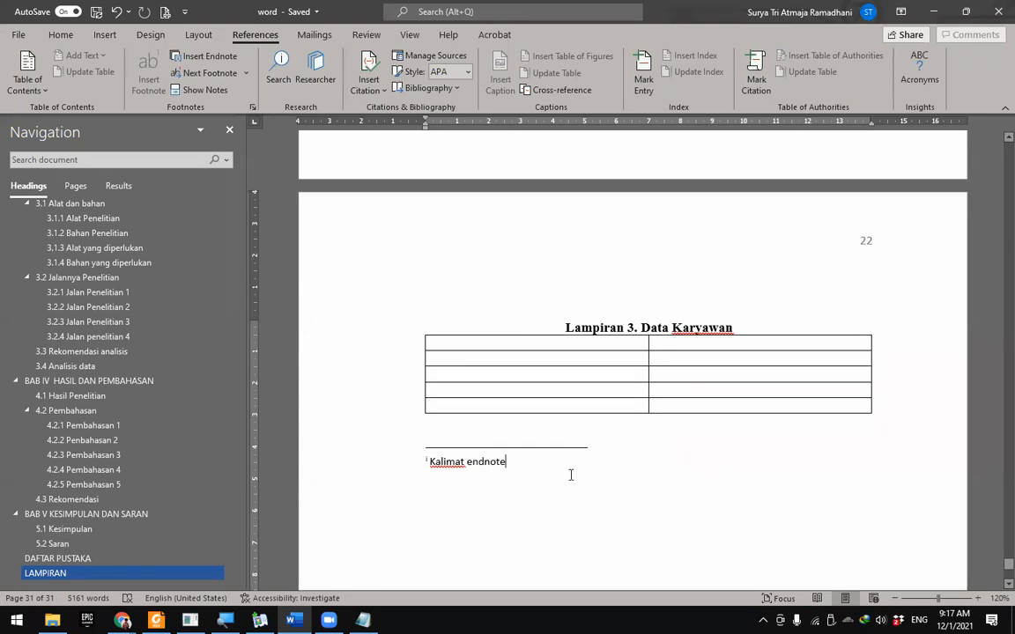
right_click(431, 461)
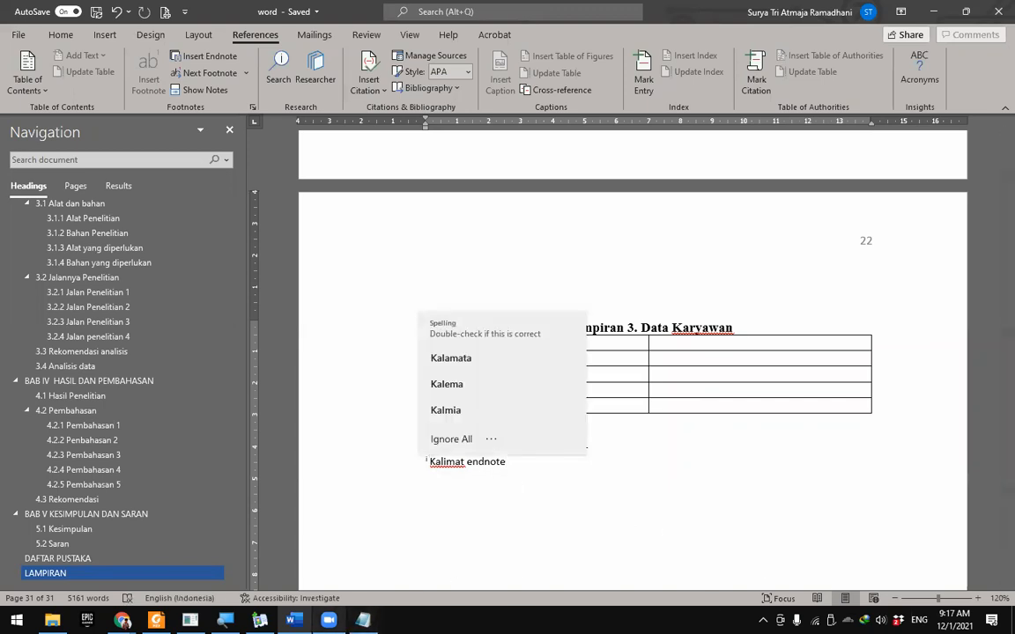
key(super+plus)
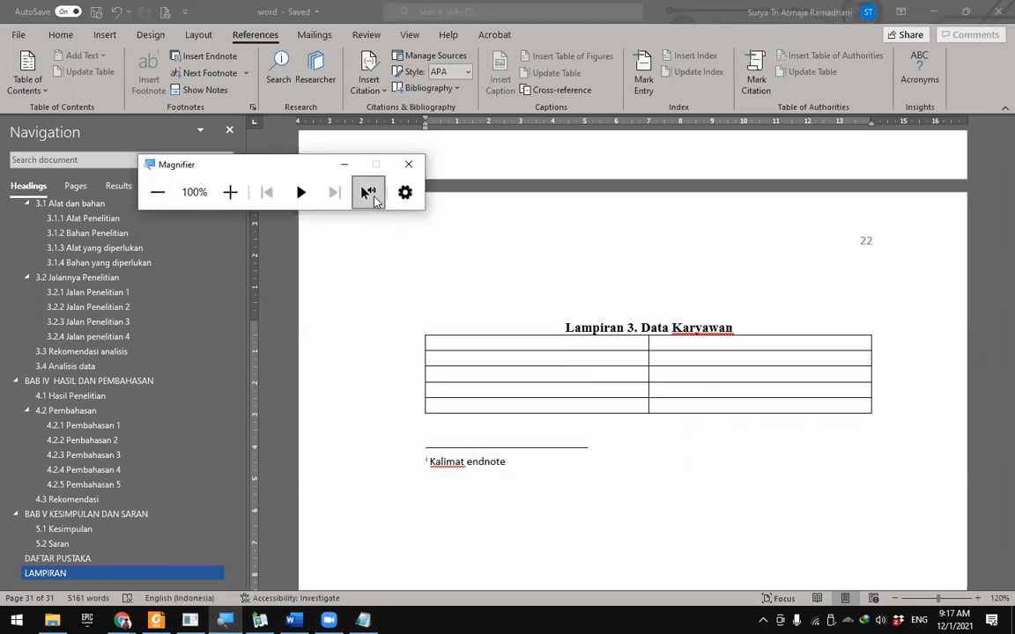
click(230, 192)
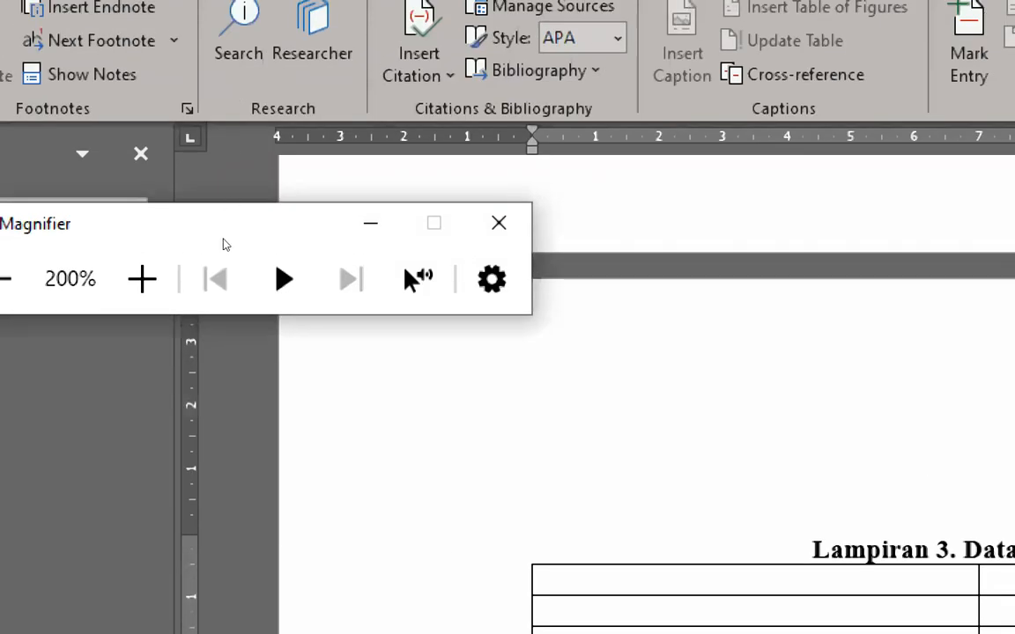
click(22, 273)
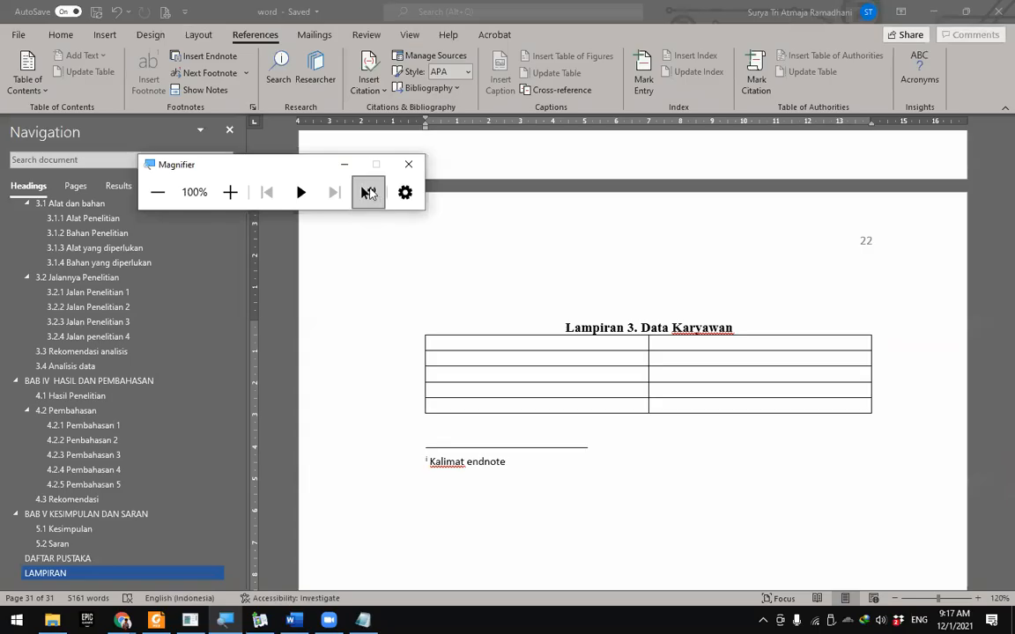
click(408, 164)
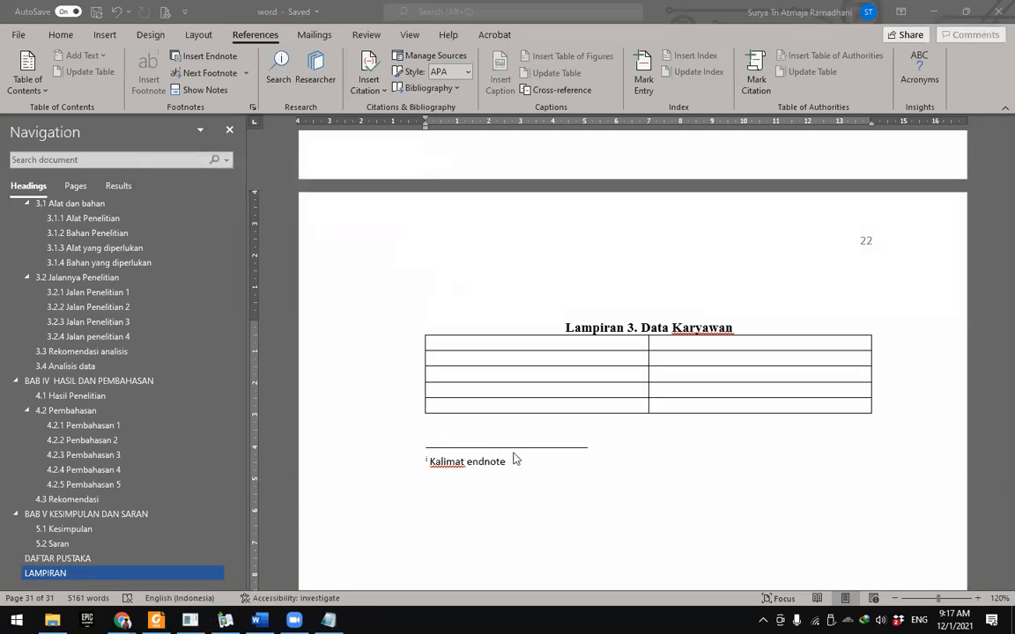
Step: View the footnote and endnote commands with Magnifier at 200% and close Magnifier again
key(End)
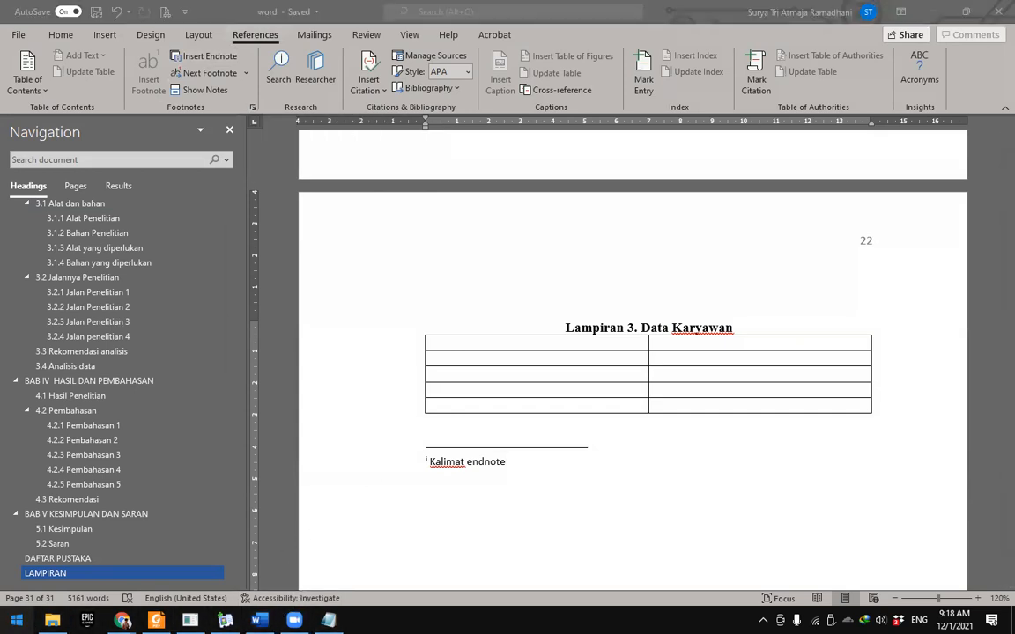
key(super)
text(magni)
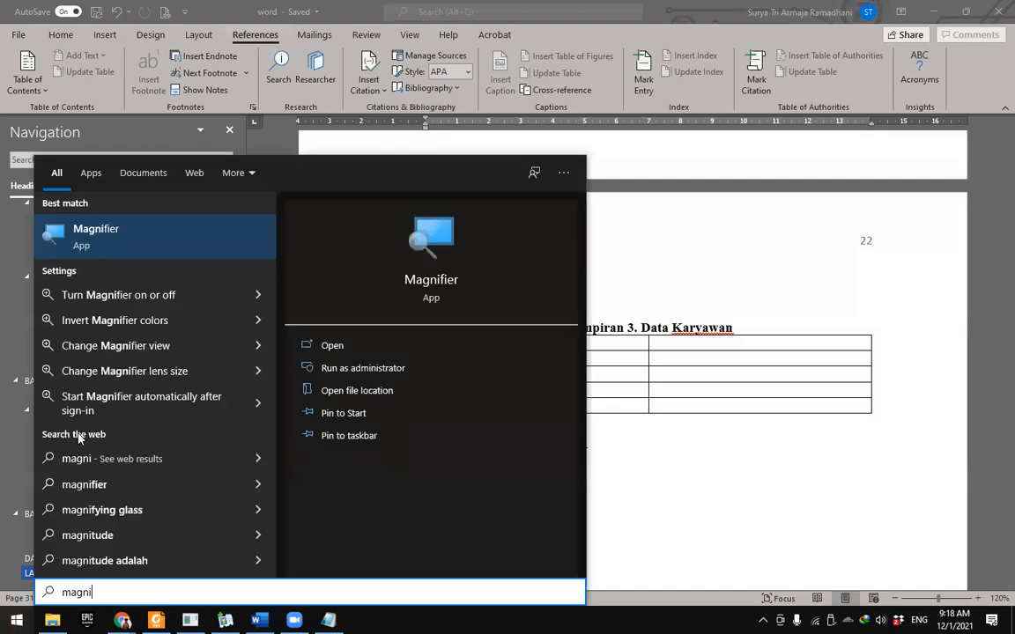
click(141, 249)
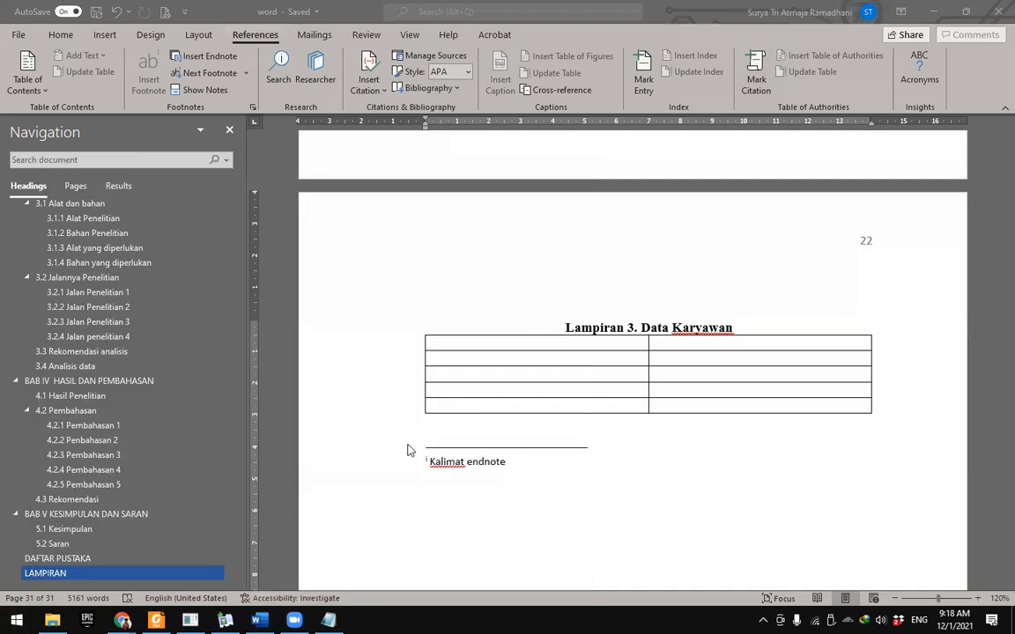
click(230, 192)
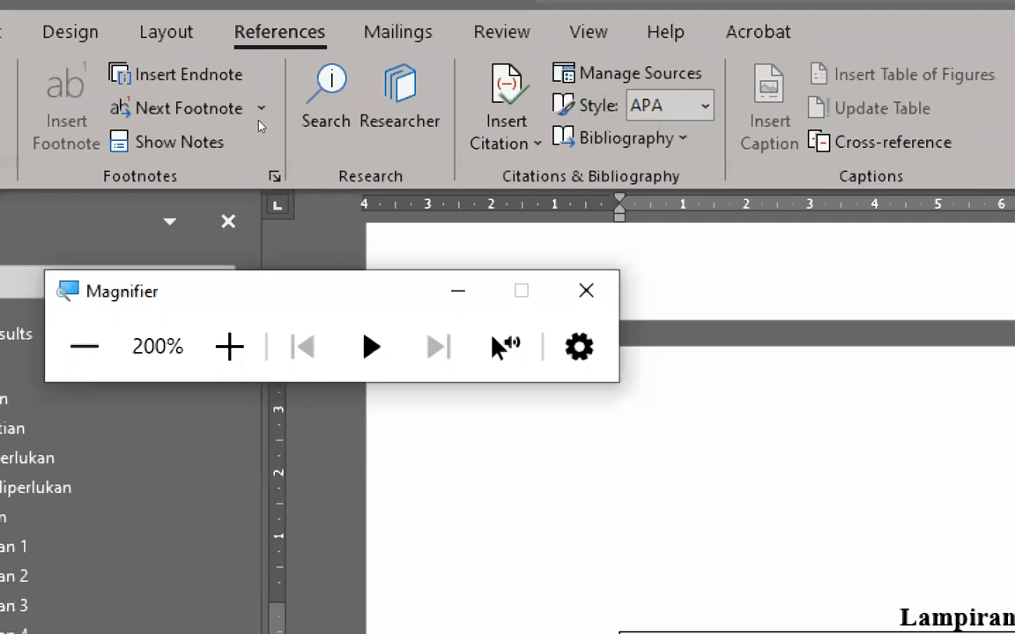
click(586, 289)
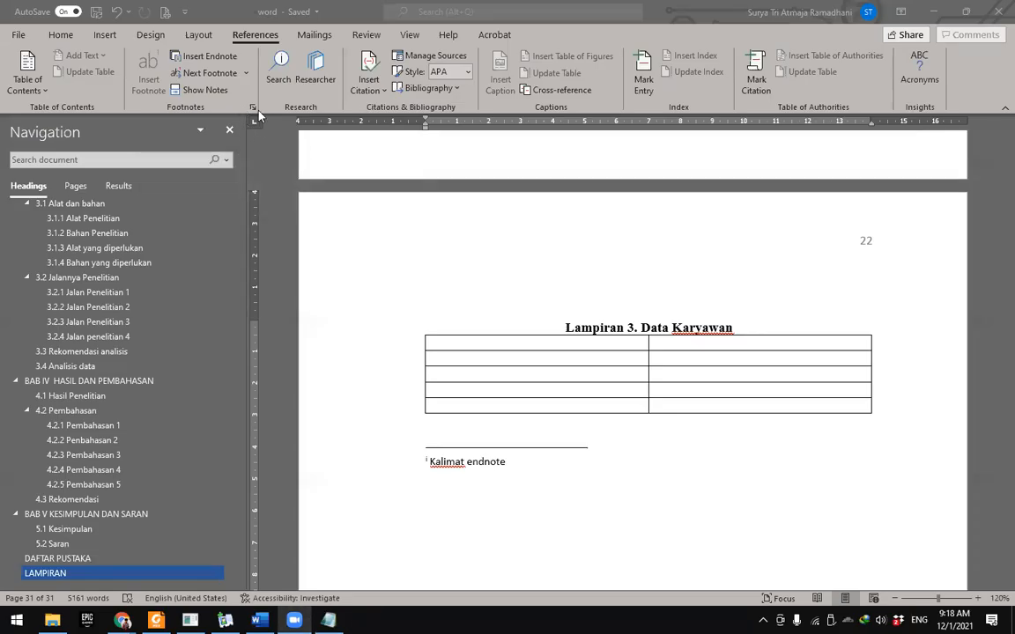
Step: Set the endnote number format to a, b, c, … for this section, with endnotes placed at the end of the document
click(253, 107)
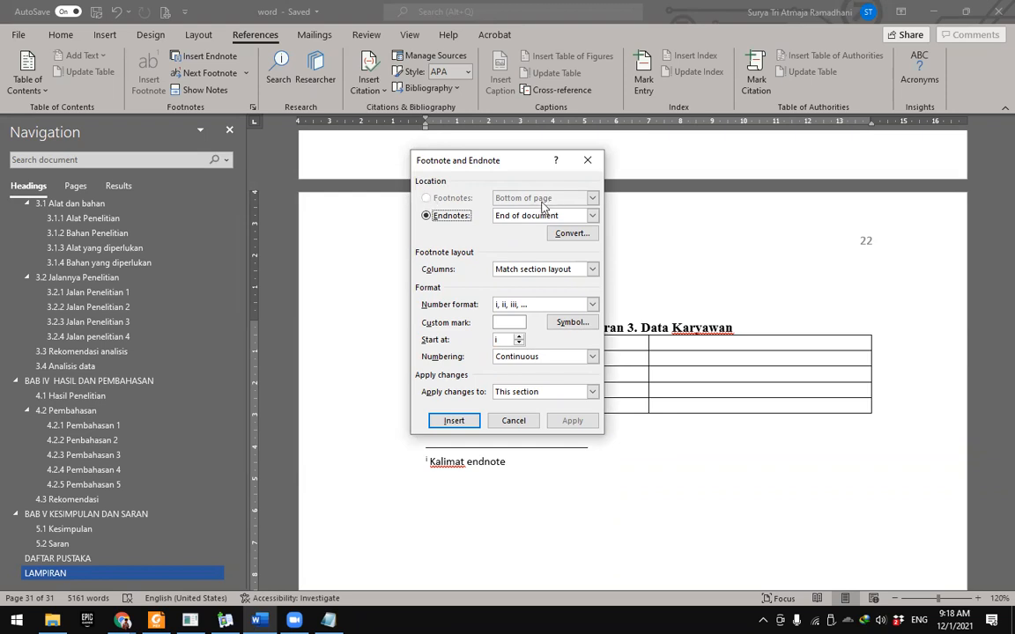
click(503, 219)
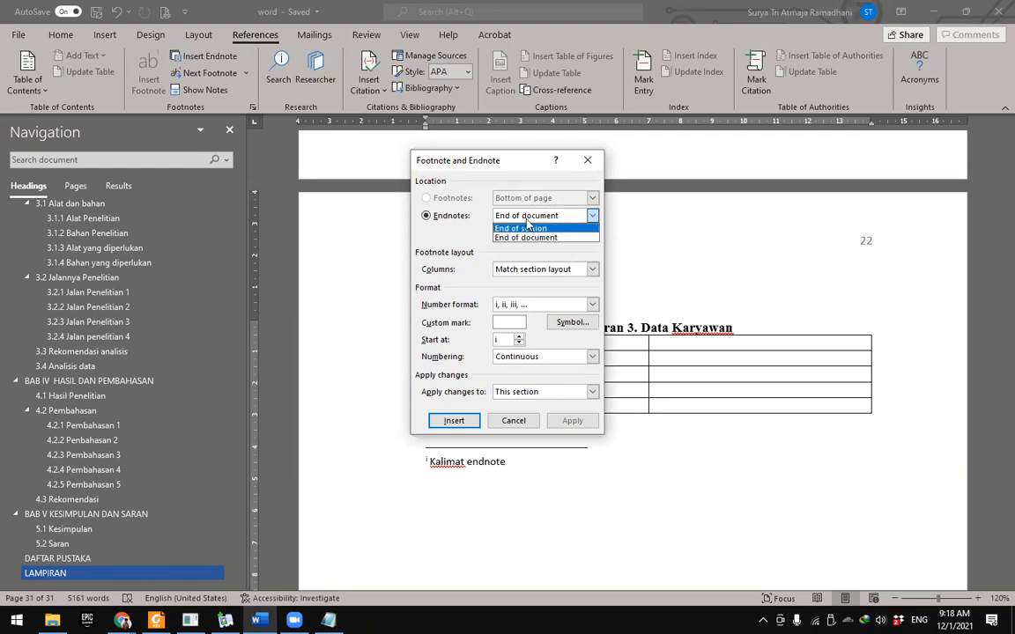
click(410, 210)
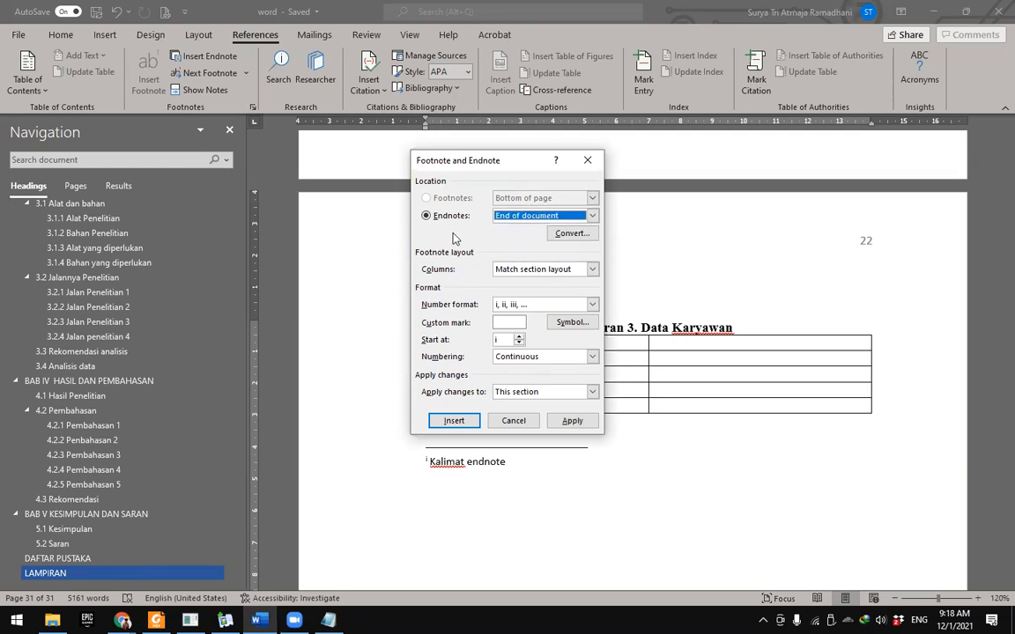
click(551, 306)
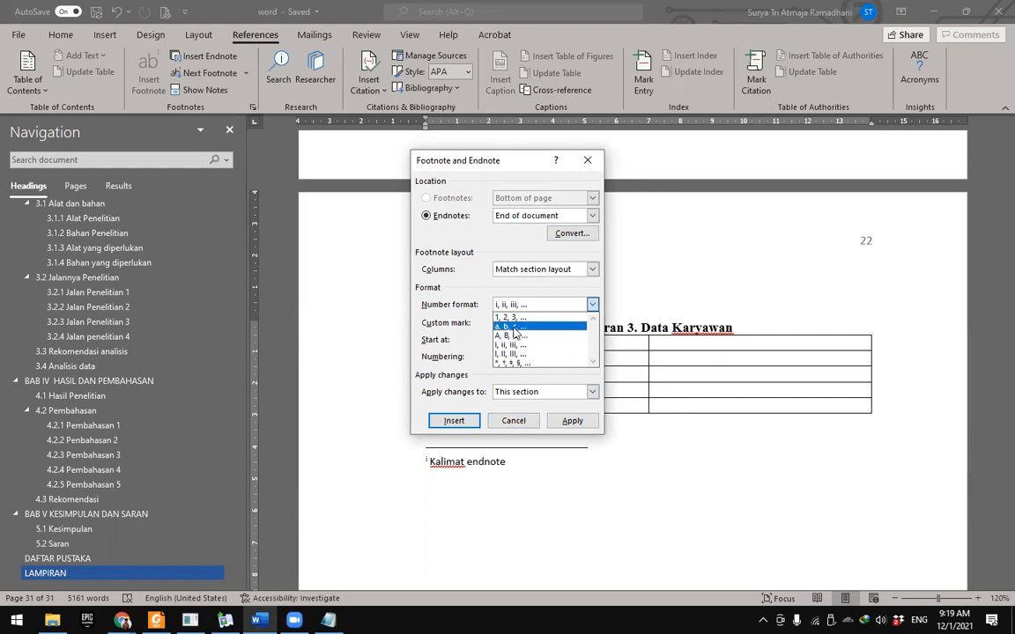
click(515, 326)
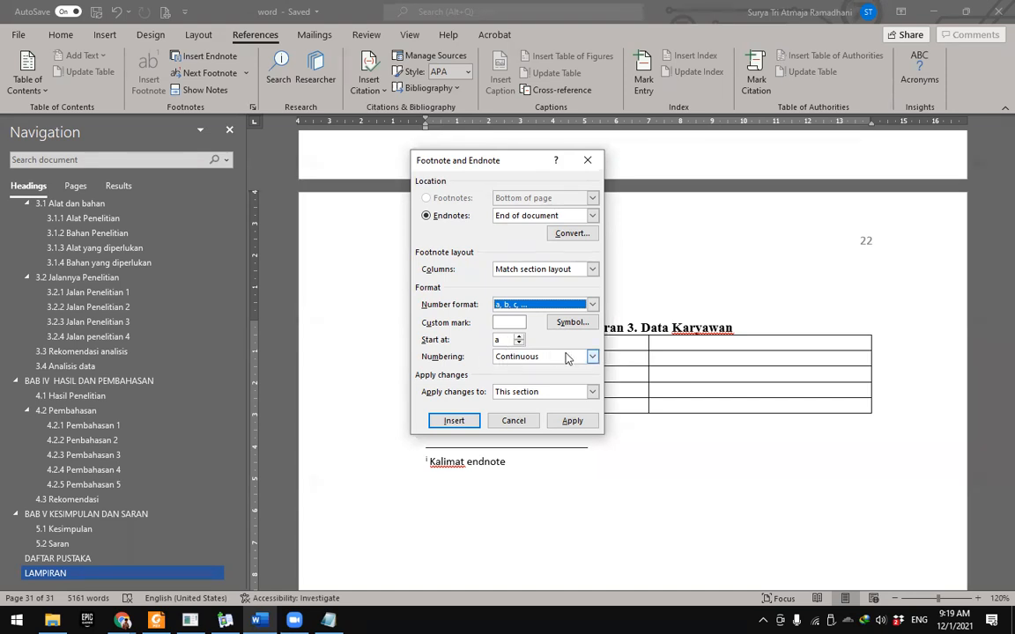
click(573, 421)
click(429, 461)
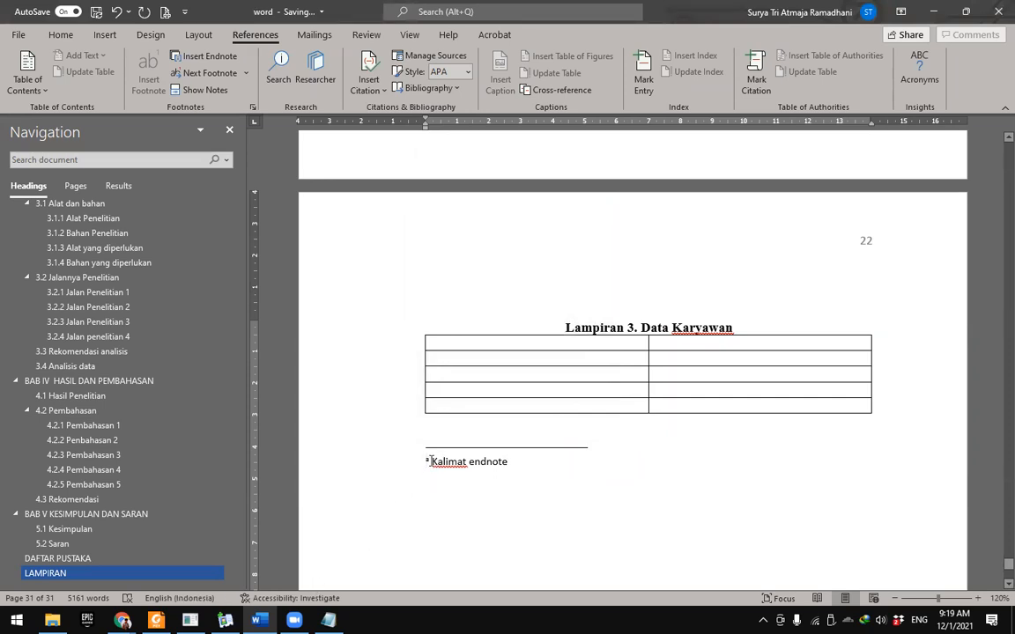
right_click(432, 462)
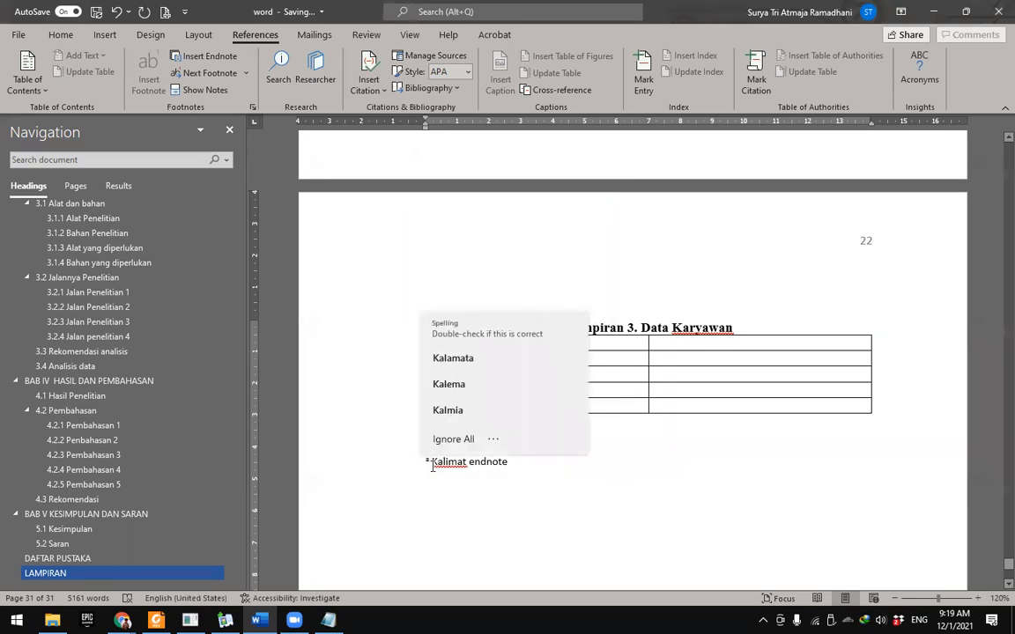
click(507, 463)
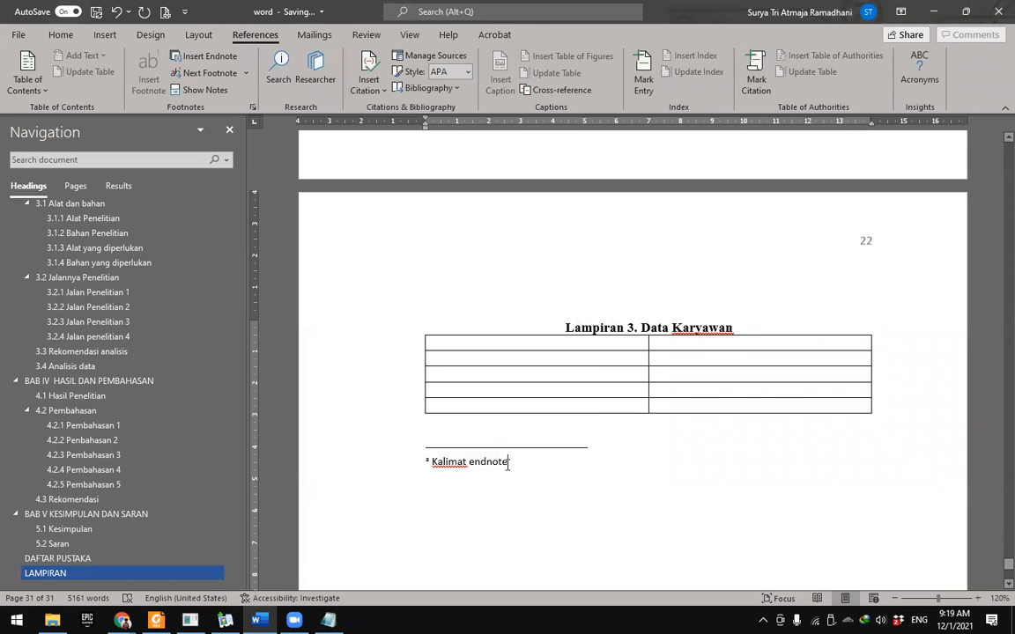
click(252, 106)
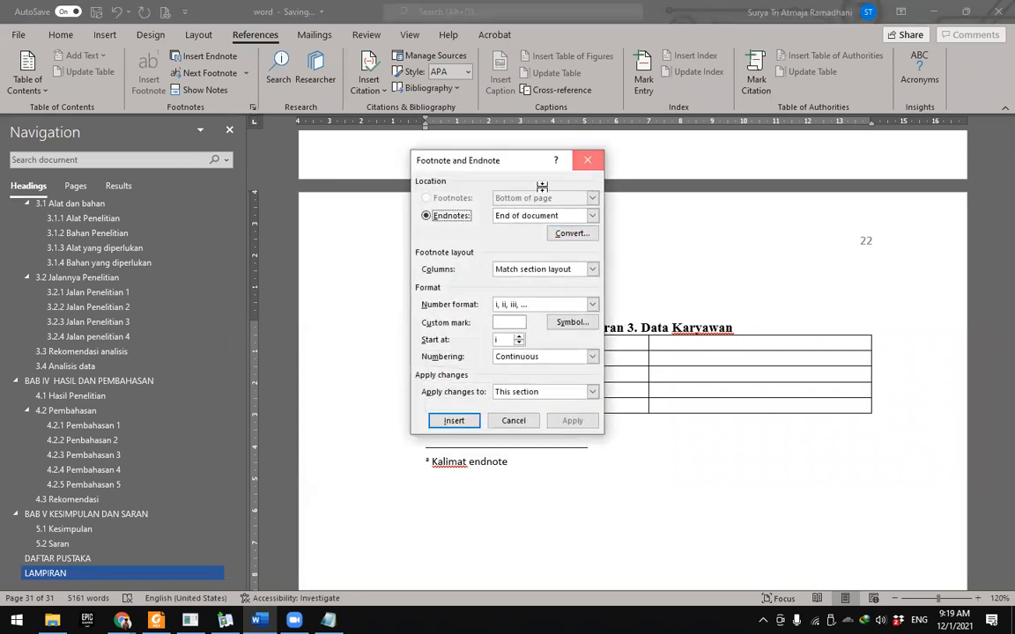
click(588, 160)
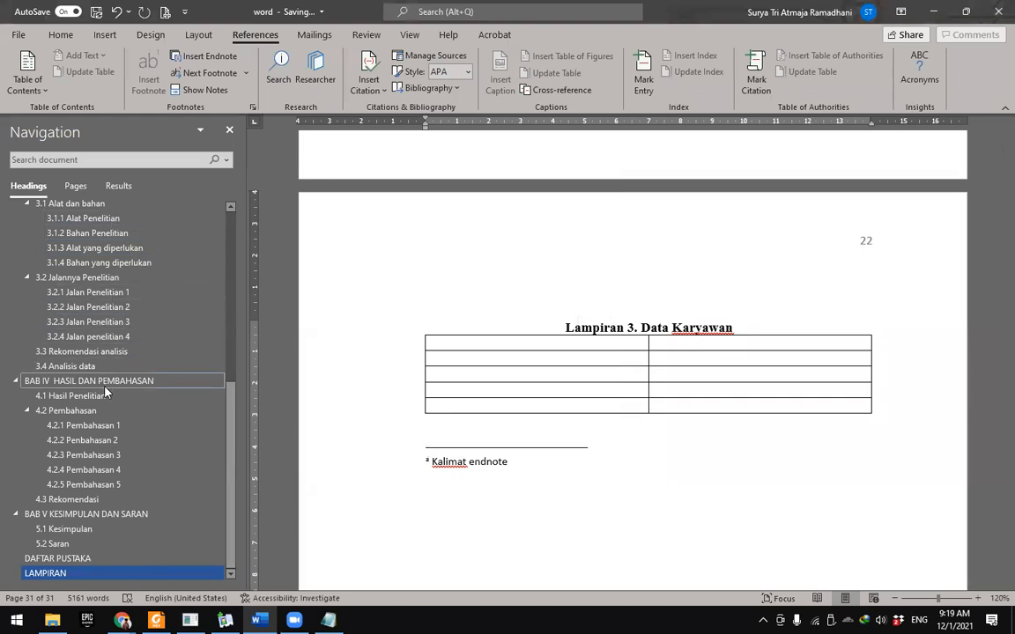
Step: Review the footnote location and number format options from the mark after "Golongan Pengusaha Besar" in section 2.2.1, and cancel the dialog
scroll(112, 430, up, 3)
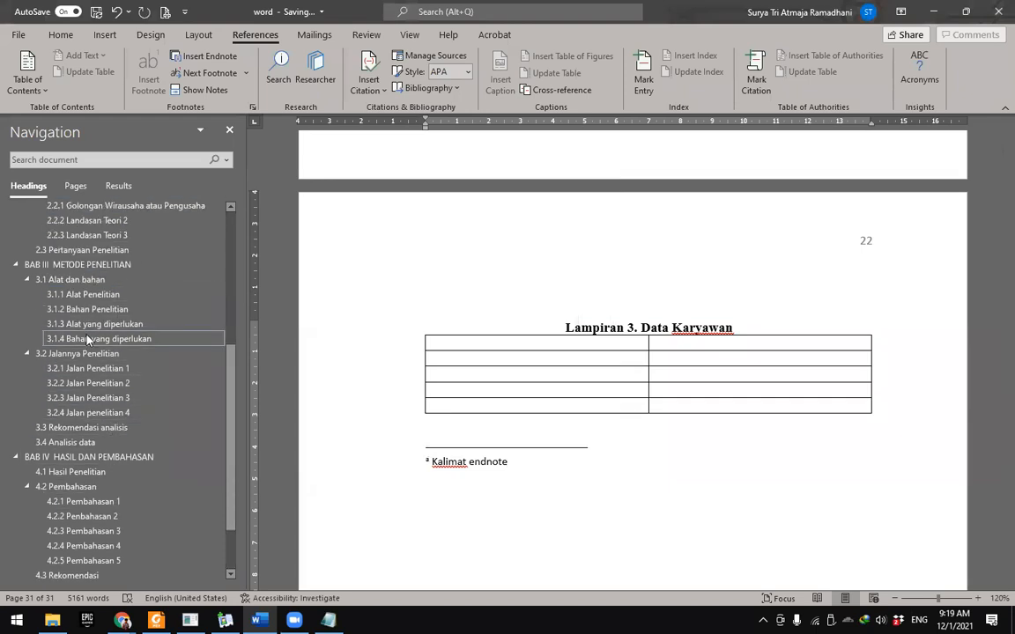
click(124, 244)
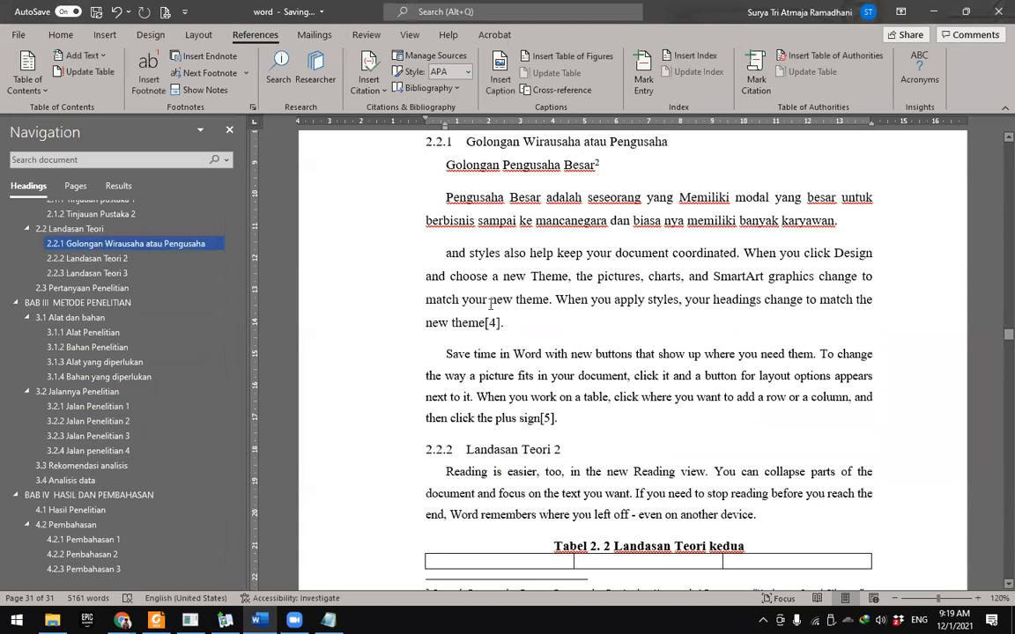
click(596, 163)
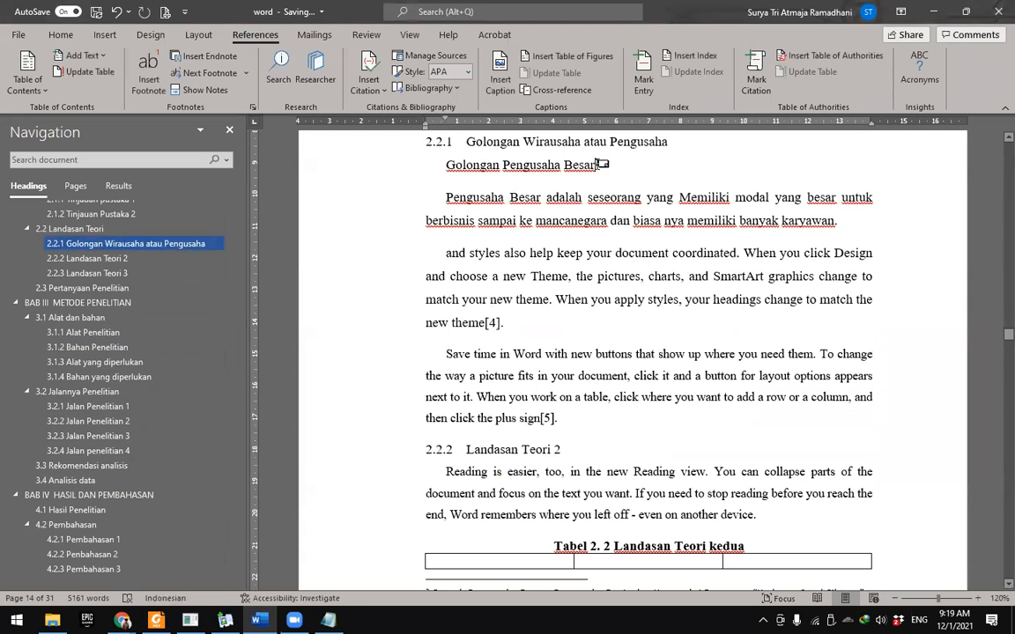
click(252, 107)
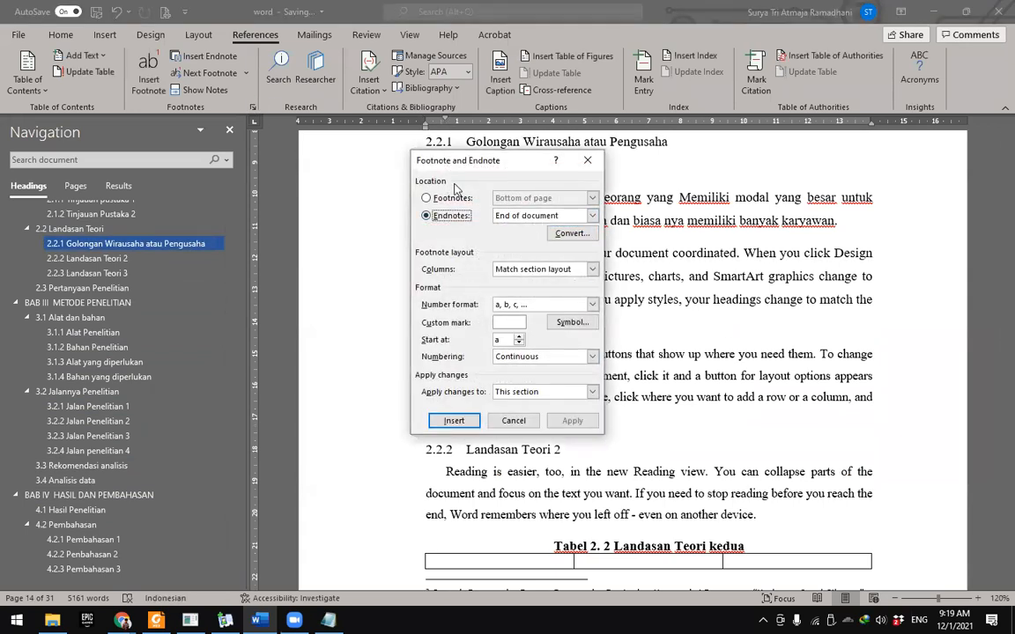
click(428, 200)
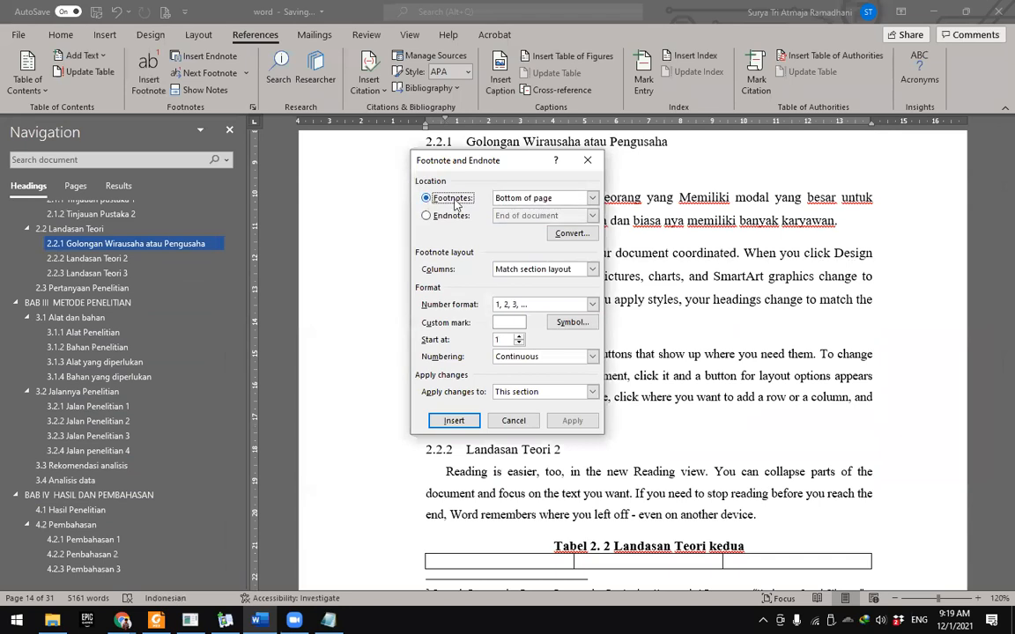
click(573, 202)
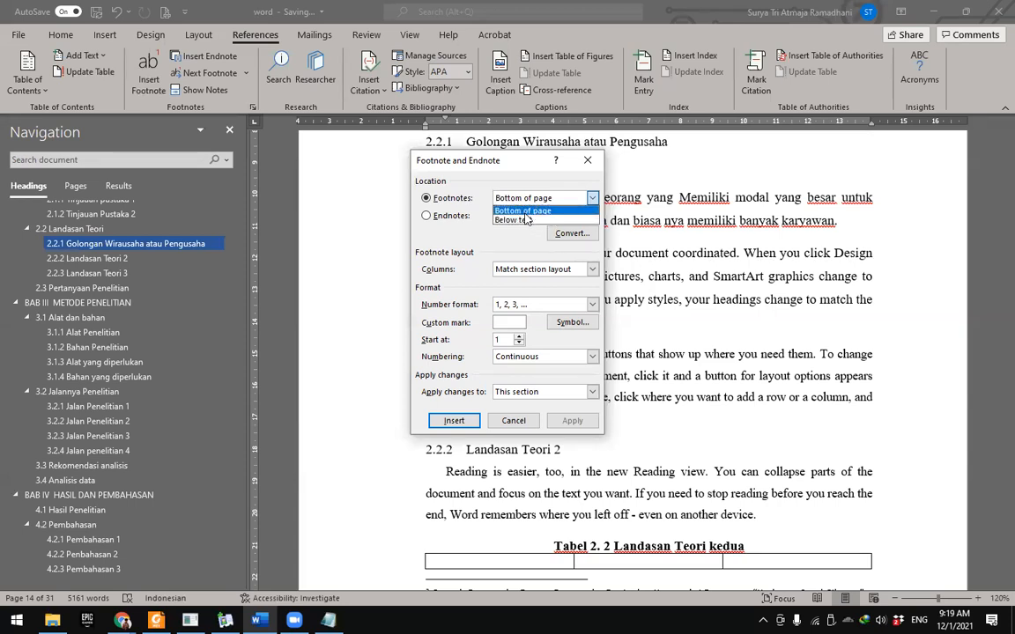
click(555, 211)
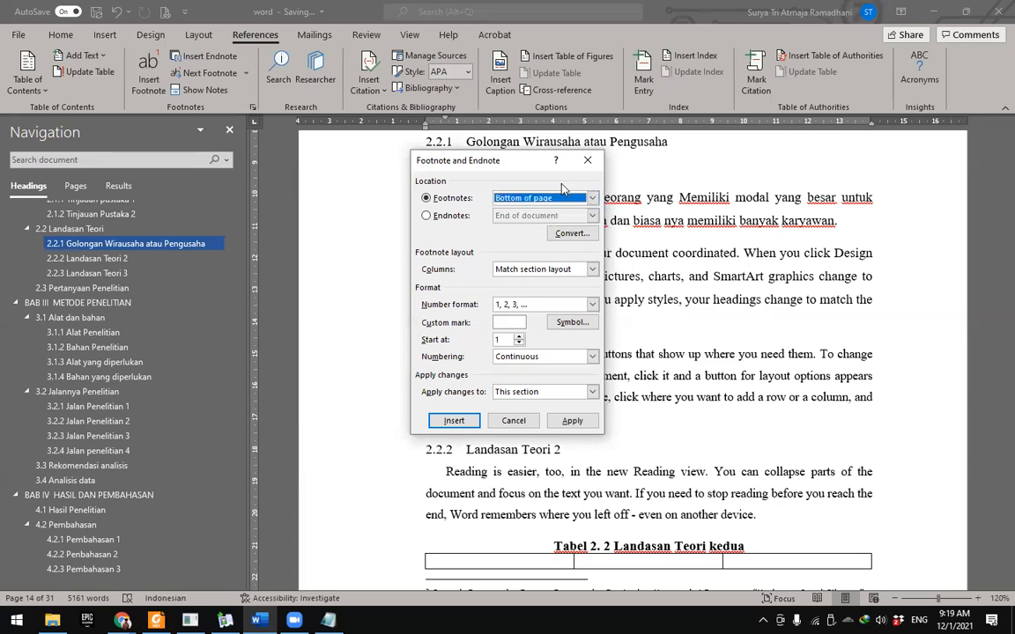
click(541, 306)
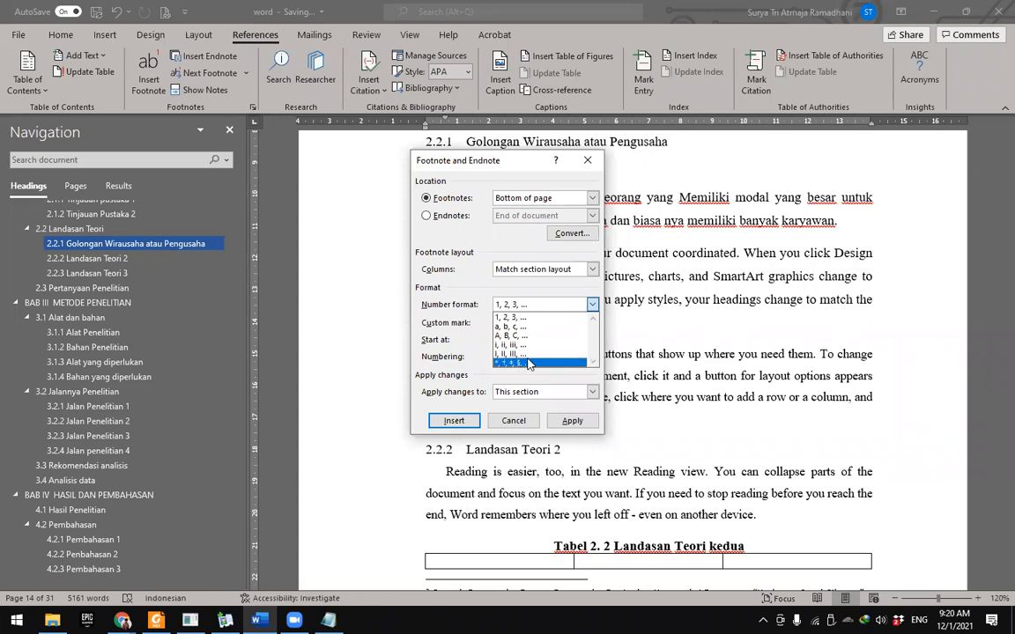
click(410, 287)
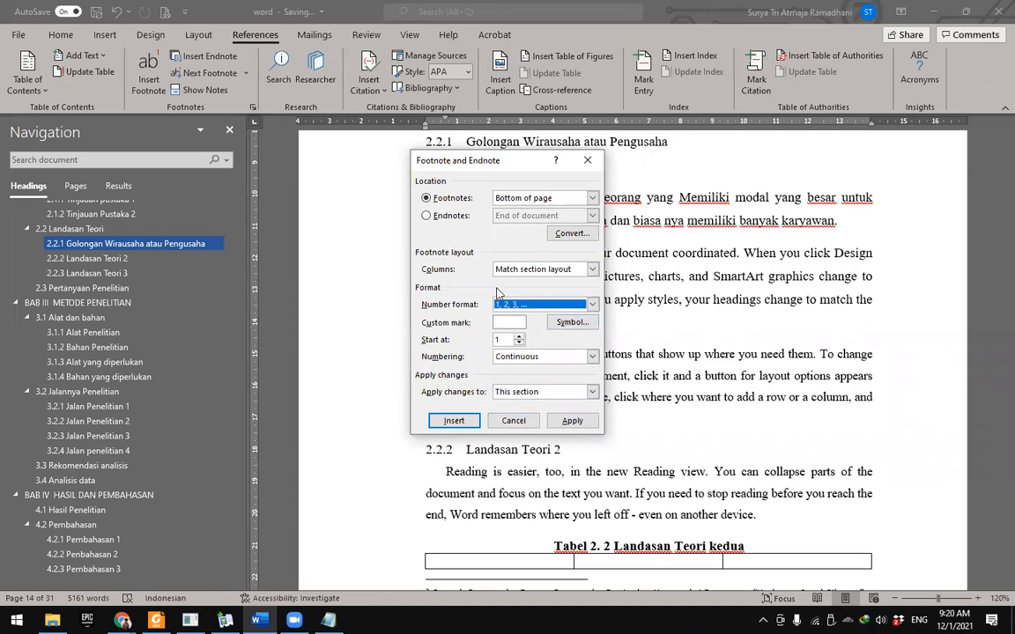
click(512, 421)
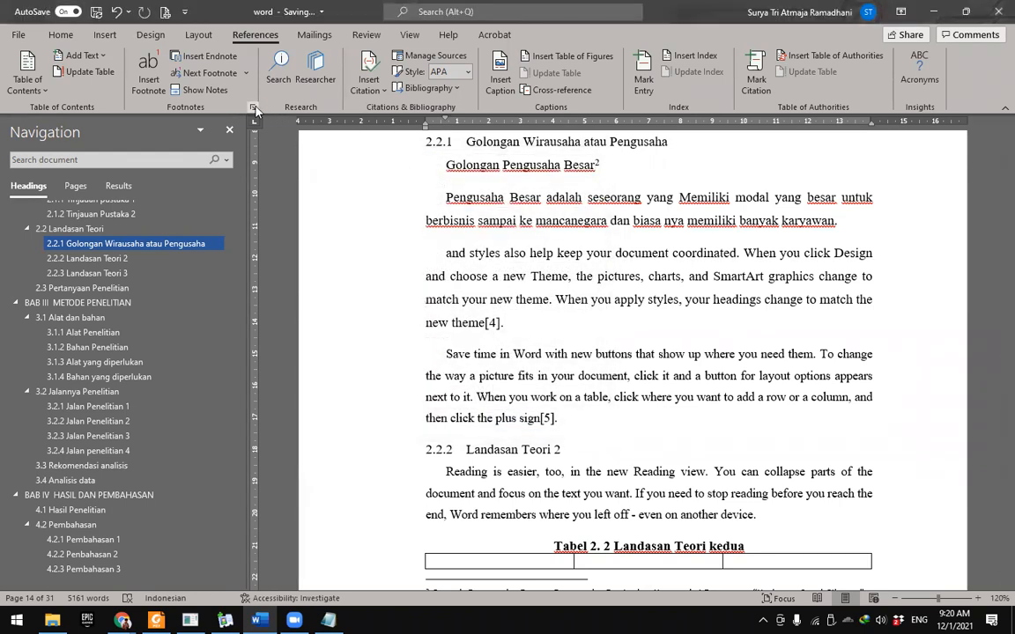
click(252, 107)
click(511, 421)
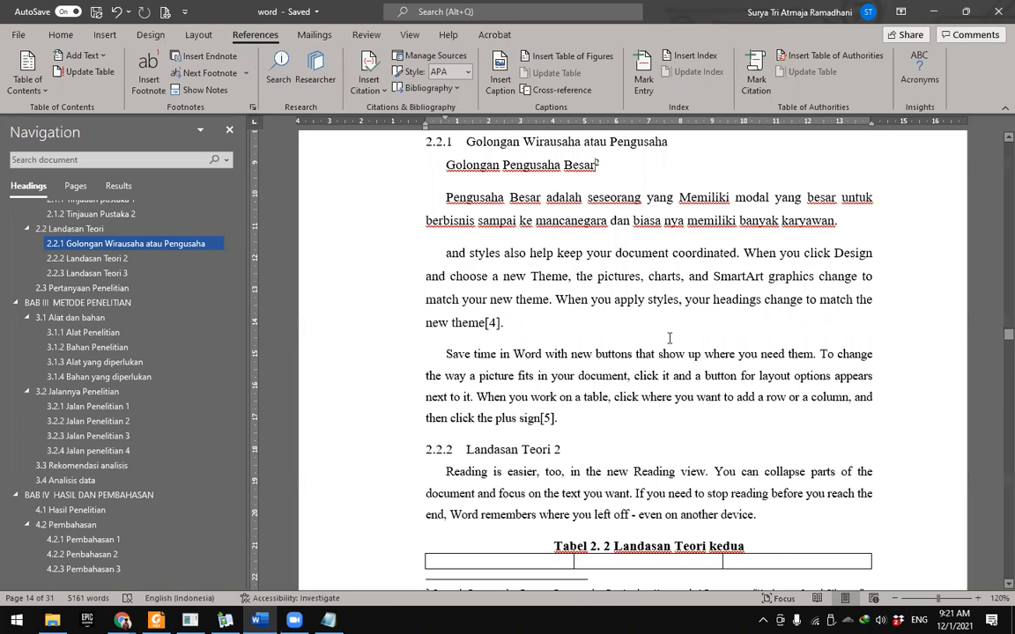
click(254, 108)
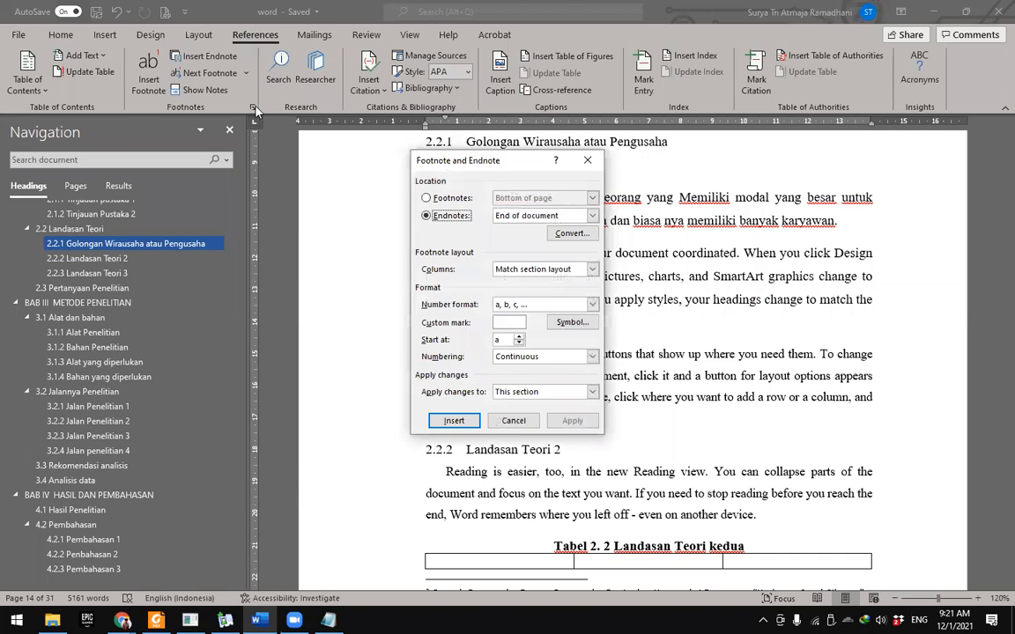
key(Return)
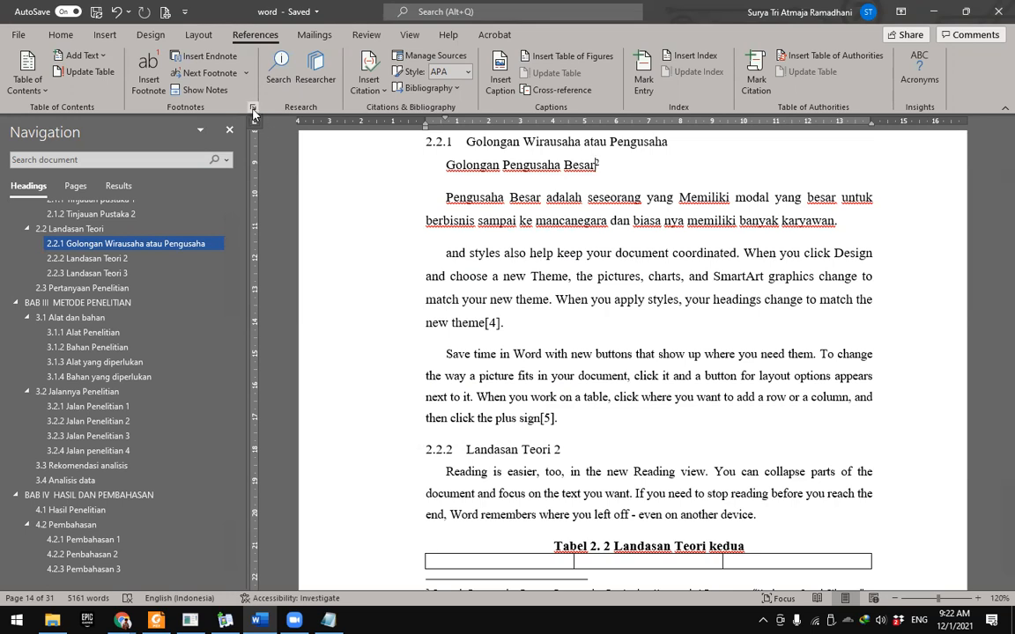
Step: Convert all endnotes in the document to footnotes, after trying the option to swap footnotes and endnotes
click(253, 108)
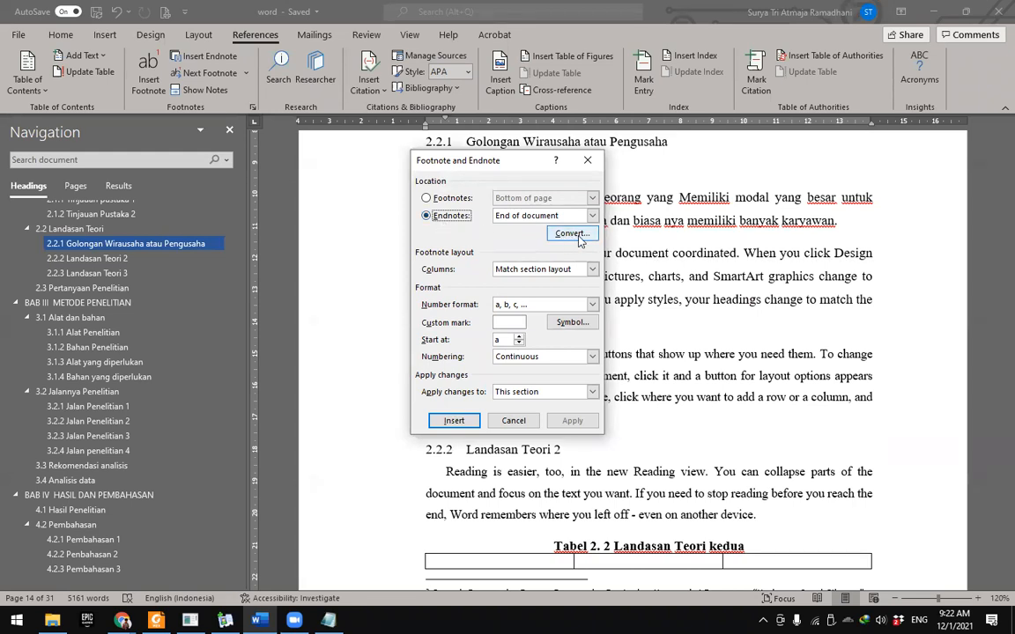
click(570, 235)
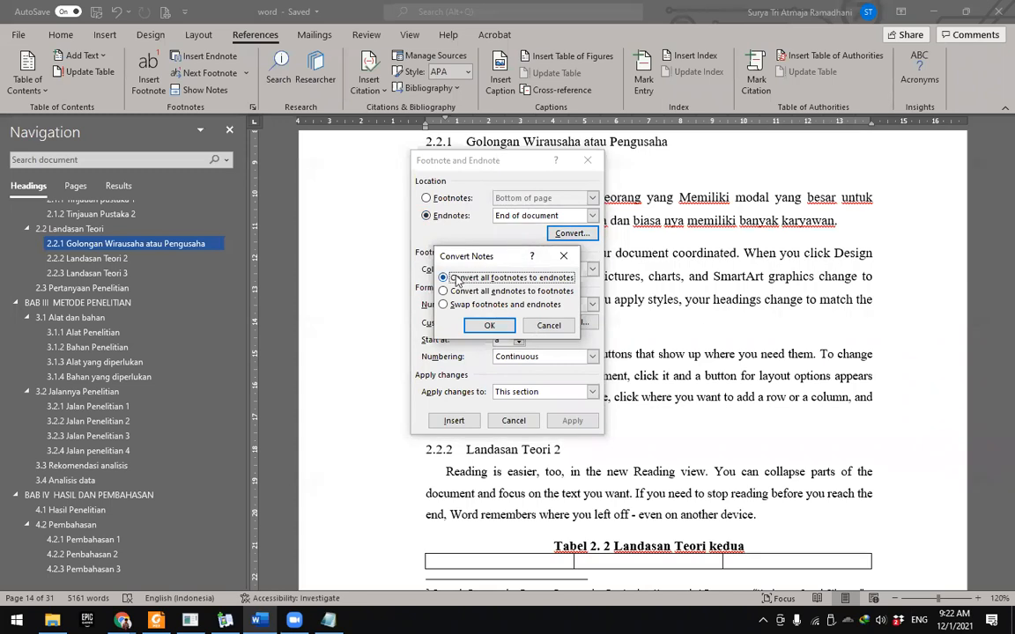
drag(468, 264, 480, 252)
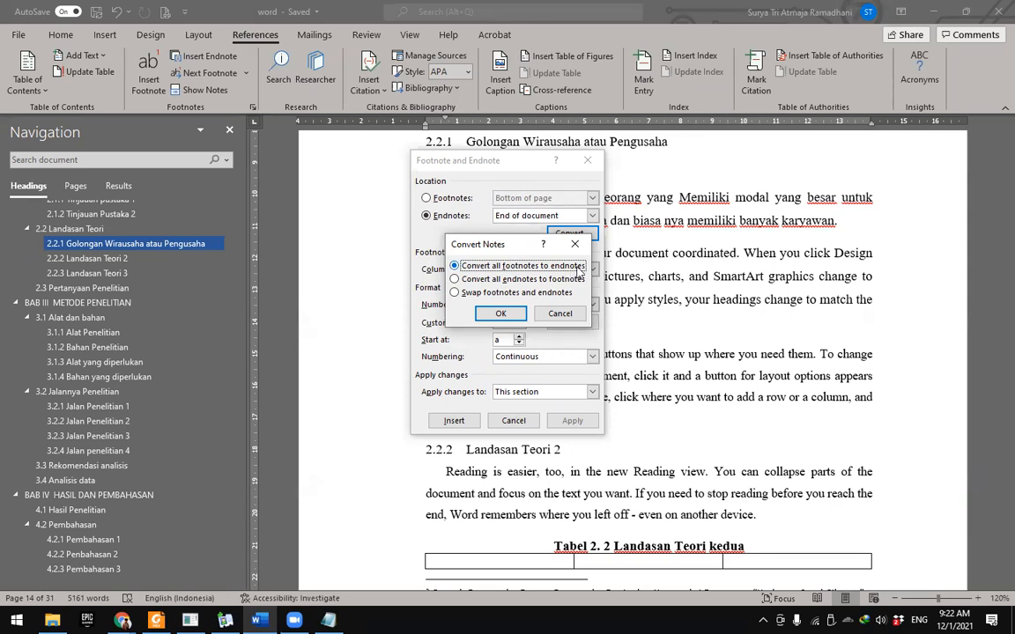
click(494, 278)
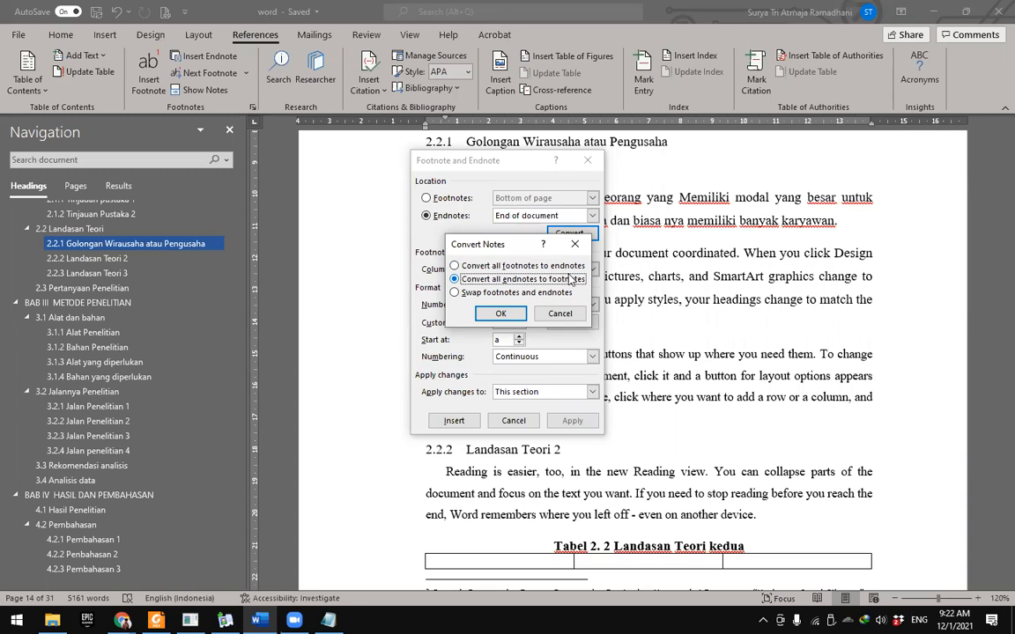
click(540, 294)
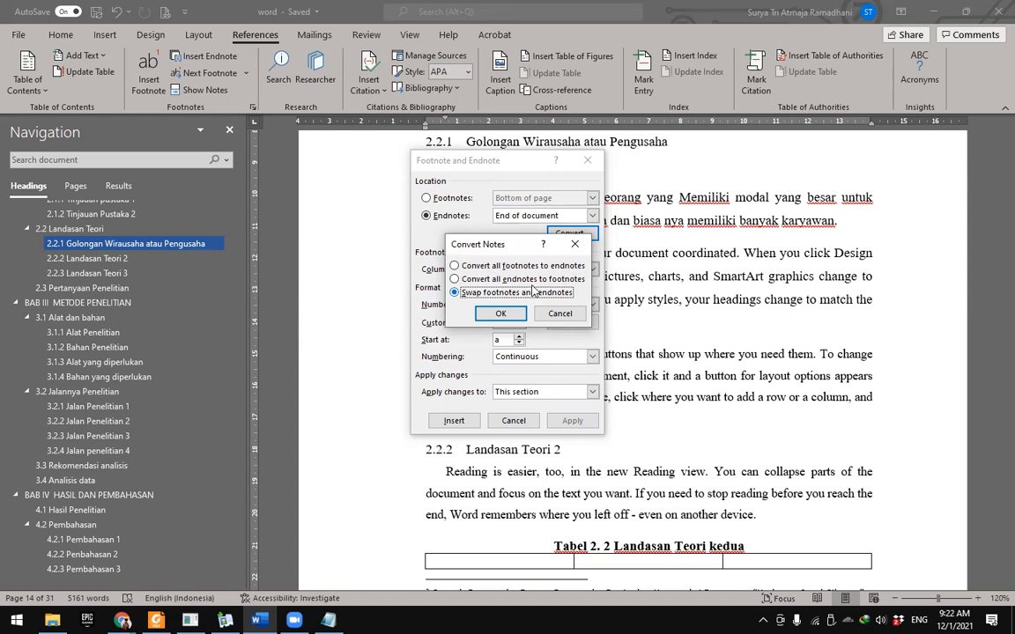
click(510, 279)
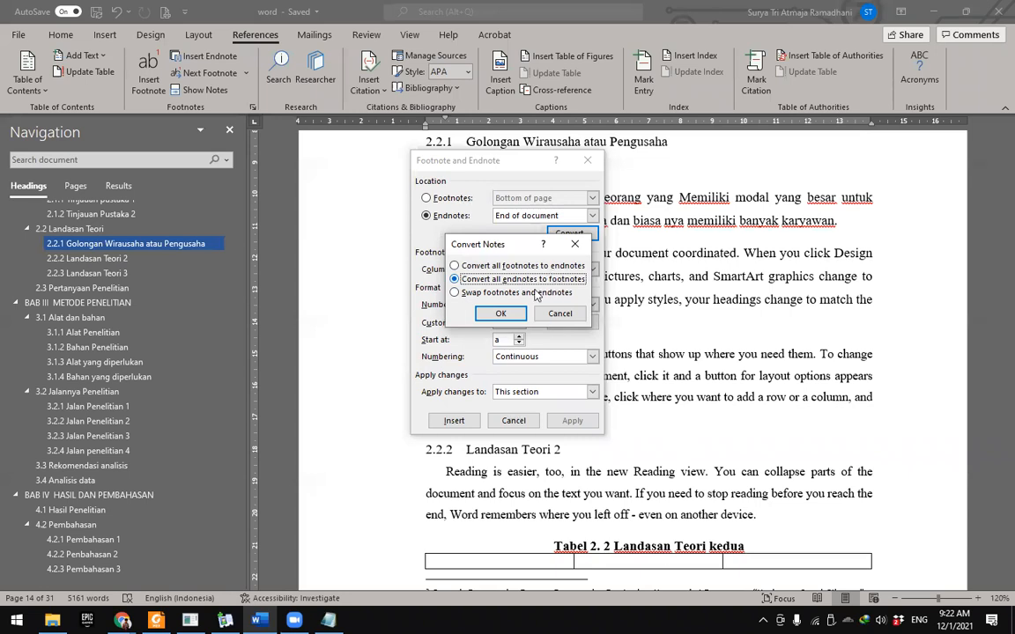
click(501, 314)
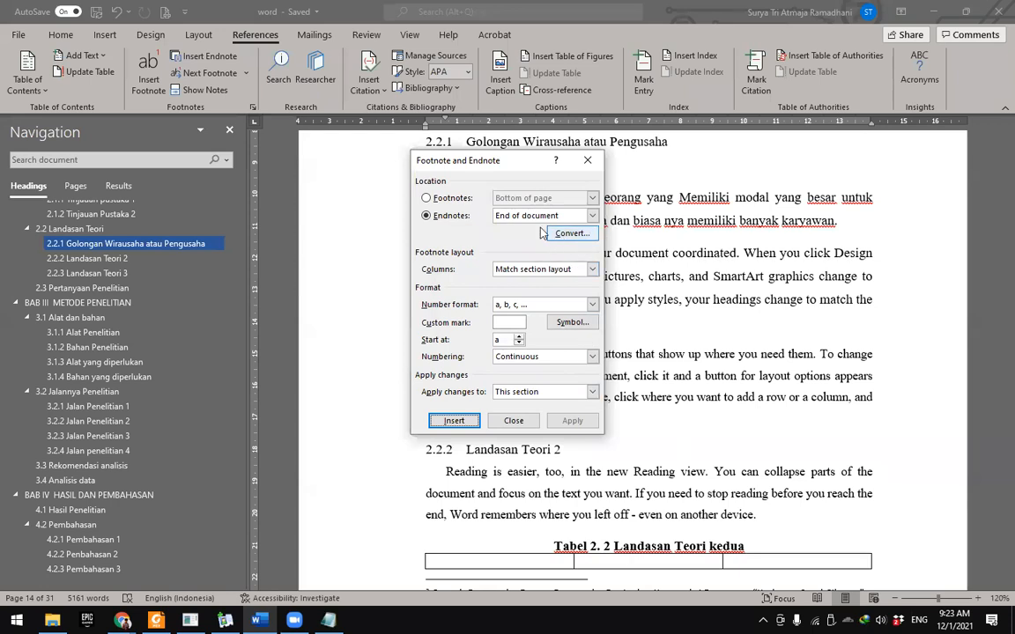
Step: Examine the note conversion options with Footnotes and with Endnotes selected, cancelling each time without converting
click(449, 199)
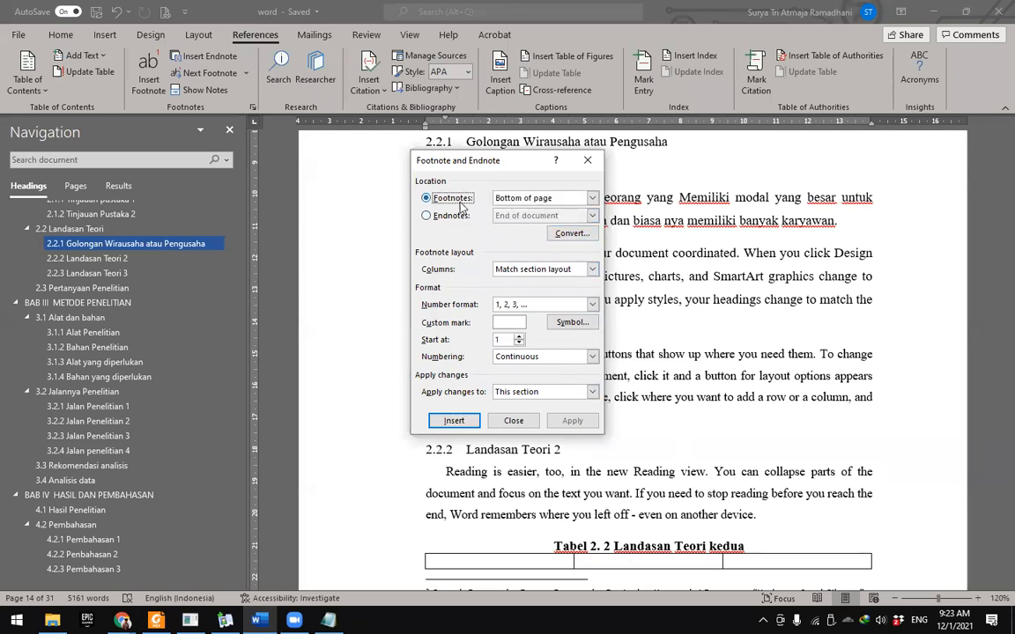
click(571, 233)
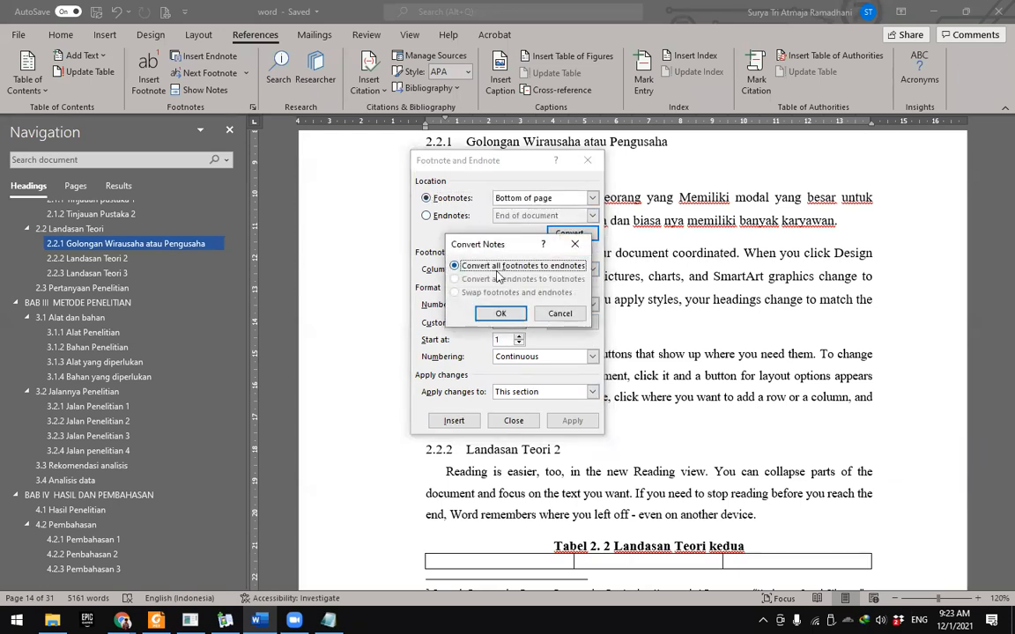
key(Escape)
click(450, 216)
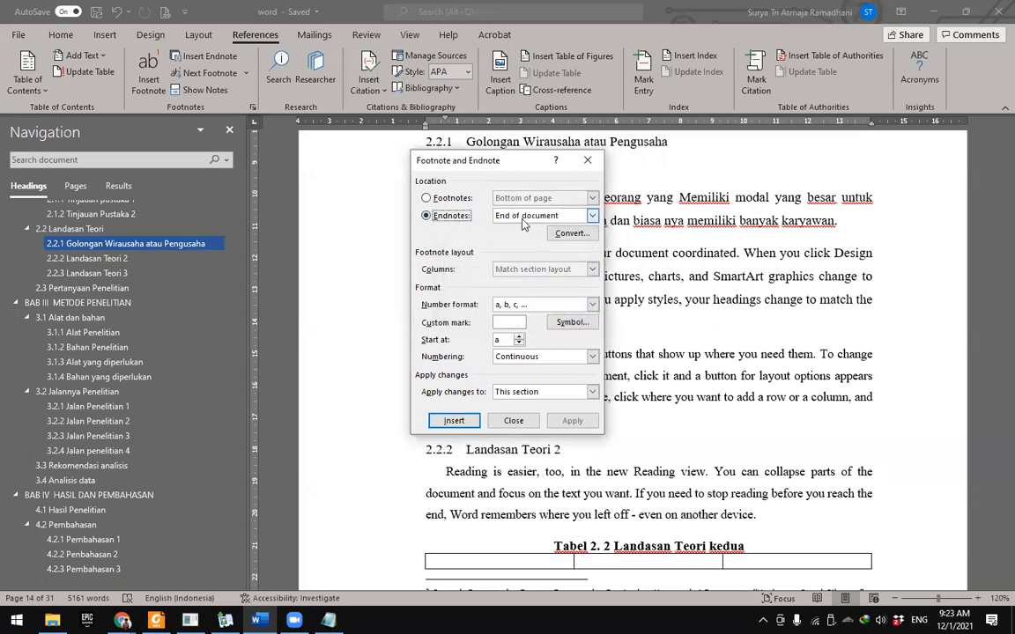
click(571, 233)
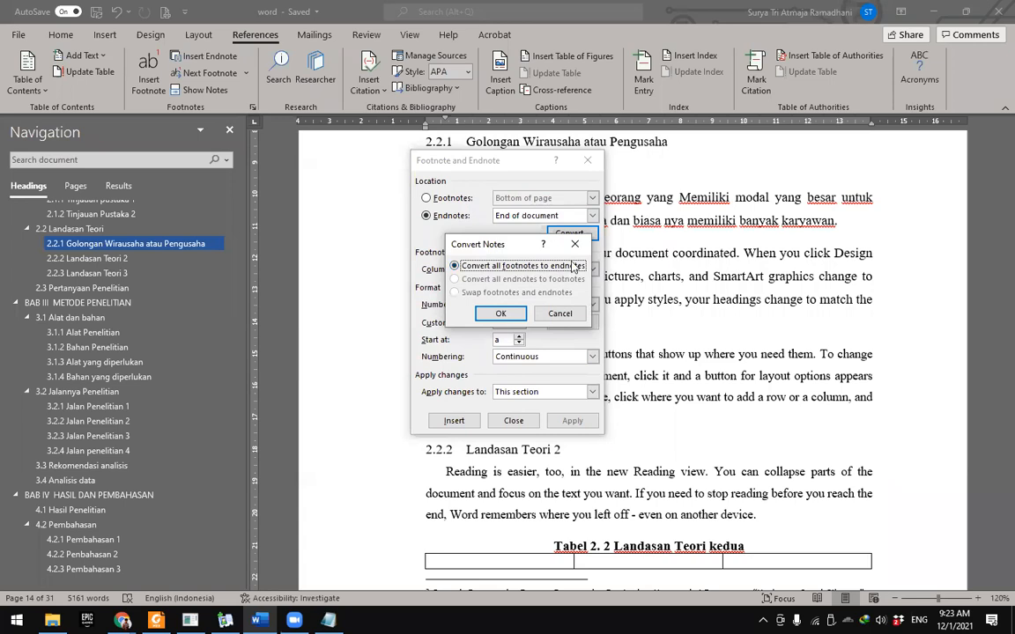
key(Escape)
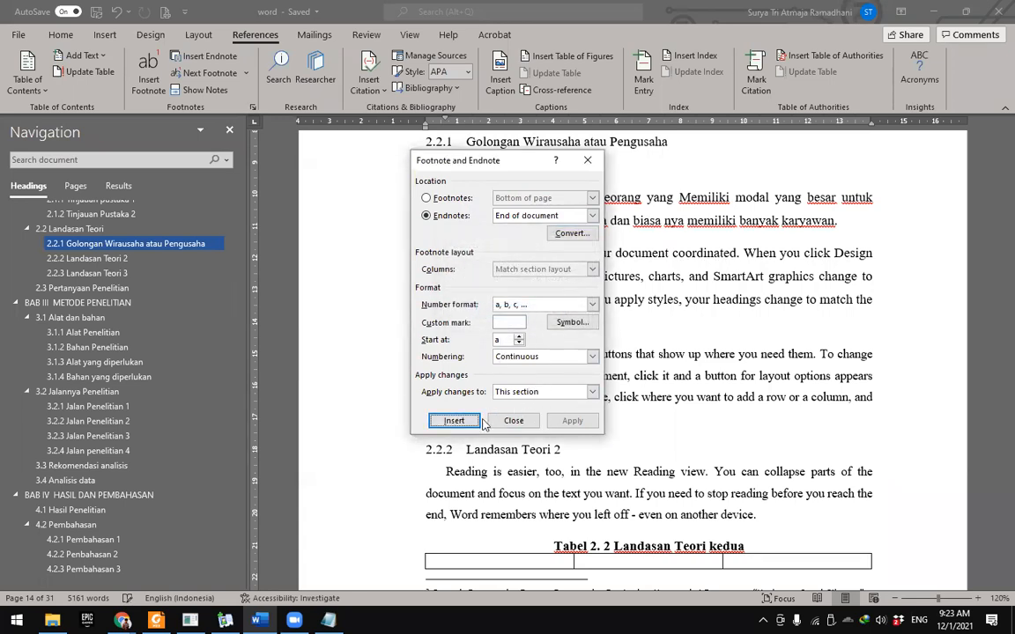
Step: Insert an endnote in section 2.2.1 using the a, b, c, … format, and view its empty note below the Lampiran 3 table
click(442, 385)
scroll(586, 441, down, 5)
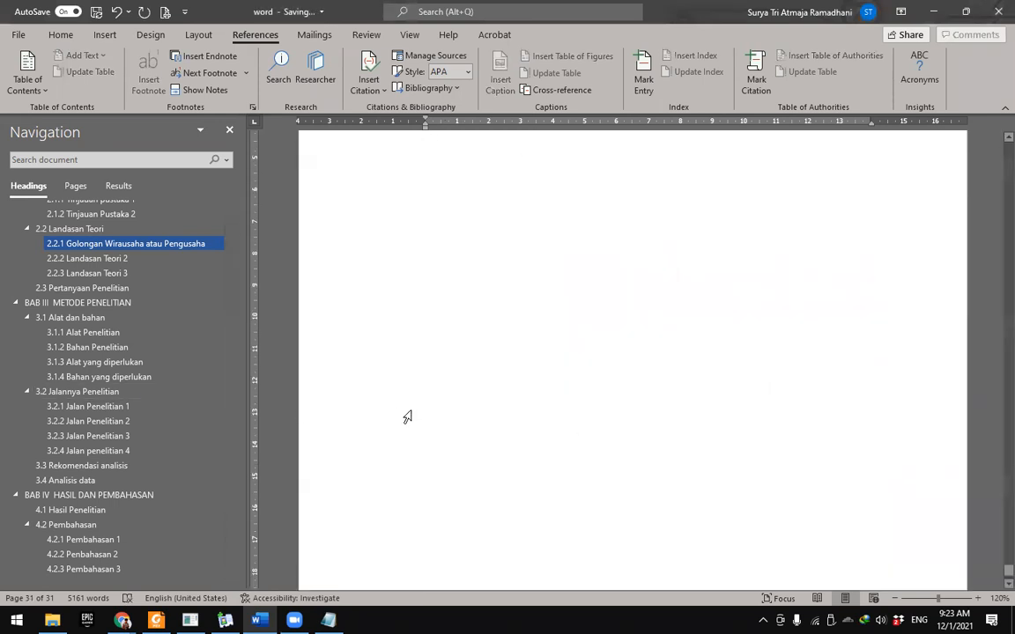
scroll(408, 417, up, 6)
scroll(408, 417, down, 2)
scroll(410, 414, up, 6)
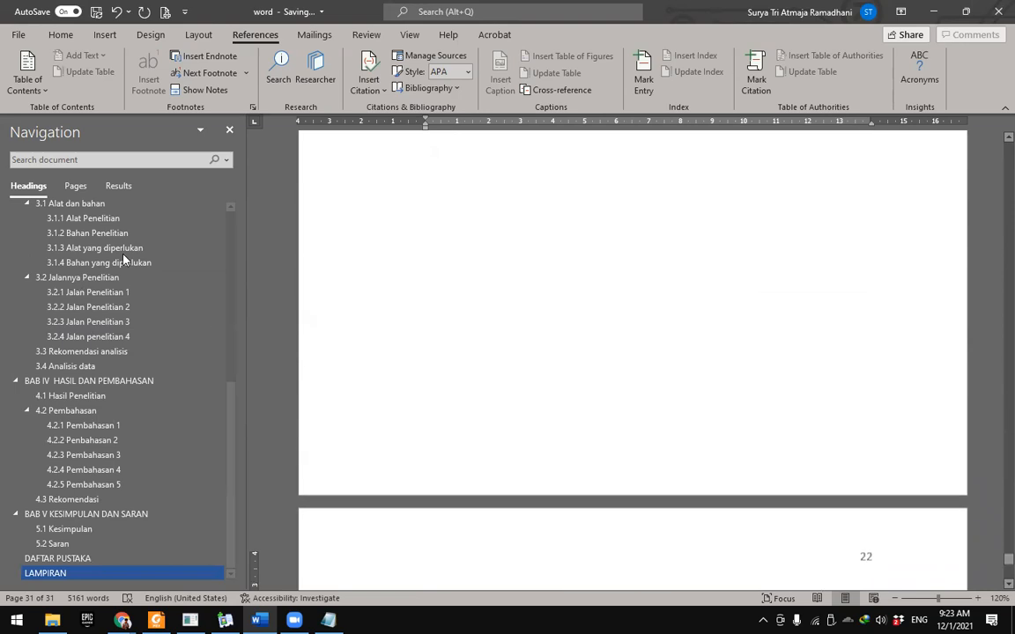
scroll(509, 432, down, 5)
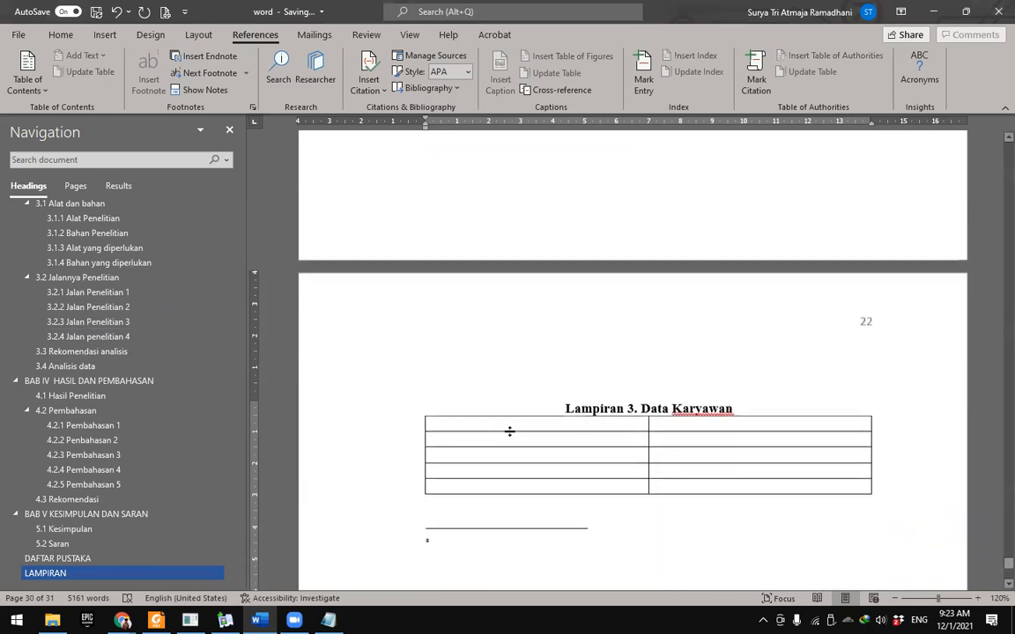
scroll(171, 431, up, 3)
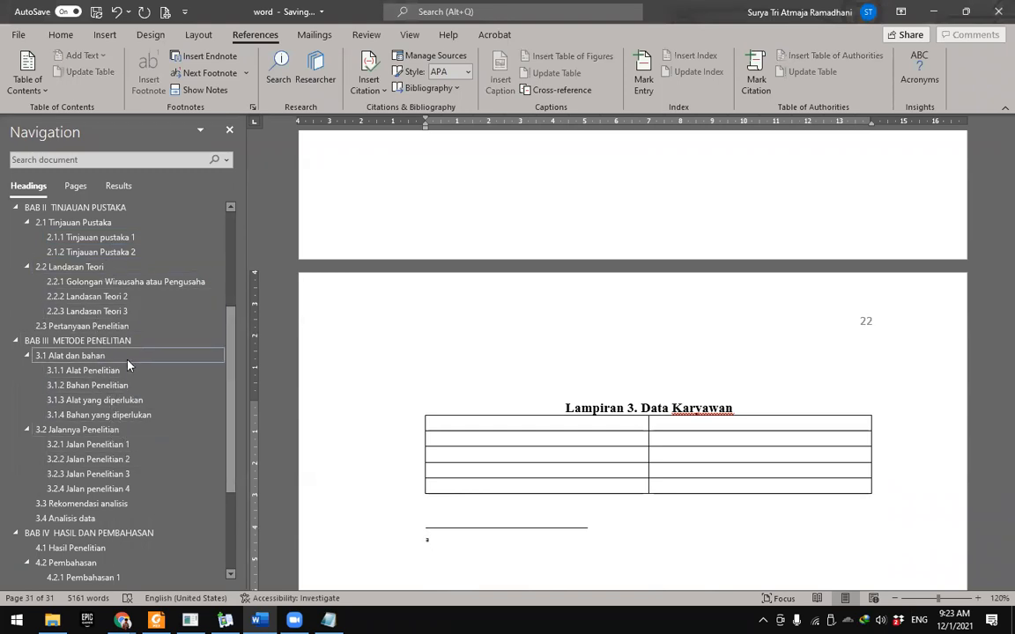
Step: Go to section 2.3 and examine the converted footnote "Kalimat endnote" and its reference mark after "plus sign" in section 2.2.3
click(124, 432)
scroll(121, 391, down, 1)
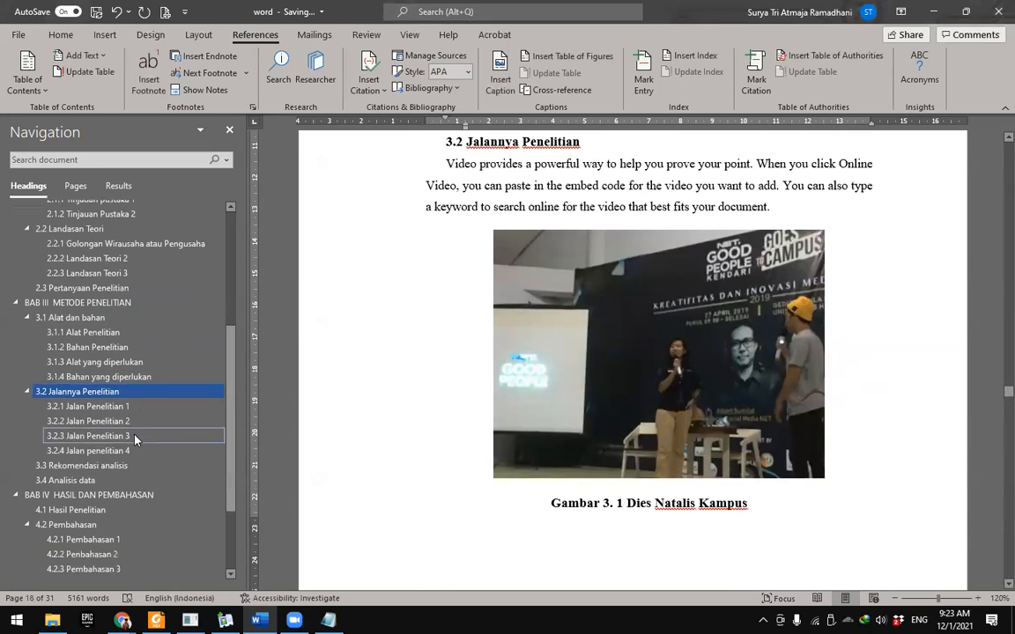
click(125, 407)
click(125, 392)
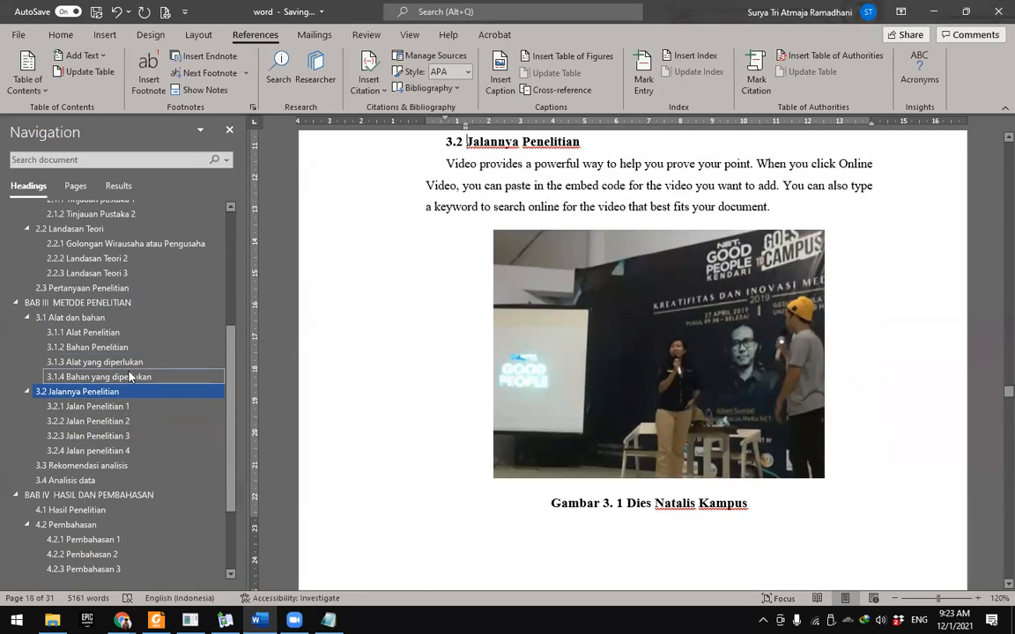
click(131, 362)
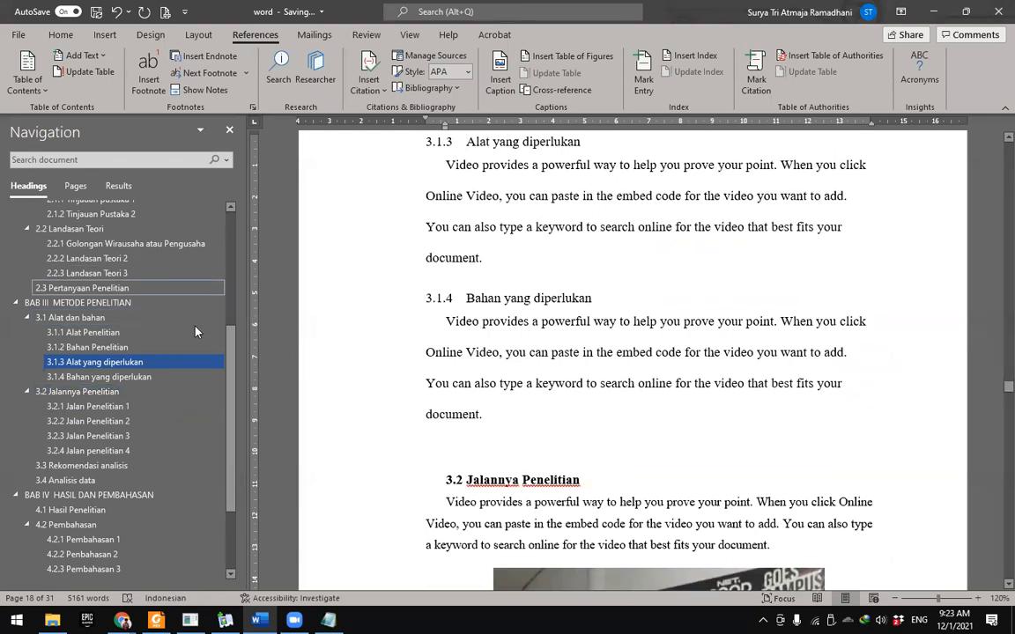
click(116, 289)
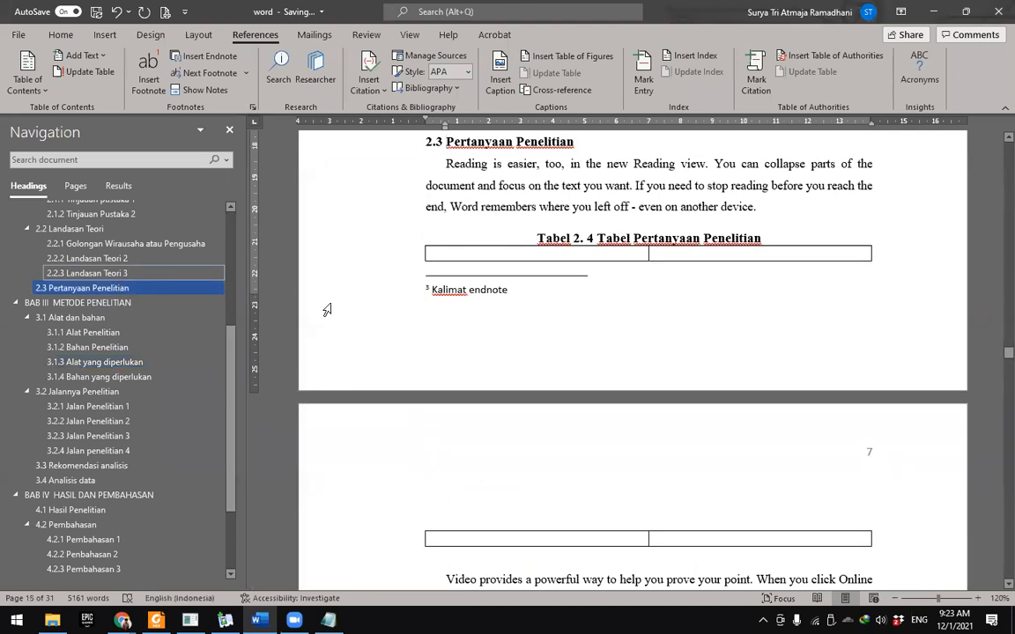
scroll(520, 289, up, 3)
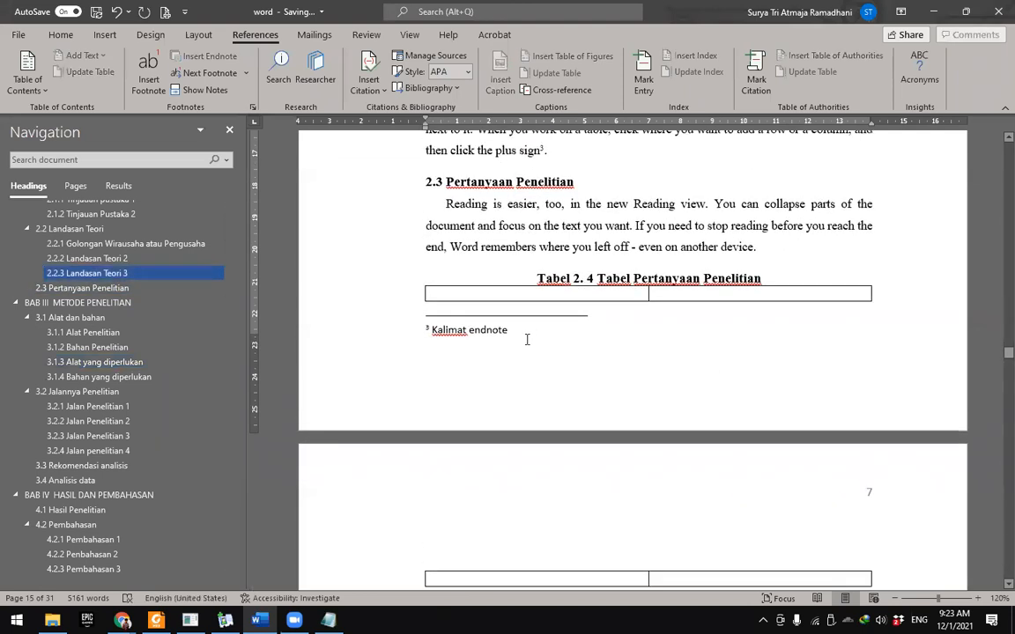
scroll(519, 352, up, 1)
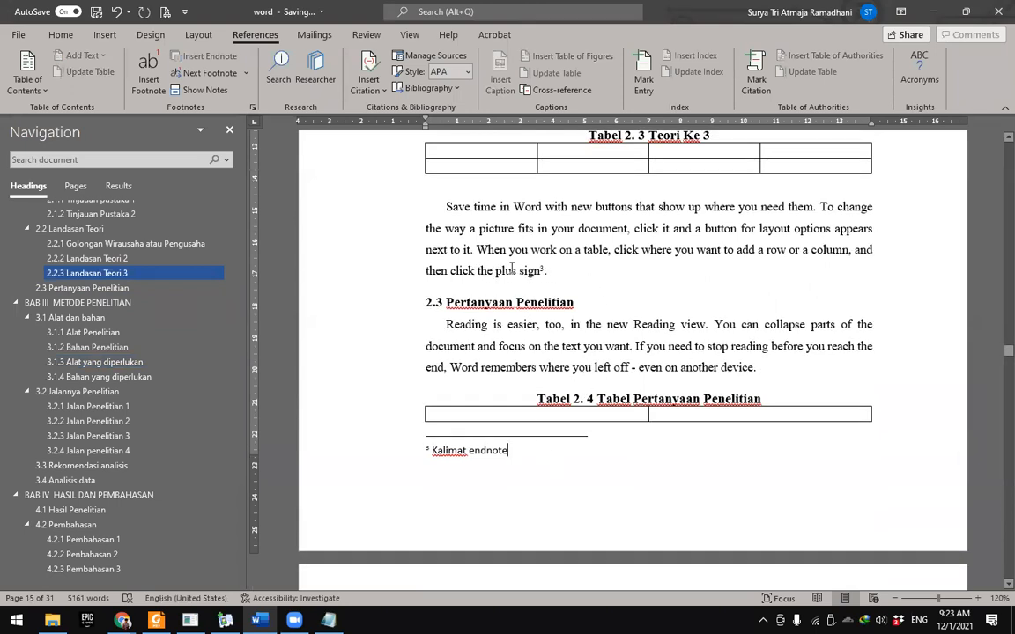
click(551, 272)
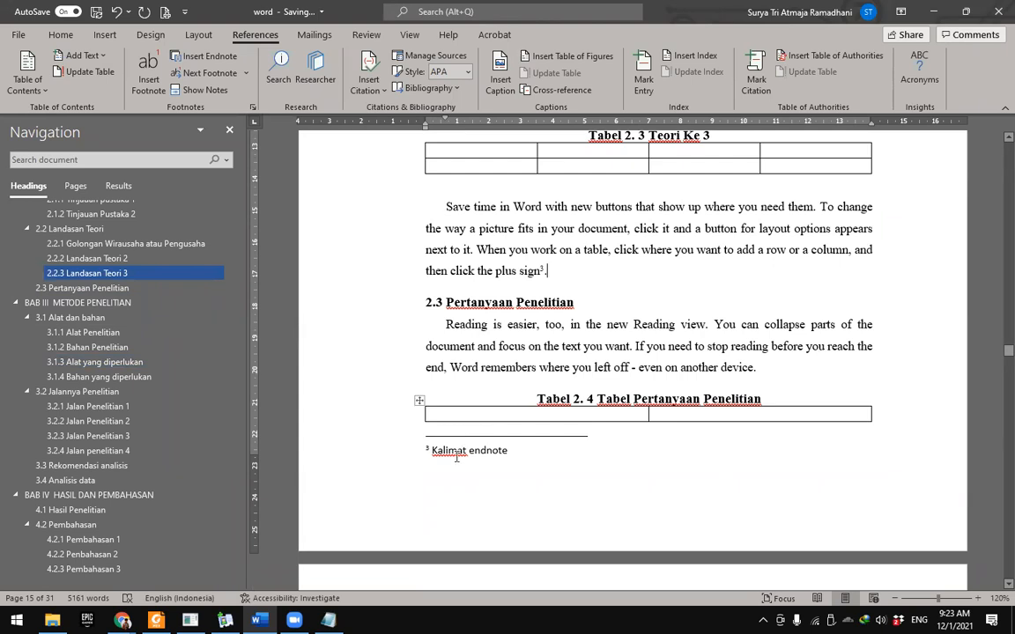
click(519, 451)
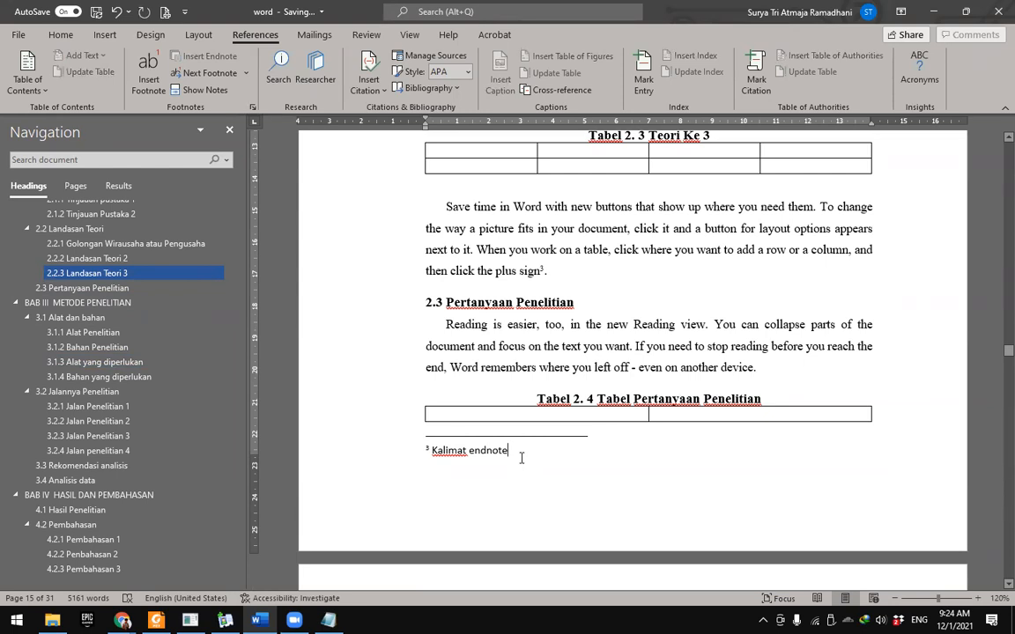
Step: Review the note settings and conversion options from within the "Kalimat endnote" footnote, and cancel without changing anything
click(252, 107)
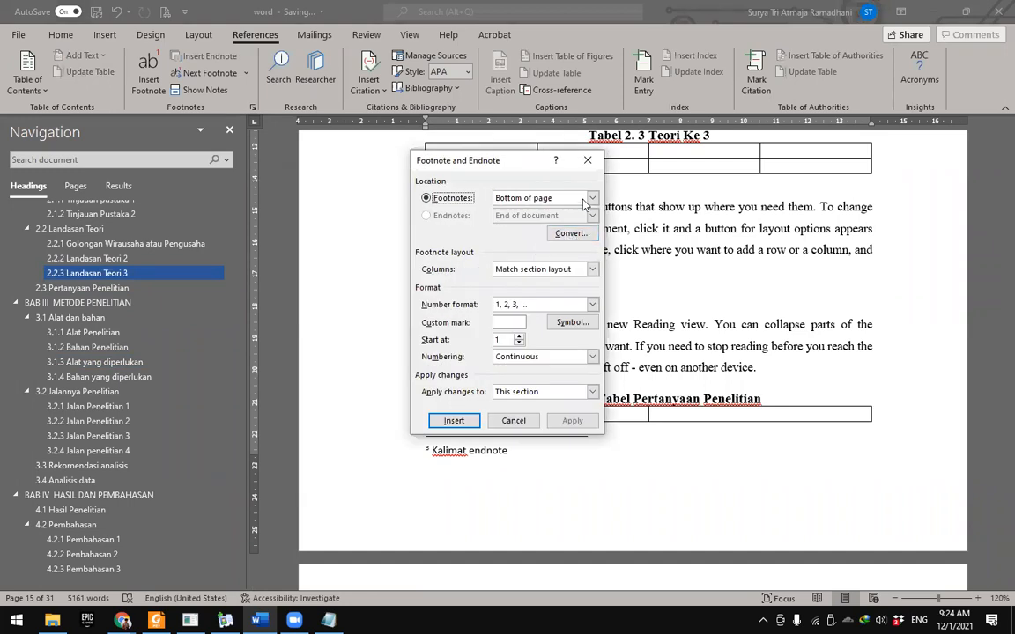
click(588, 160)
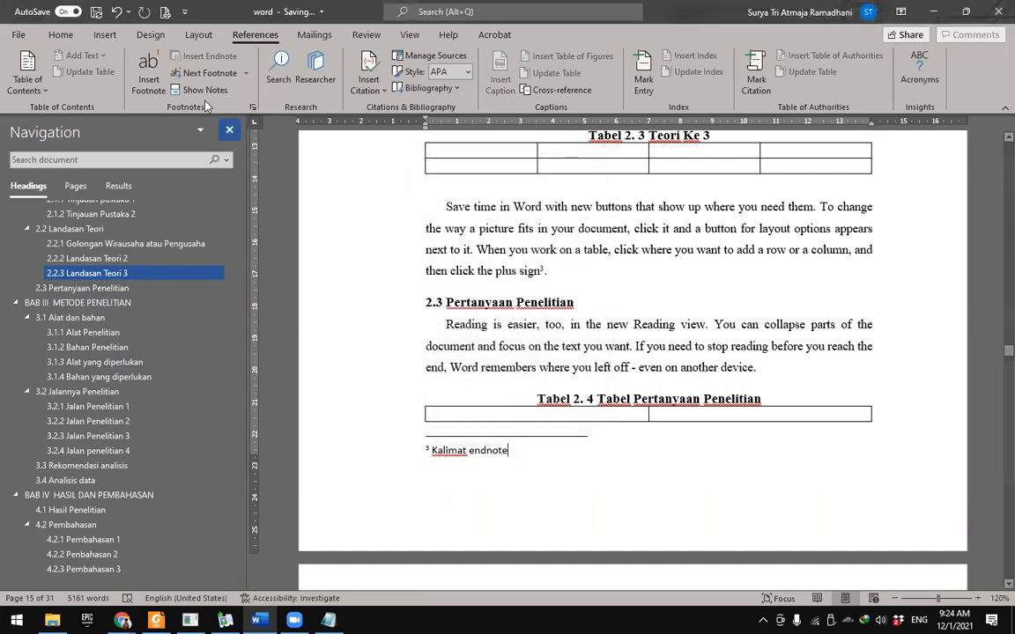
click(252, 106)
click(568, 234)
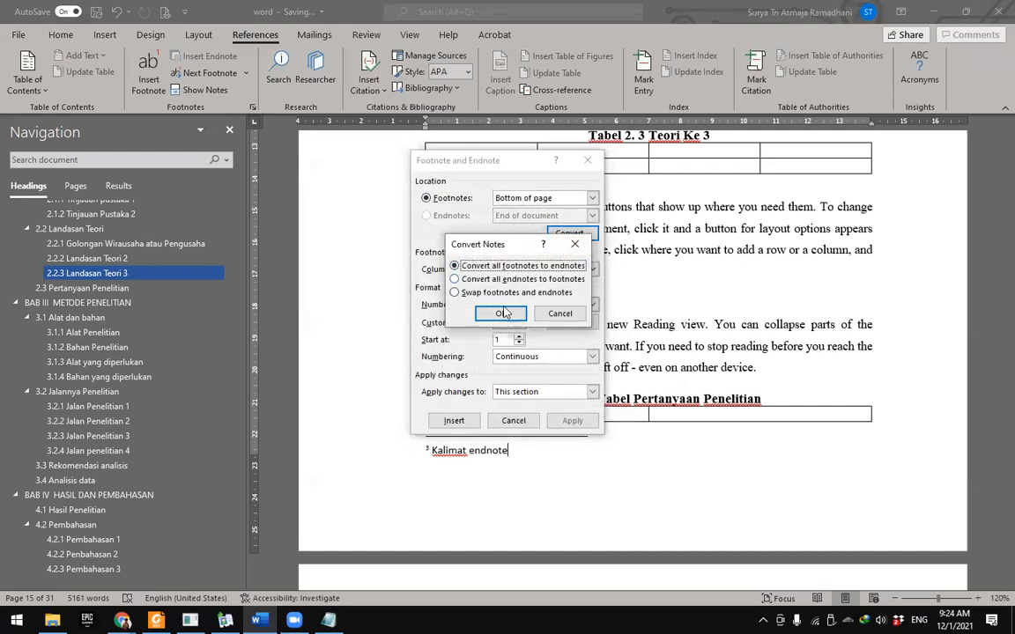
click(561, 314)
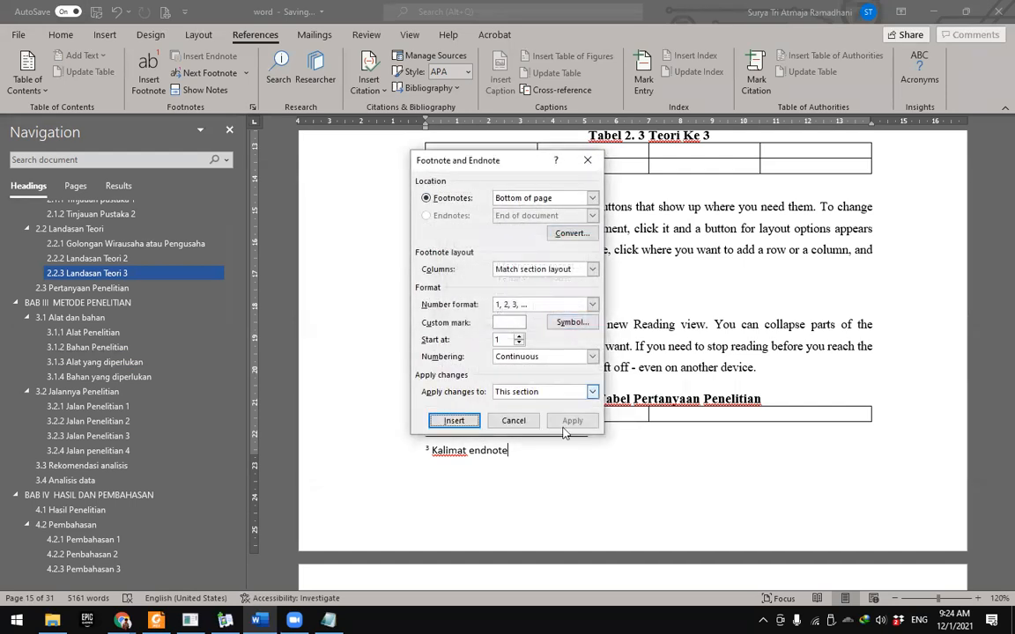
click(514, 421)
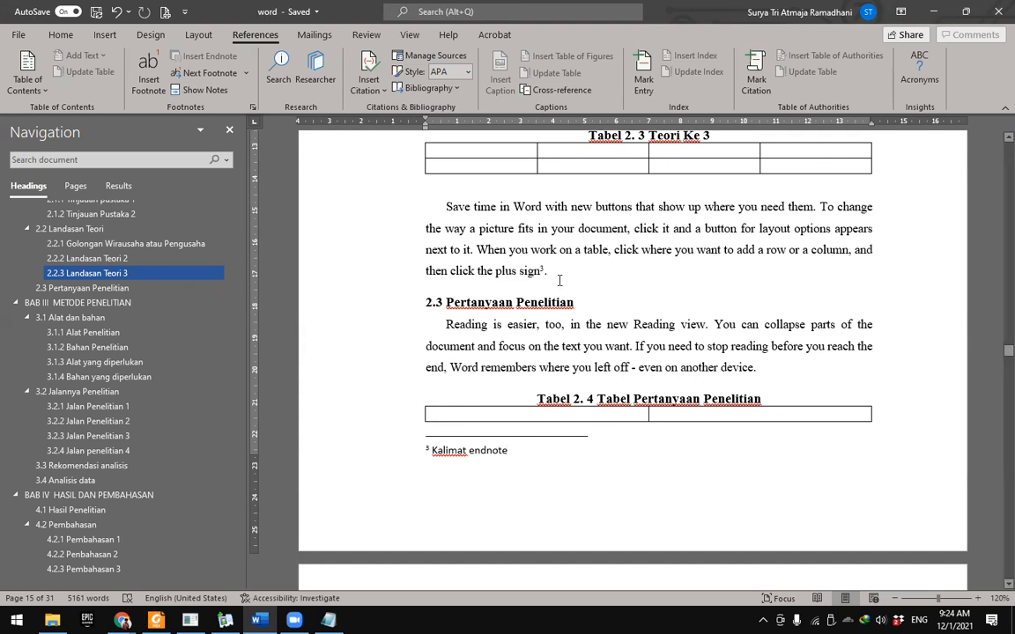
Step: Delete the footnote reference mark after "plus sign" at the end of section 2.2.3, and undo the deletion
click(602, 272)
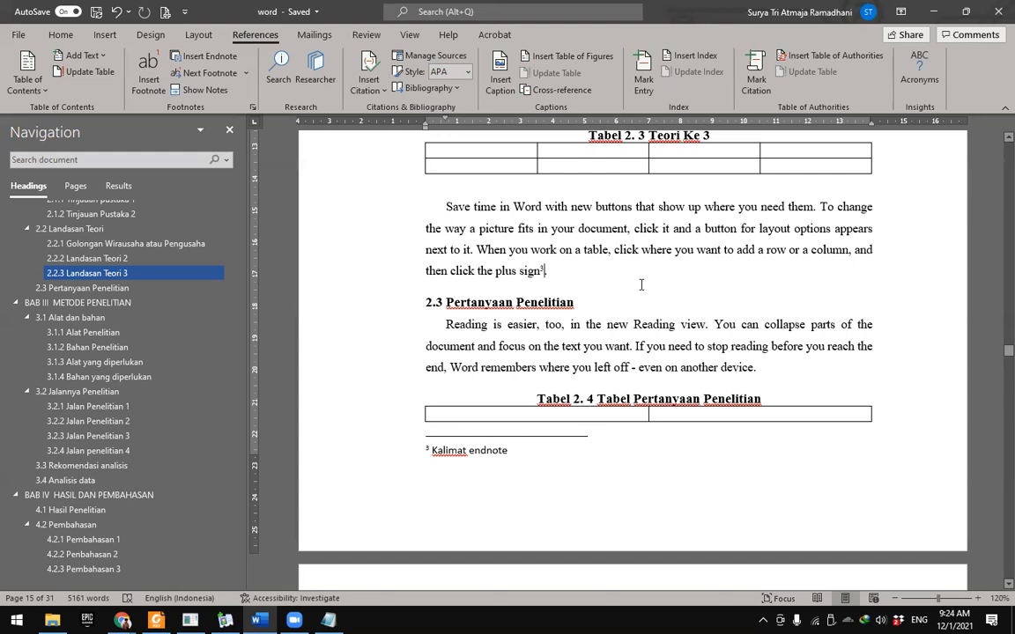
key(BackSpace)
key(BackSpace)
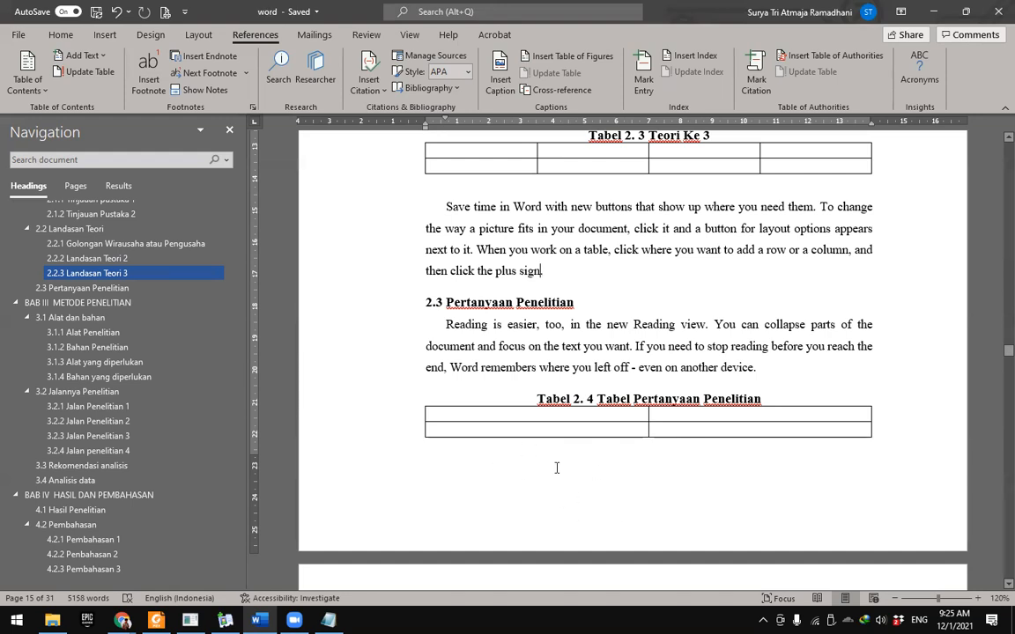
key(ctrl+z)
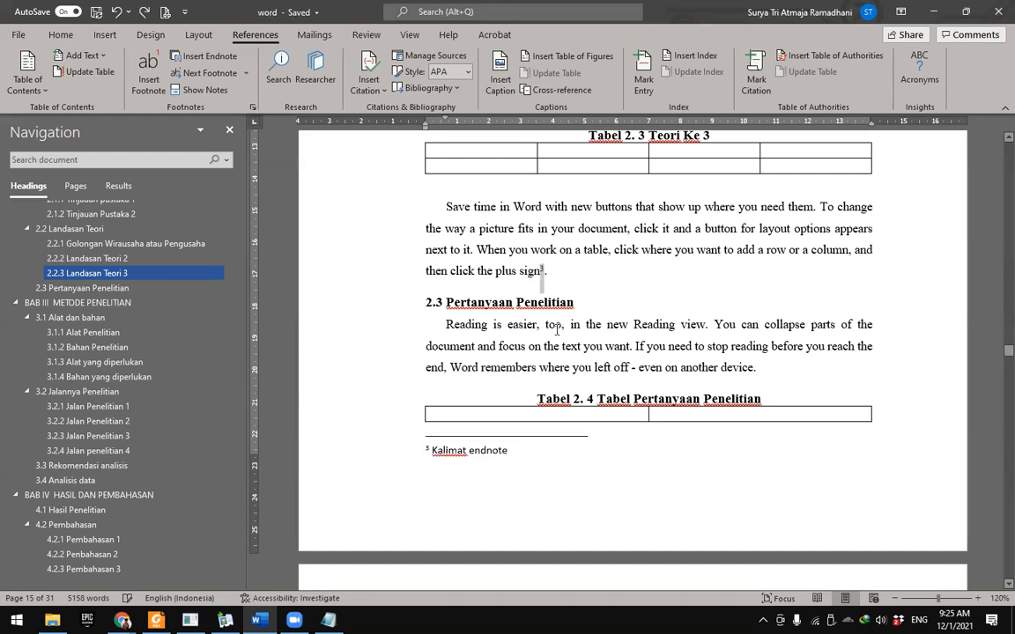
Step: Remove the "Kalimat endnote" footnote by deleting its reference mark after "plus sign", and put the cursor back at that sentence's end
double_click(543, 271)
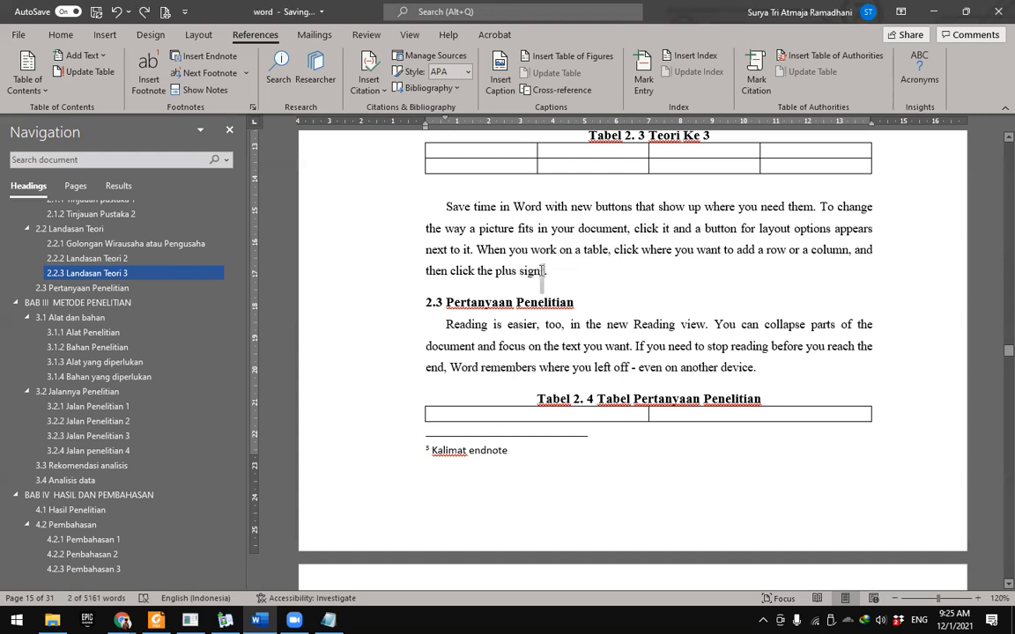
key(Delete)
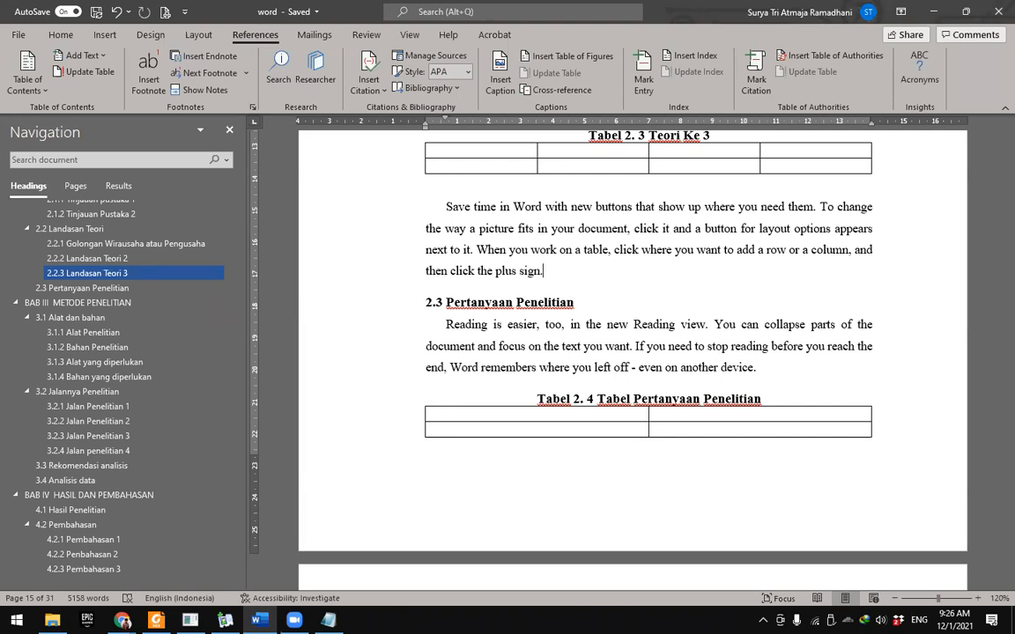
click(123, 620)
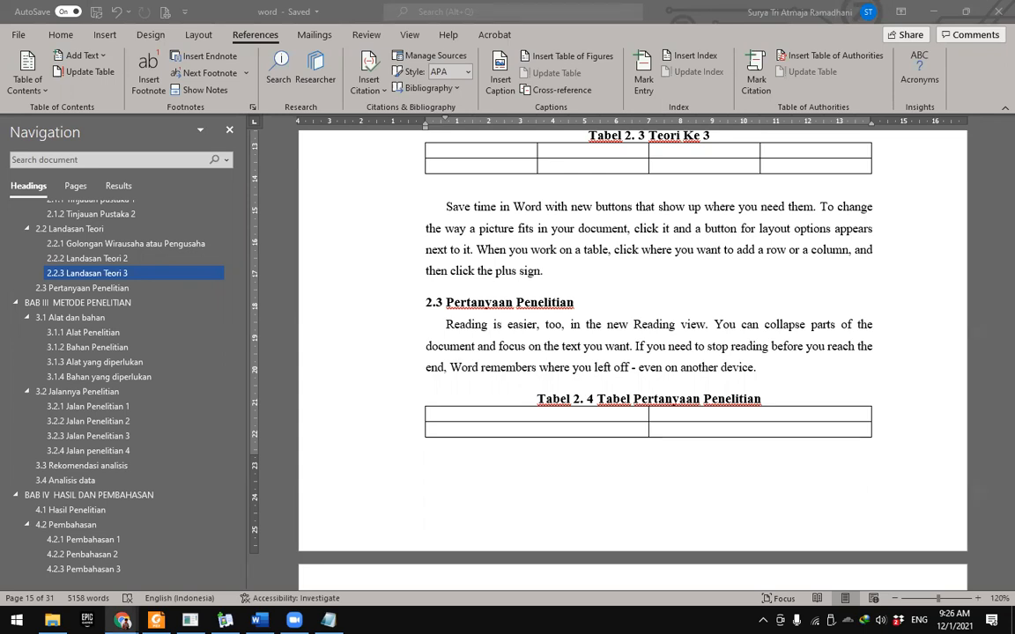
click(543, 272)
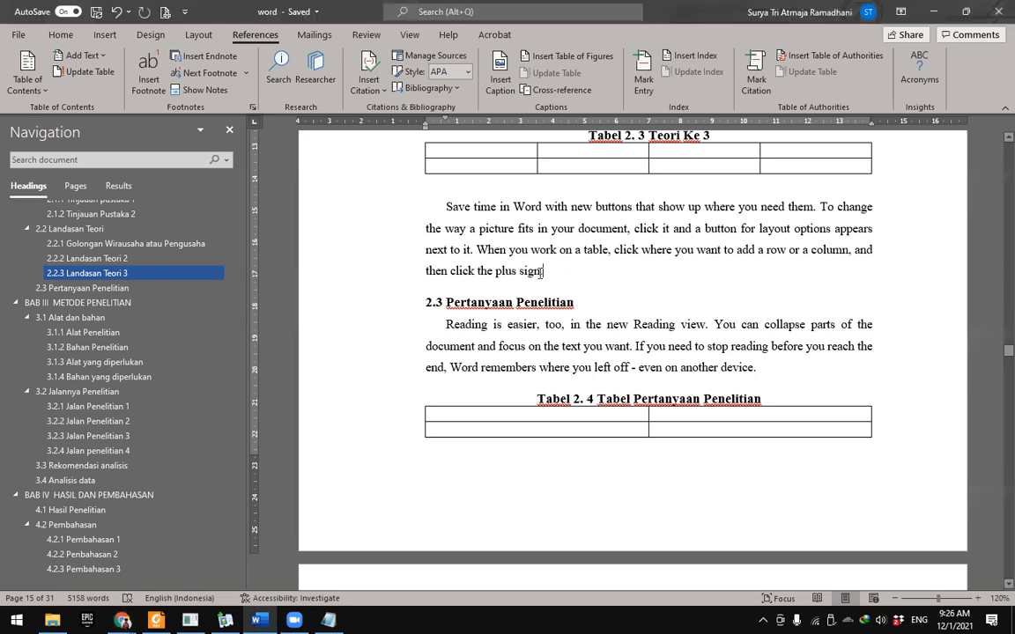